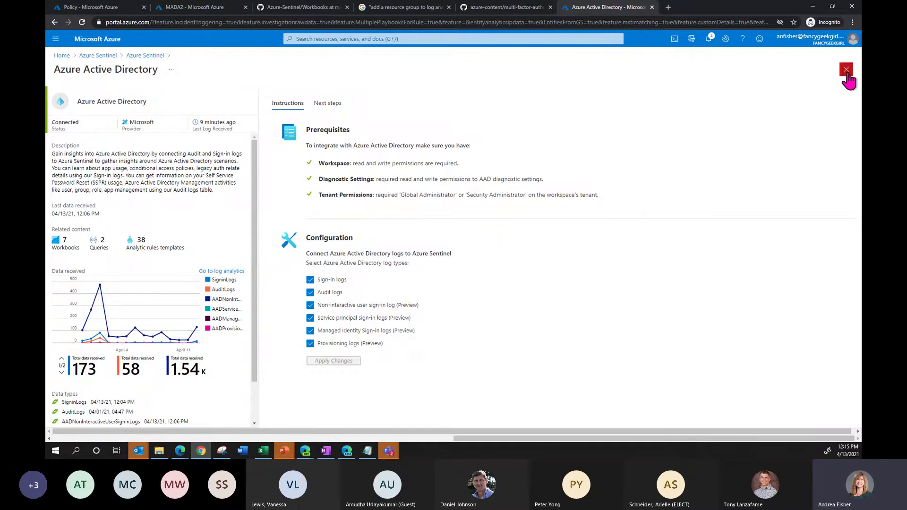
- Close the Azure Active Directory connector, select Cisco ASA in the list and open its connector page
click(846, 70)
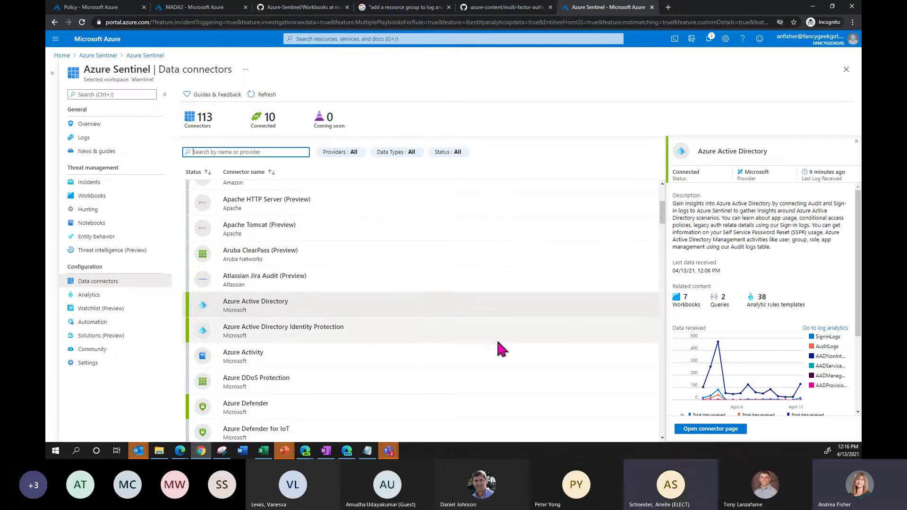
drag(662, 225, 663, 257)
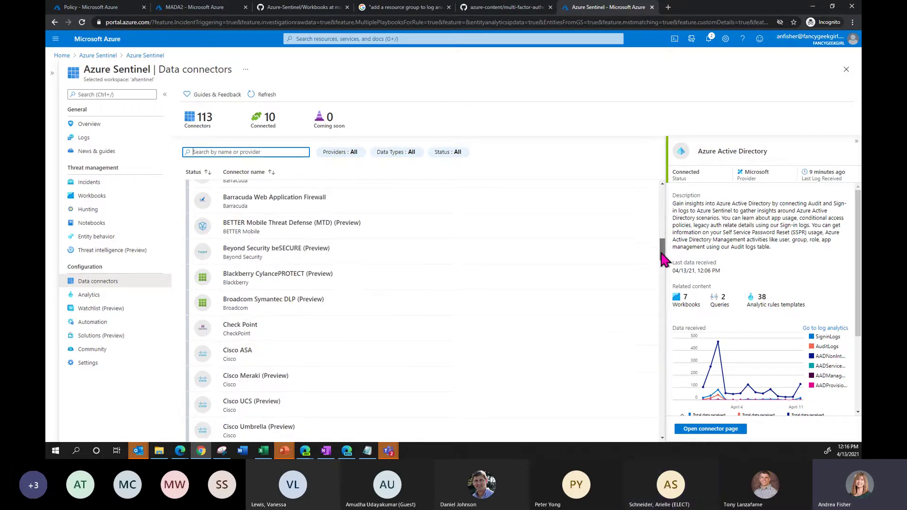
click(345, 359)
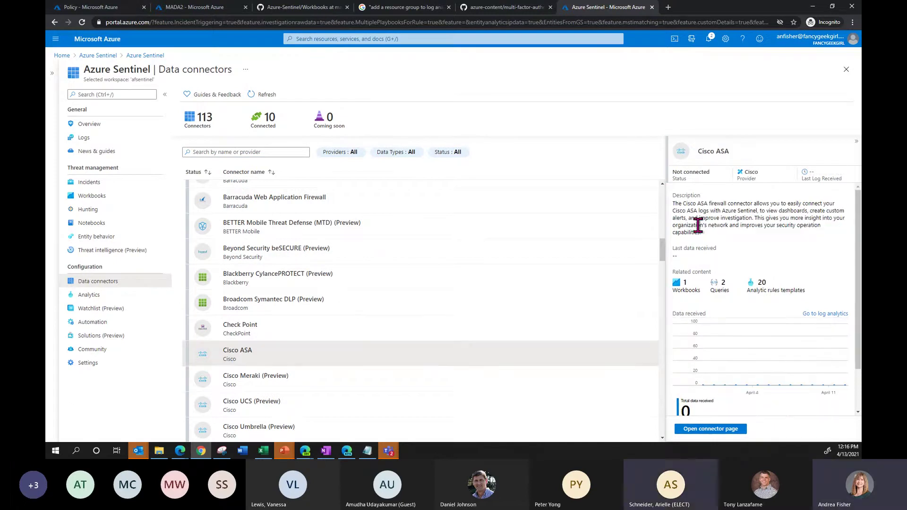
drag(756, 211, 765, 235)
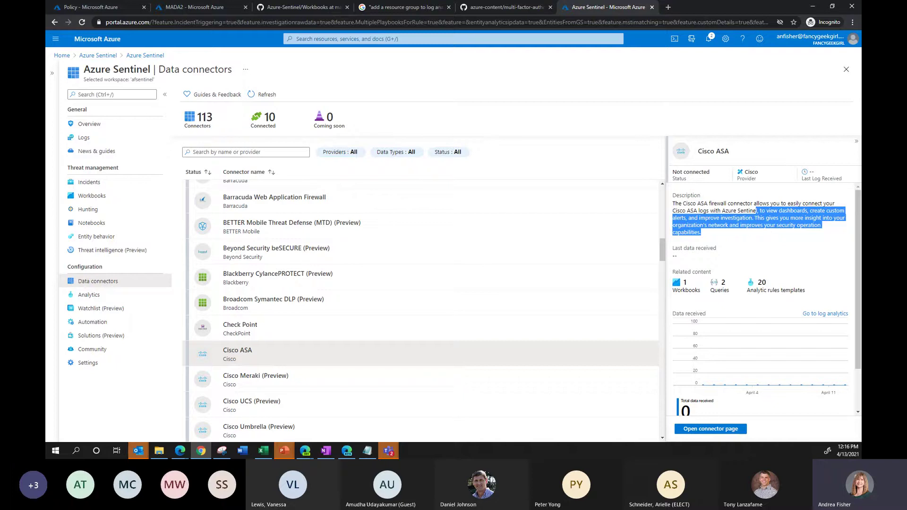
click(700, 432)
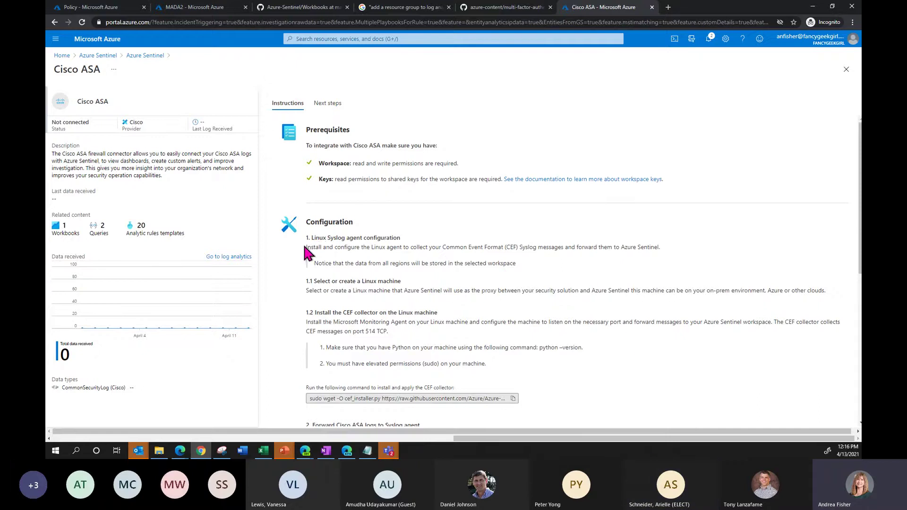
- Highlight the Linux Syslog agent setup, Linux machine, python --version and sudo requirement lines
drag(314, 237, 394, 239)
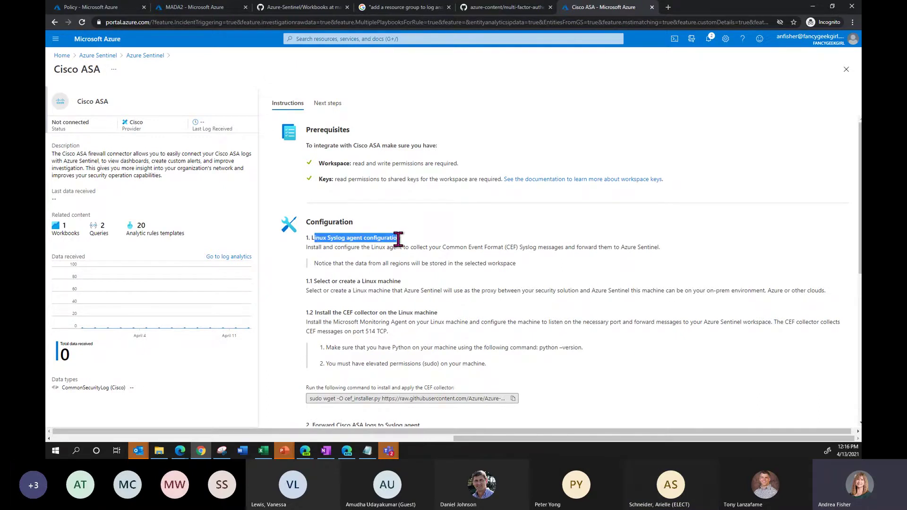
click(422, 235)
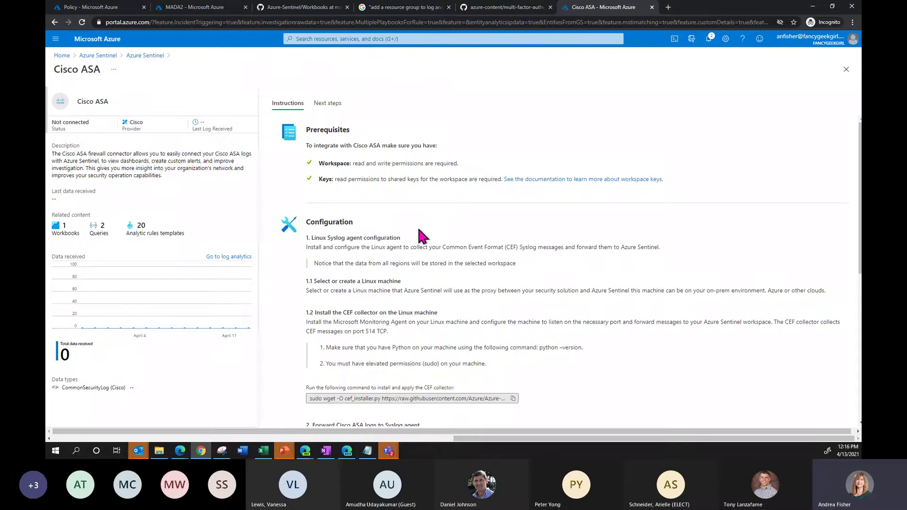
drag(308, 291, 440, 291)
click(466, 289)
scroll(669, 378, down, 1)
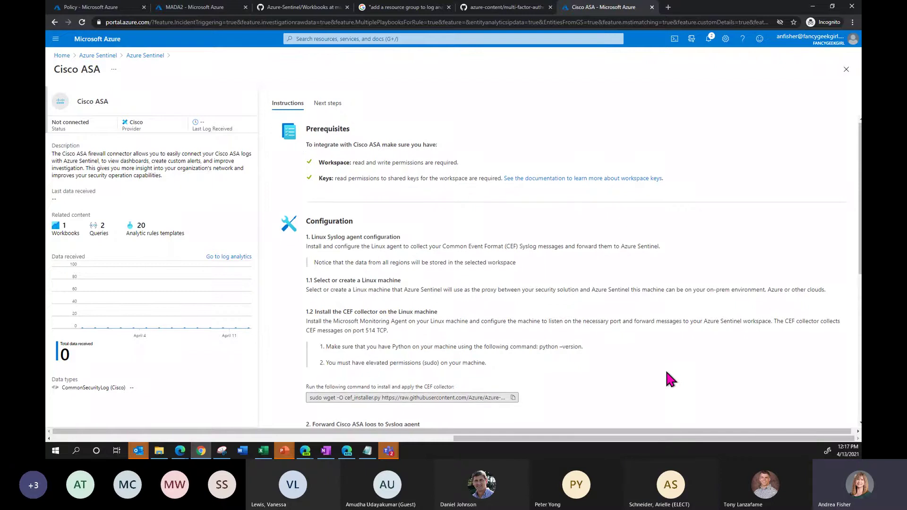
drag(539, 305, 584, 306)
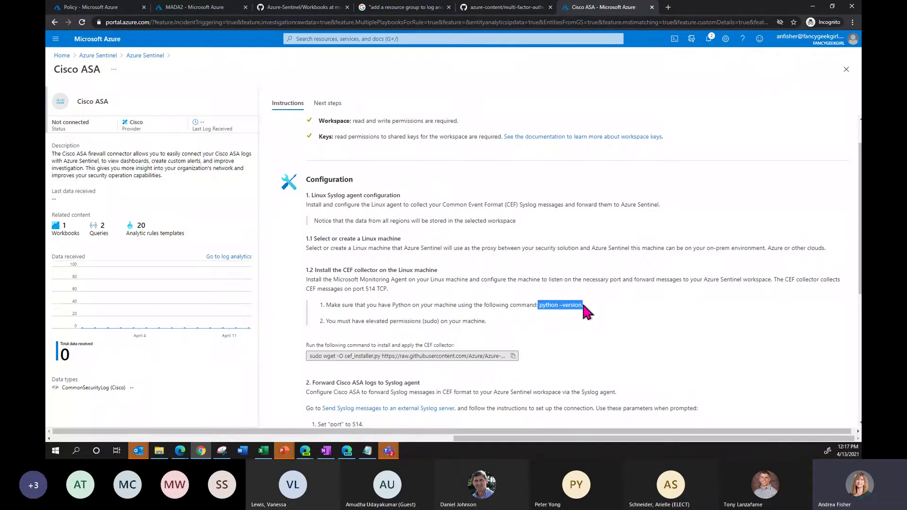
drag(396, 322, 486, 326)
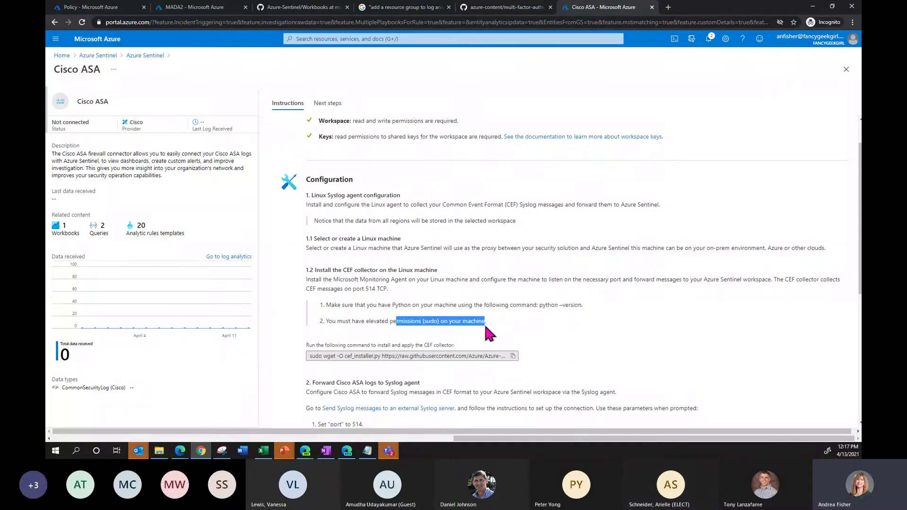
- Scroll through the rest of the Cisco ASA instructions and close the connector page
scroll(571, 362, down, 3)
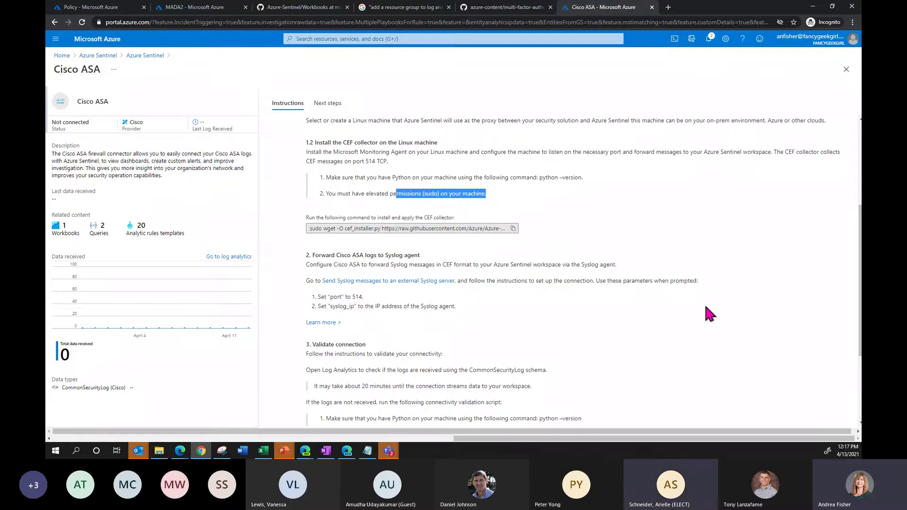
scroll(679, 258, down, 3)
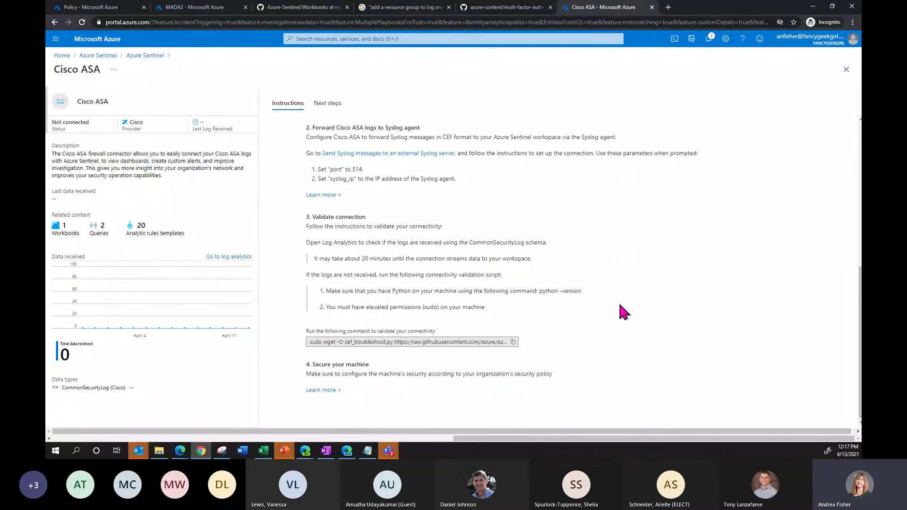
click(845, 71)
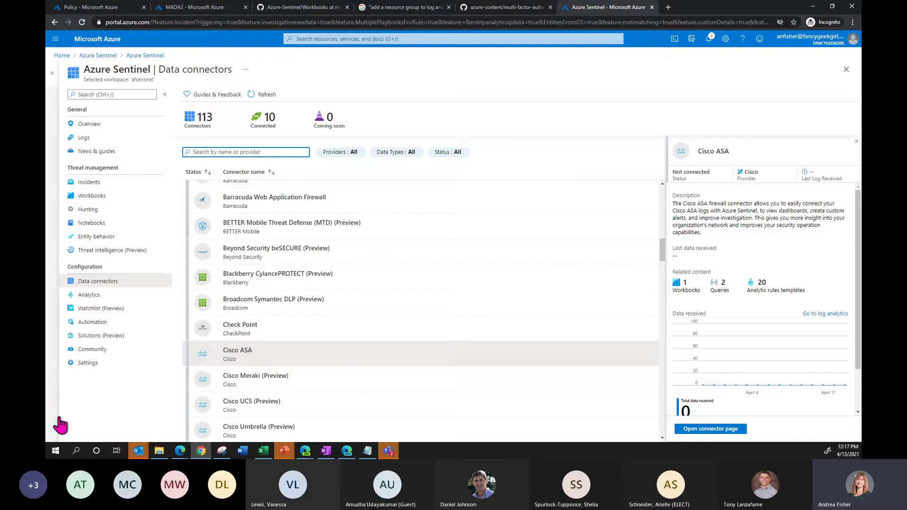
- Go to Analytics and switch to the Rule templates tab via the Create dropdown
click(108, 298)
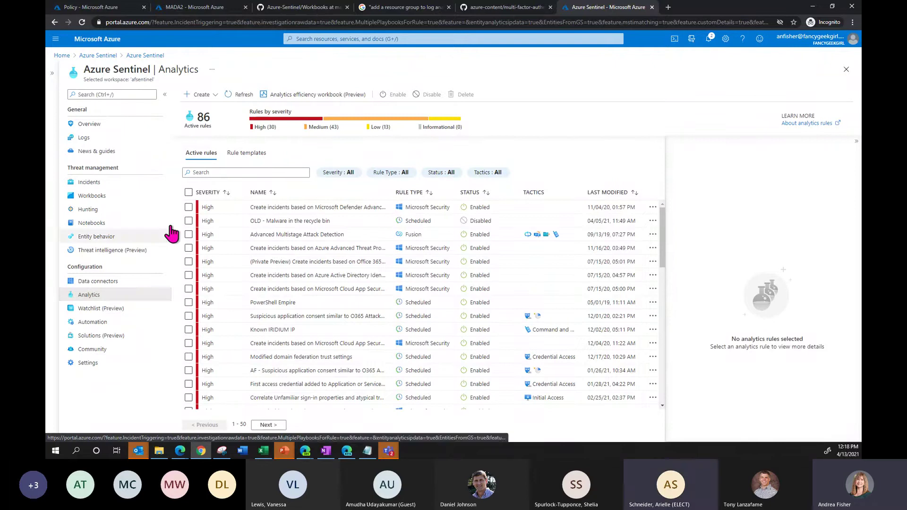
click(206, 96)
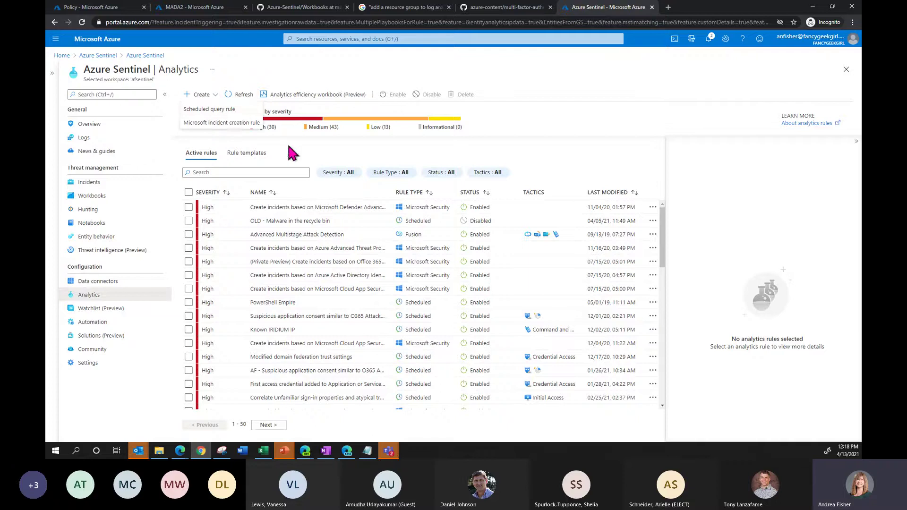
click(247, 155)
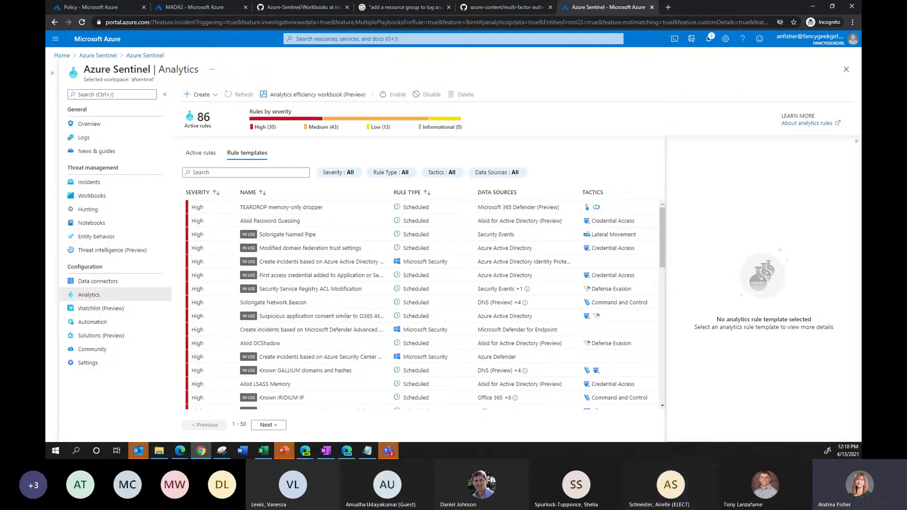
- Filter the rule templates to the Azure Active Directory data source only
click(490, 175)
click(549, 207)
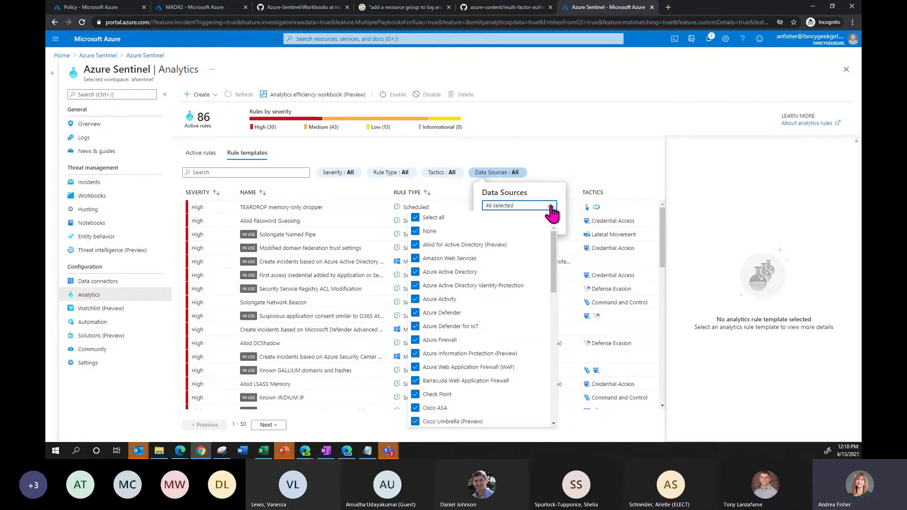
click(417, 219)
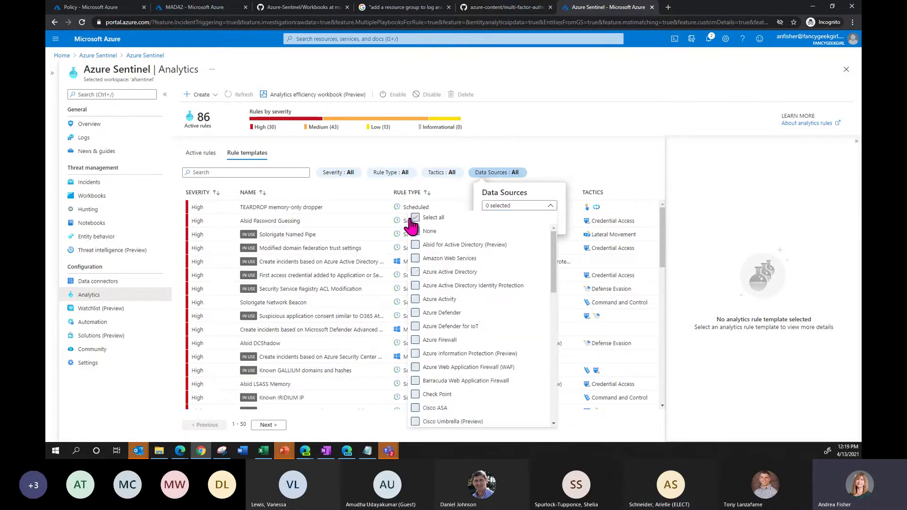
click(416, 273)
click(529, 205)
click(493, 222)
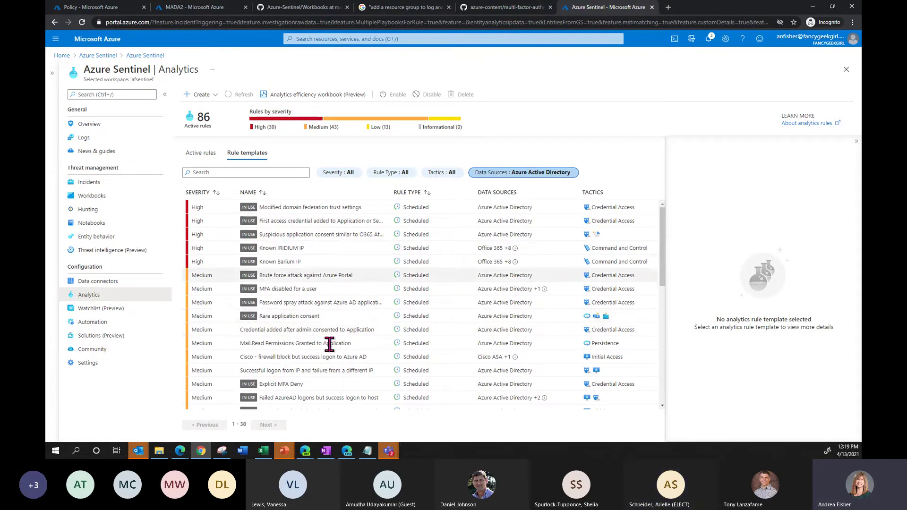
- Scroll the filtered templates and open the Brute force attack against Azure Portal template
drag(664, 271, 676, 232)
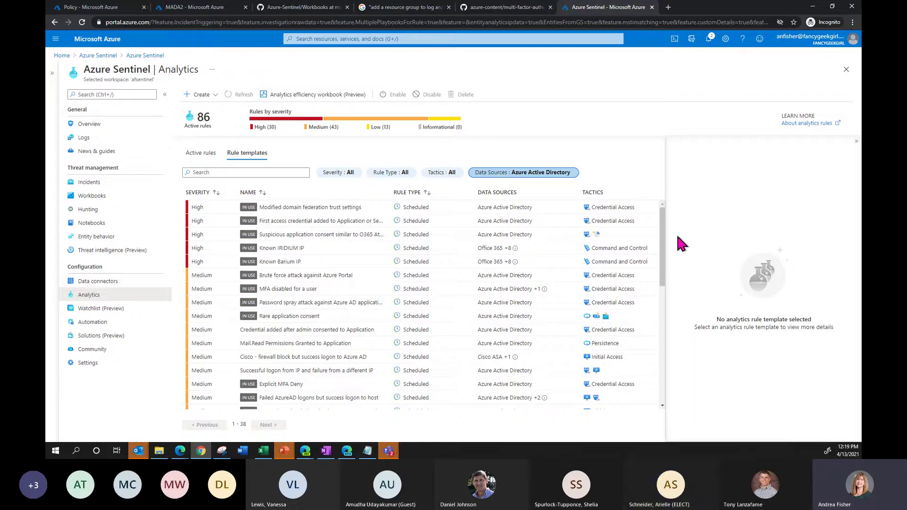
drag(661, 274, 670, 248)
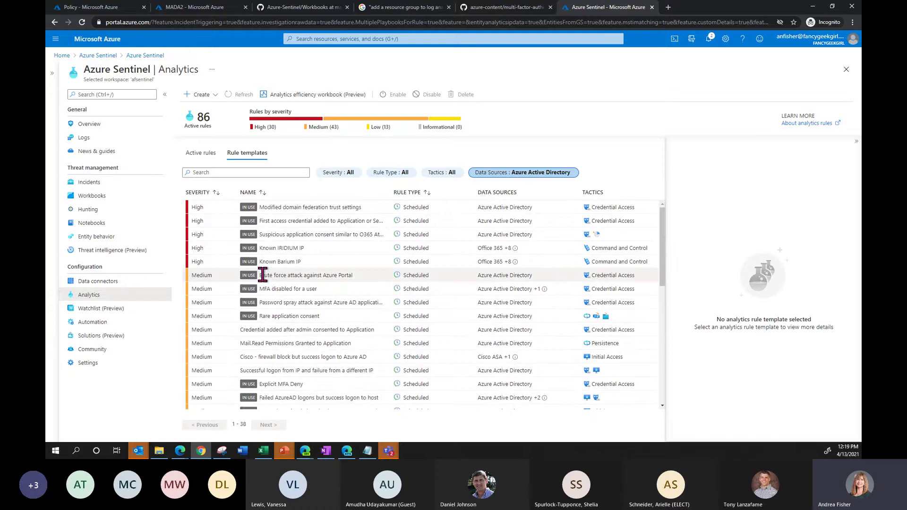
click(361, 277)
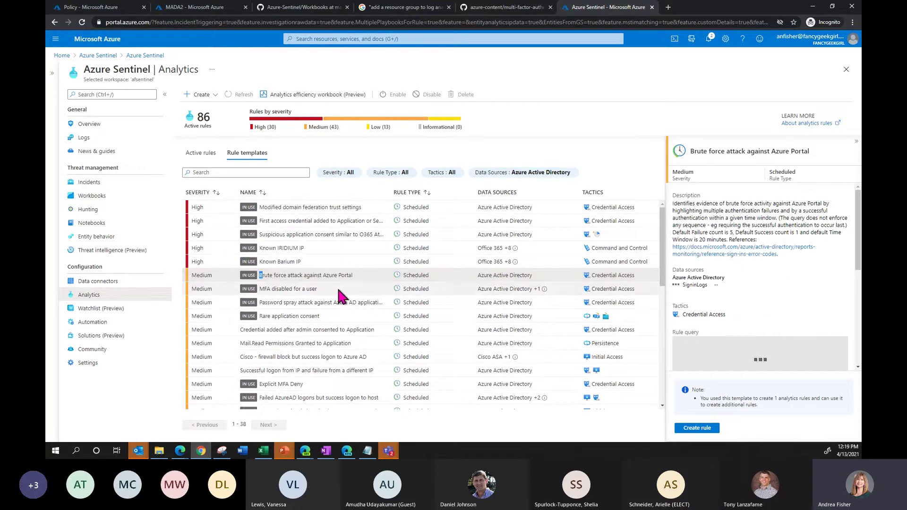
- View the MFA disabled for a user template, then select Attempts to sign in to disabled accounts
click(268, 291)
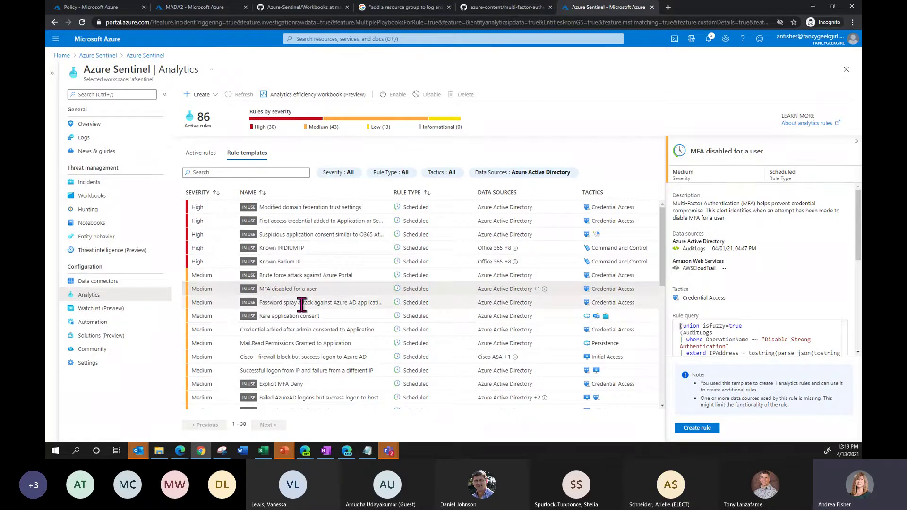
scroll(345, 369, down, 1)
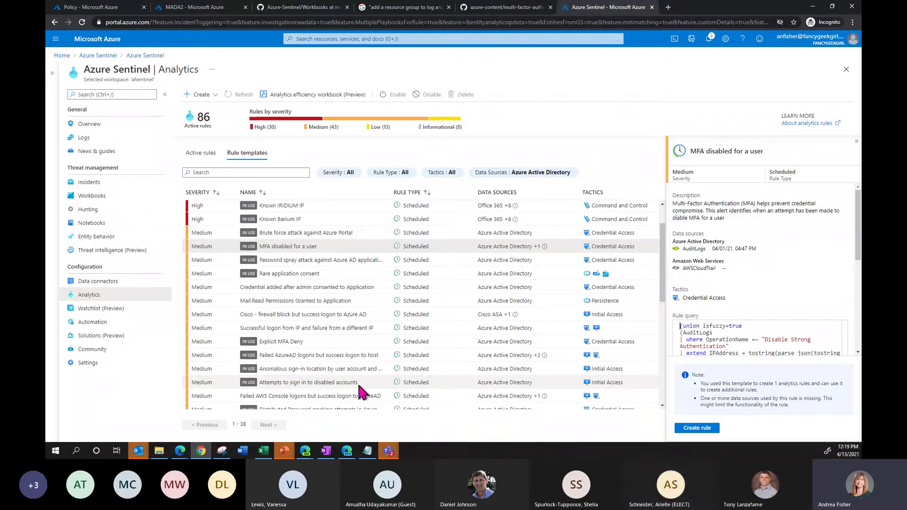
click(348, 381)
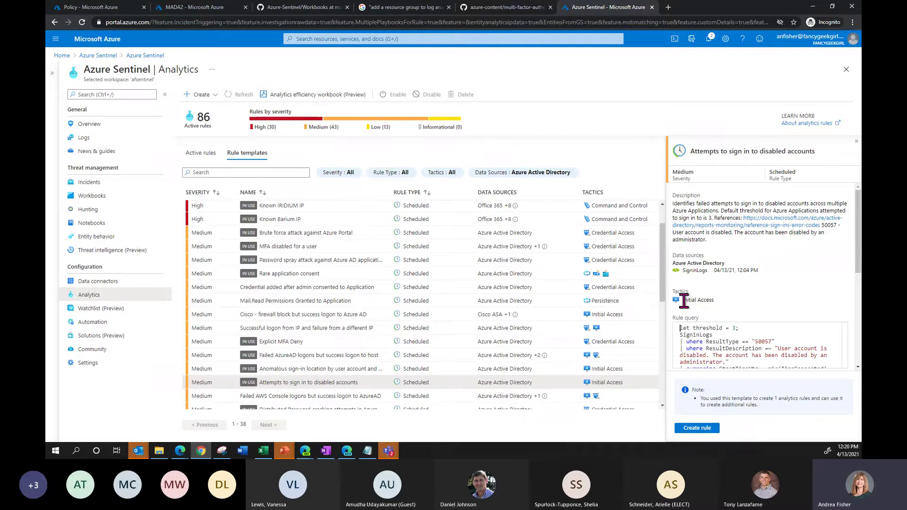
- Review its Initial Access tactic, ResultType query condition, threshold 3 and daily schedule
drag(684, 301, 713, 299)
click(731, 292)
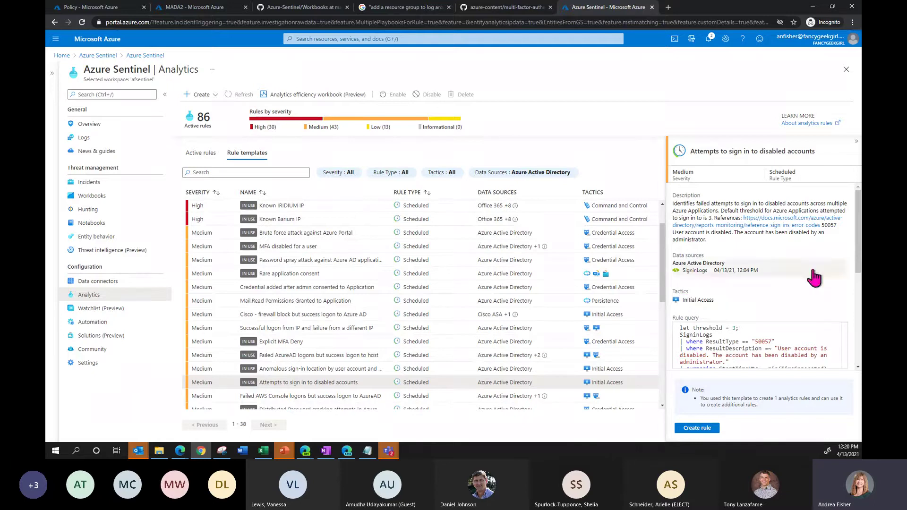
scroll(794, 281, down, 2)
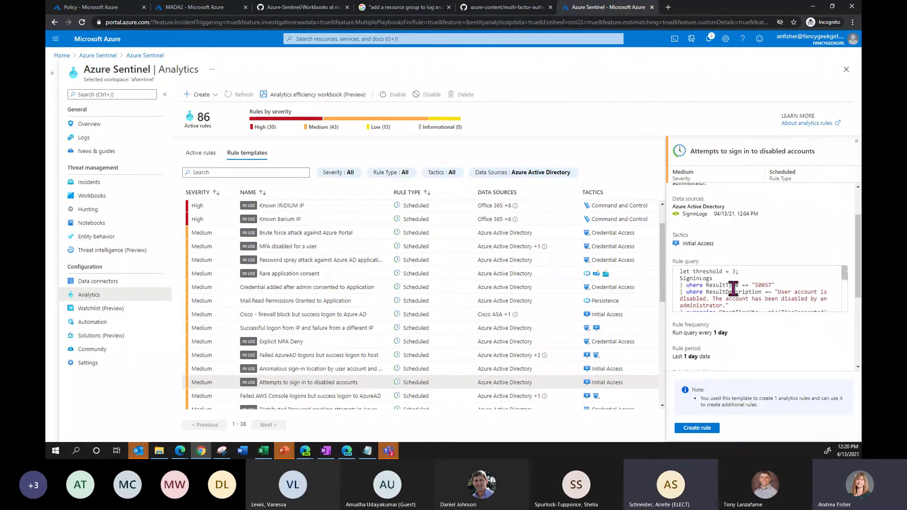
click(725, 278)
key(Right)
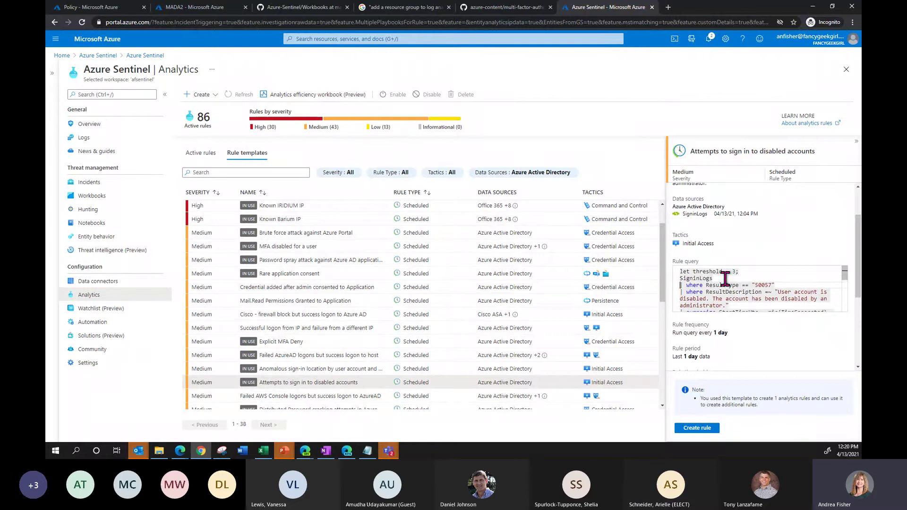
key(Right)
key(Right)
key(Right)
key(Right)
key(Right)
key(Right)
key(Right)
key(Right)
key(Right)
key(Right)
key(Right)
key(Right)
scroll(769, 336, down, 3)
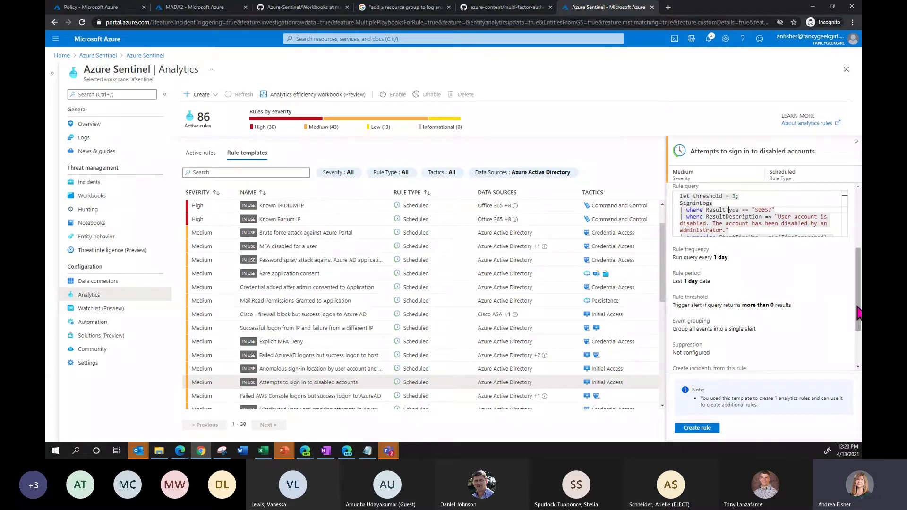
scroll(834, 306, down, 3)
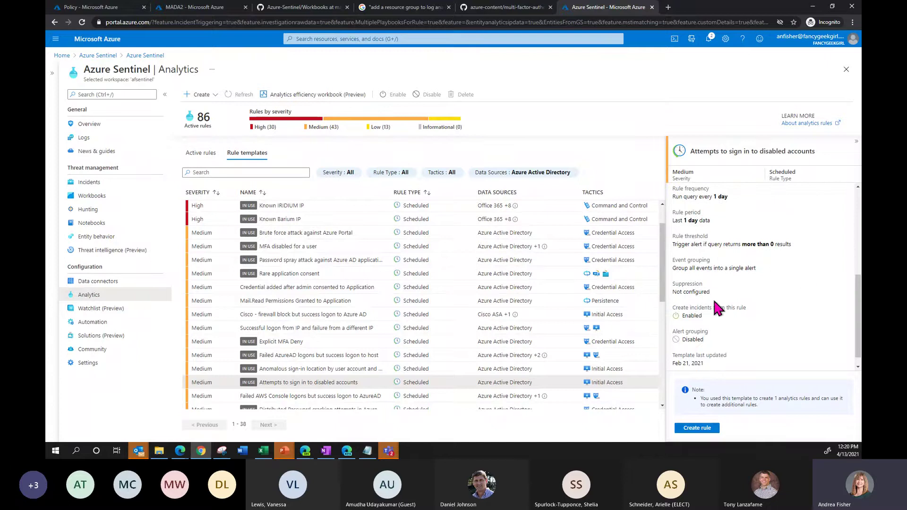
- Create a rule from 'Successful logon from IP and failure from a different IP', check its 10m query window
click(352, 325)
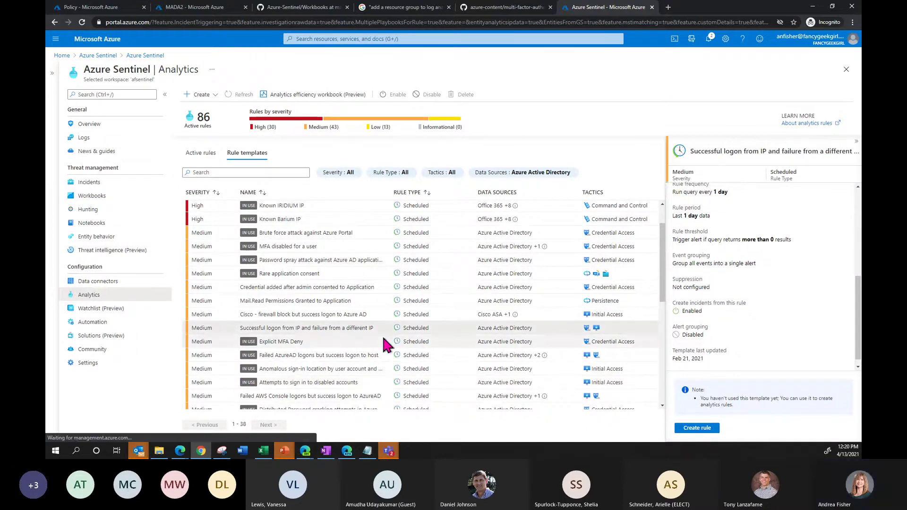
click(706, 428)
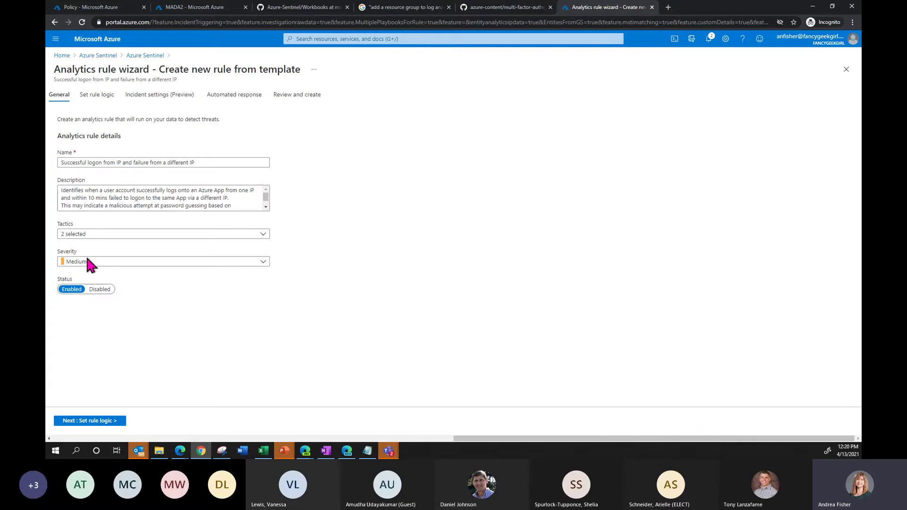
click(92, 95)
click(501, 166)
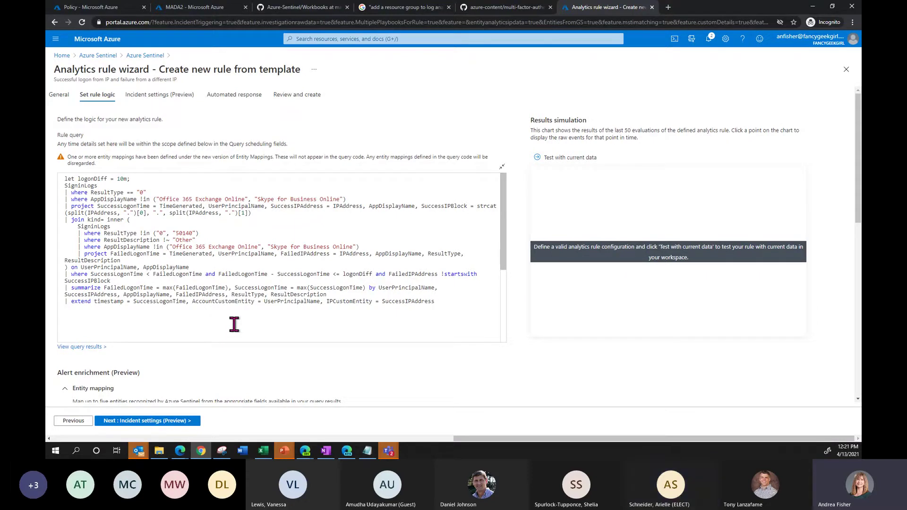
click(118, 179)
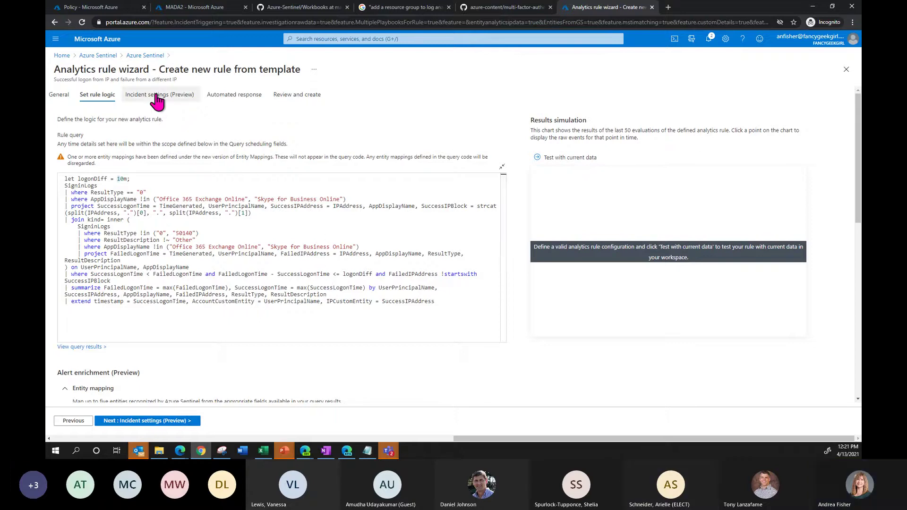
click(184, 95)
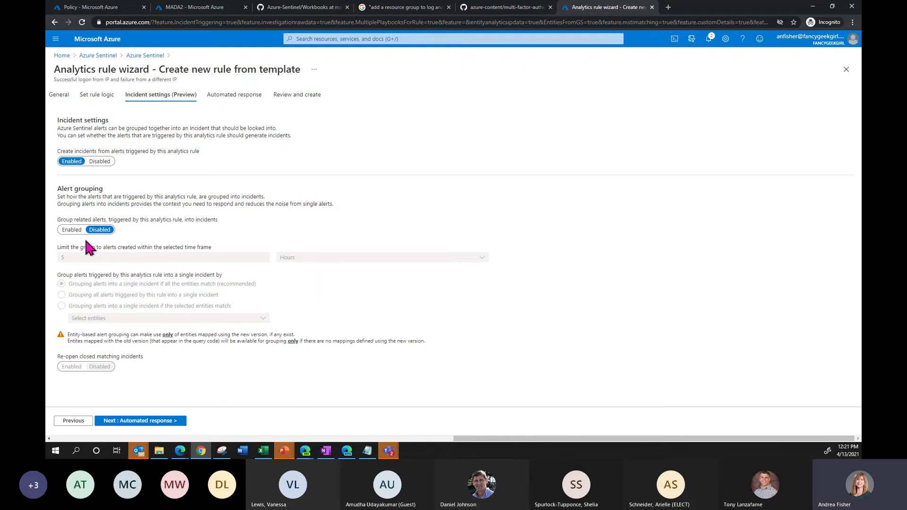
- Toggle Group related alerts on and back off, leaving grouping disabled, and reach Automated response
click(70, 230)
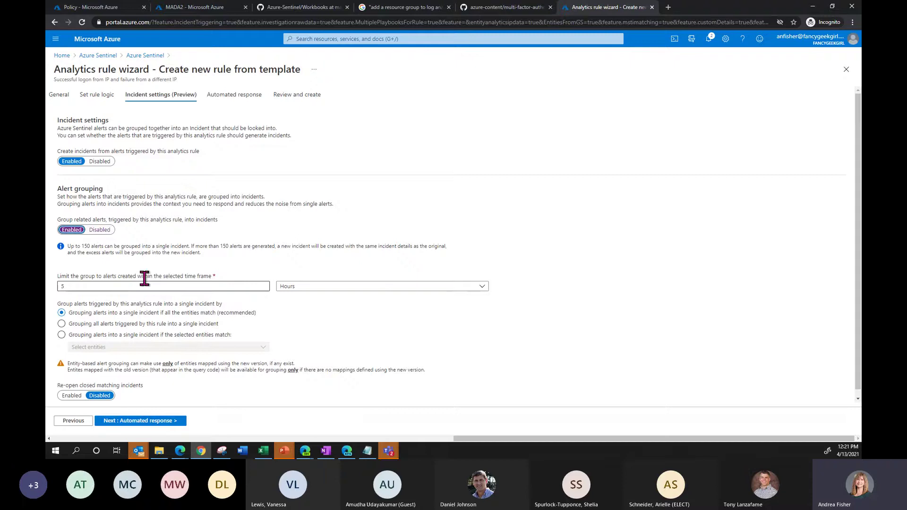
click(99, 230)
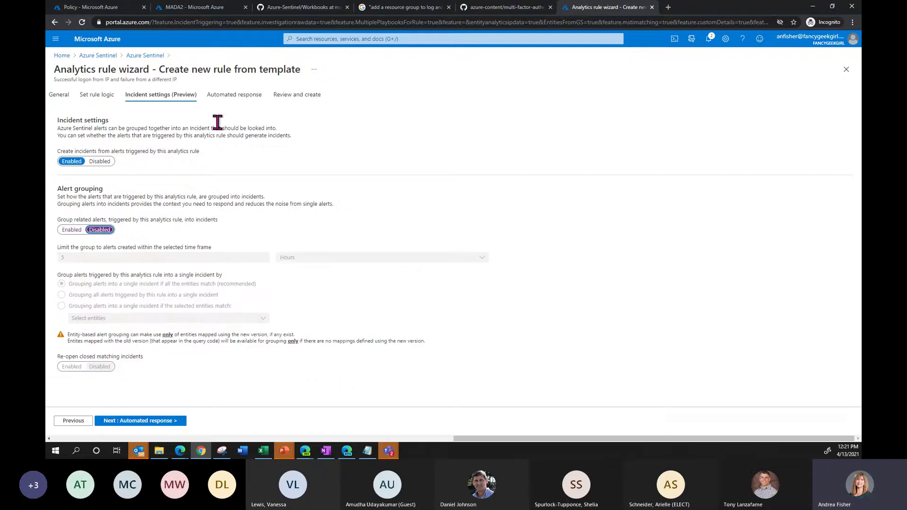
click(241, 95)
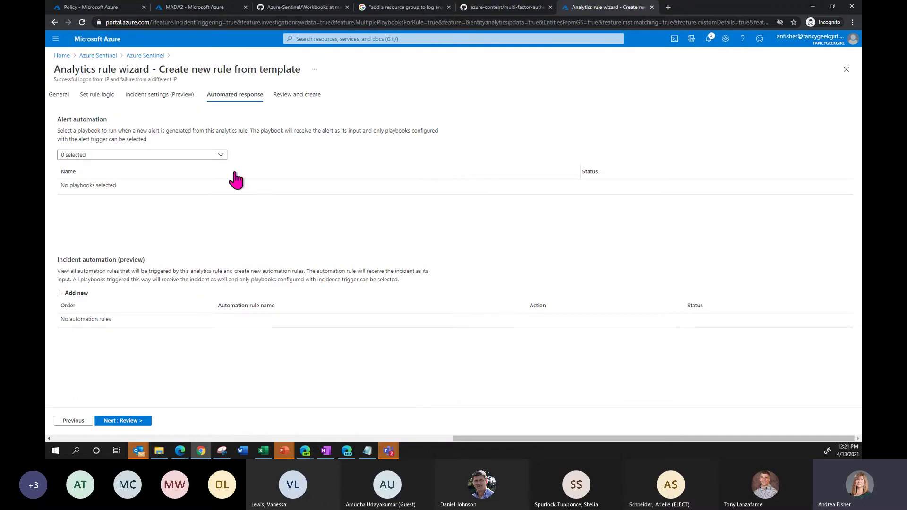
- Try the AF_RemediationSteps, Get-IPReputation and AF_Send_Email_Playbook playbooks, clear them, and go to Review
click(220, 156)
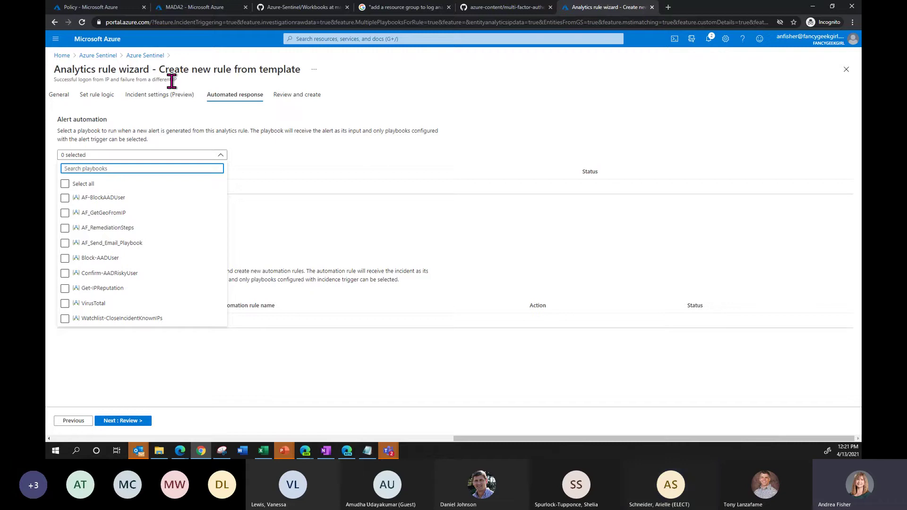
click(201, 229)
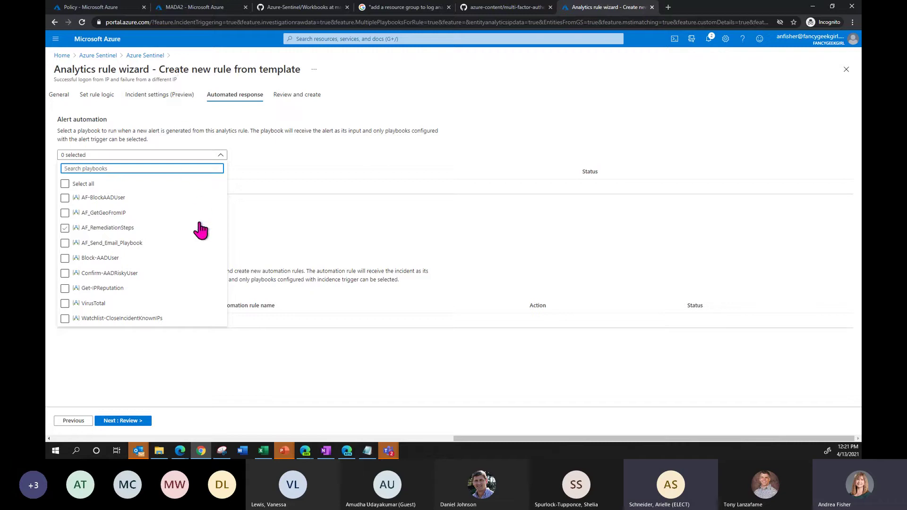
click(65, 288)
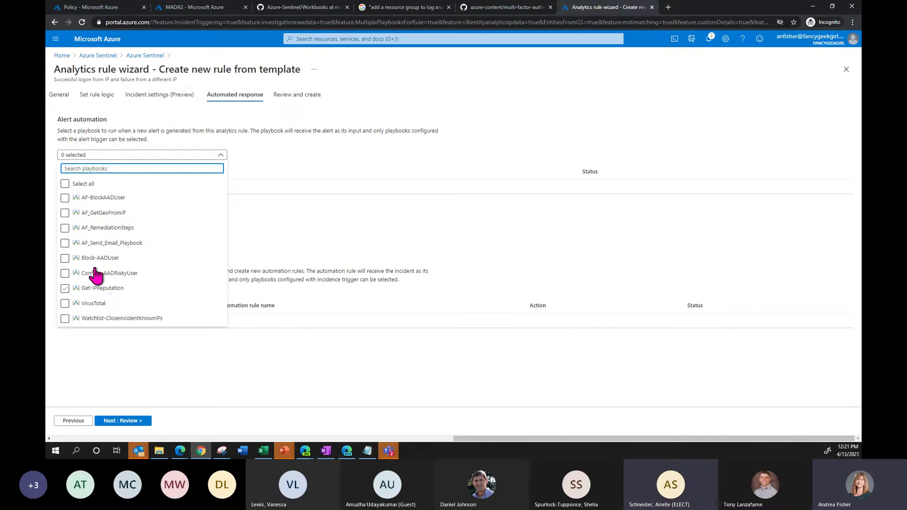
click(127, 250)
click(118, 250)
click(325, 159)
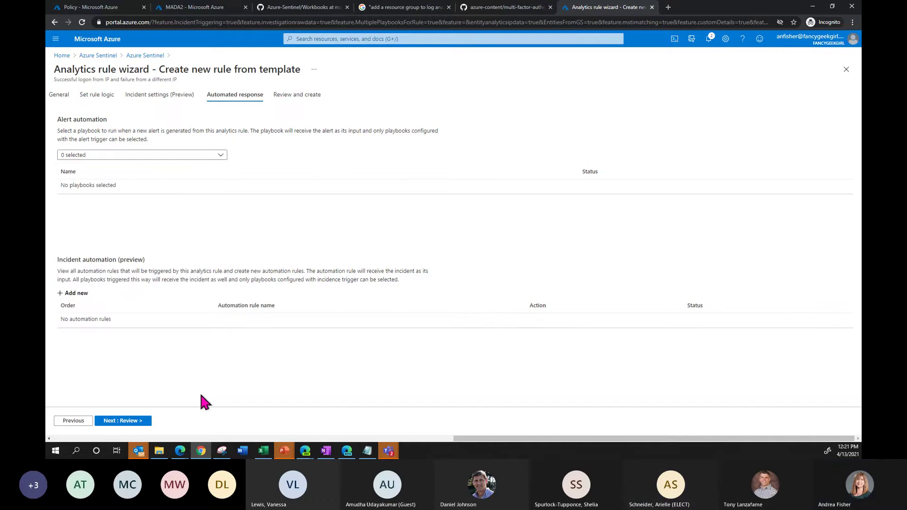
click(136, 424)
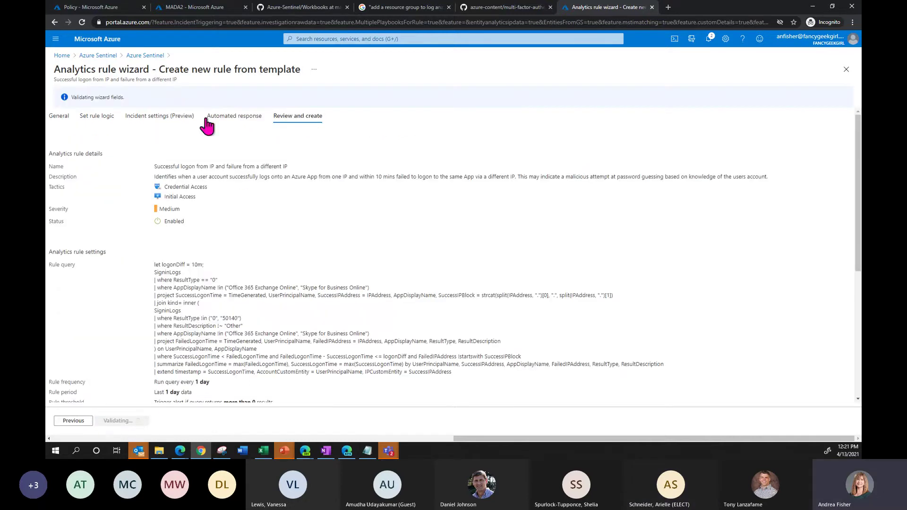
- Create the analytics rule, raising the Active rules count from 86 to 87
click(112, 421)
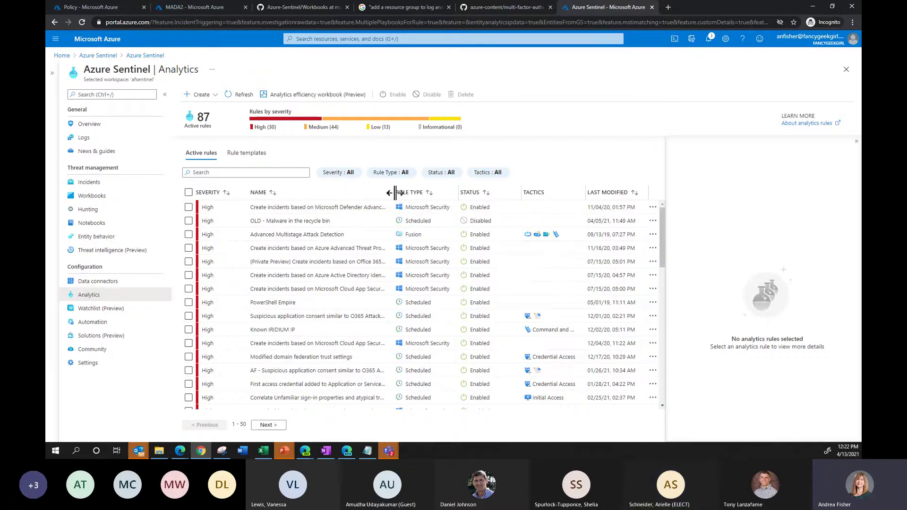
- Widen the Name column and show the PowerShell Empire rule's details (High severity, runs daily)
drag(394, 193, 462, 193)
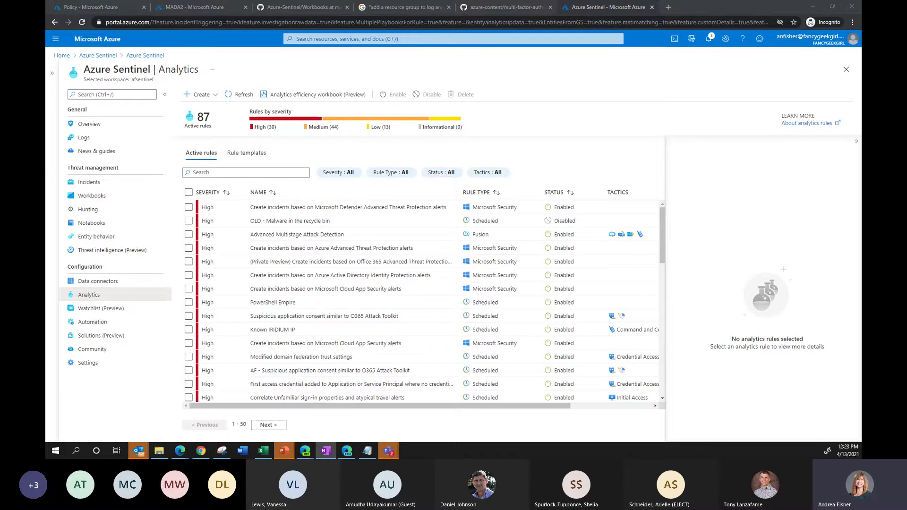
click(342, 303)
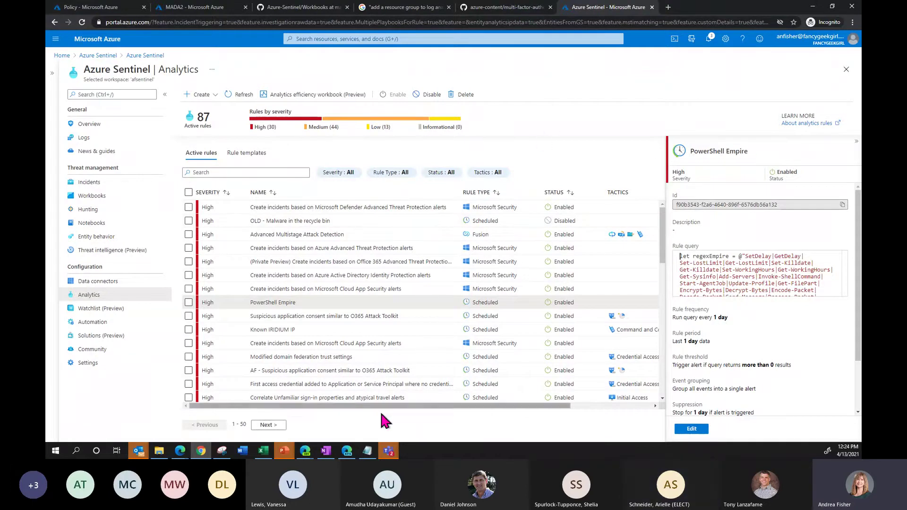
- Switch to the Edge window showing the Sentinel Overview with 6.8M events and 204 incidents
click(348, 451)
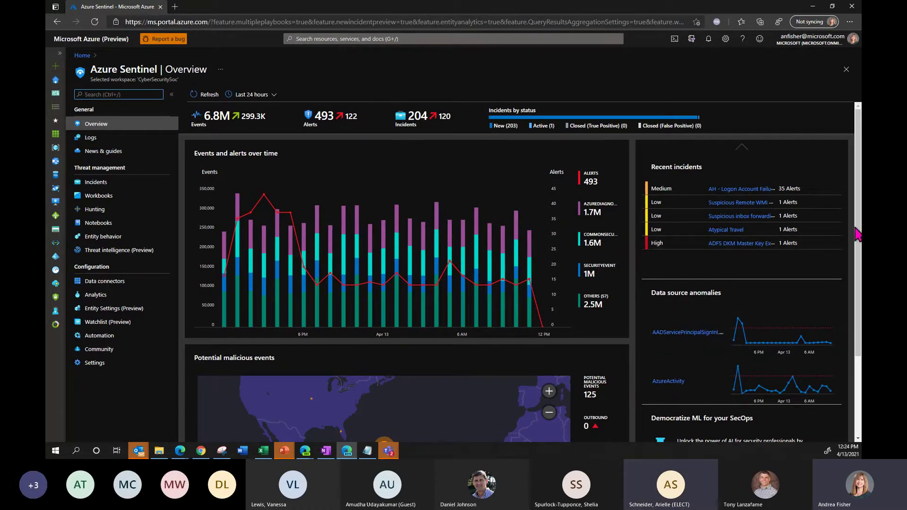
- Scroll to the potential malicious events map and open the query behind its inbound C2 marker in Logs
drag(857, 234, 299, 351)
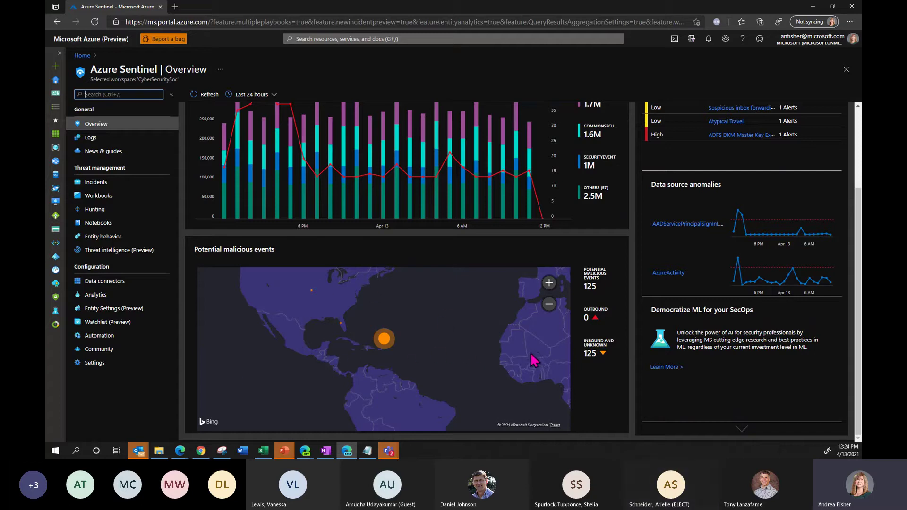
drag(534, 360, 509, 354)
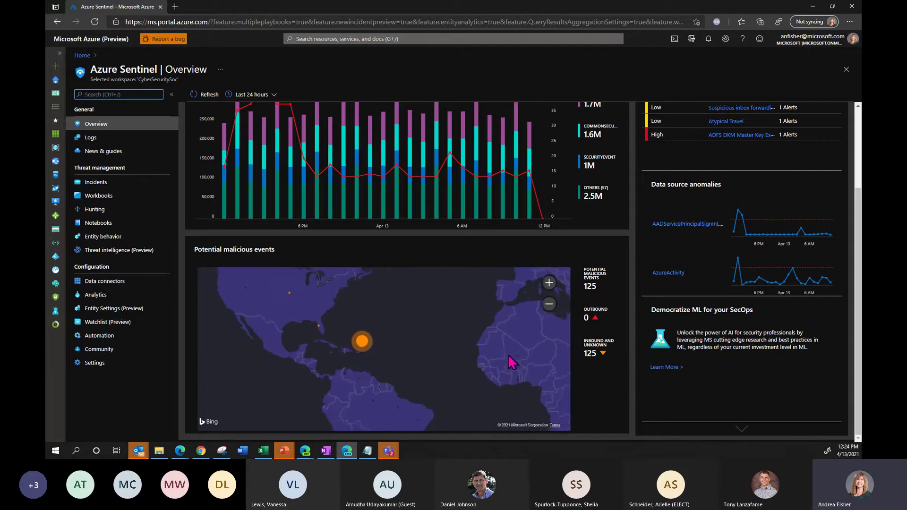
click(293, 305)
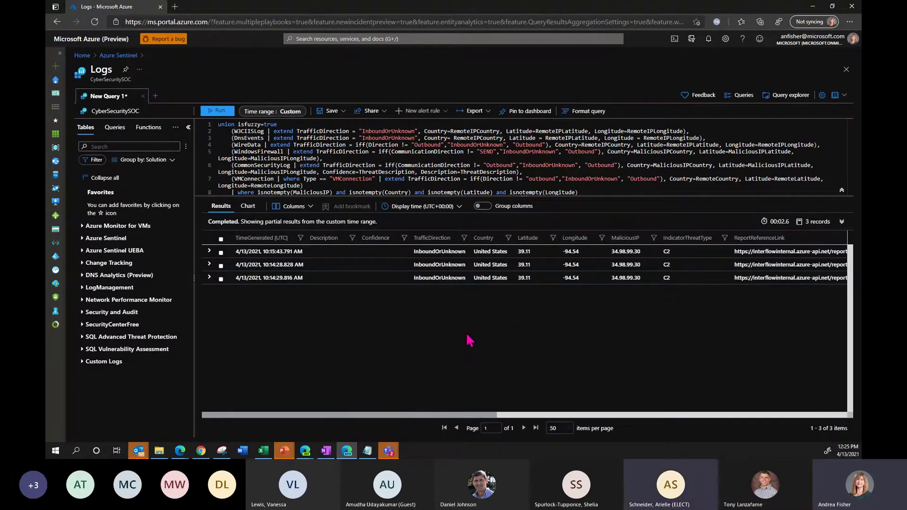
- Format the malicious-events query, then close Logs, discarding the unsaved edits
key(shift+alt+f)
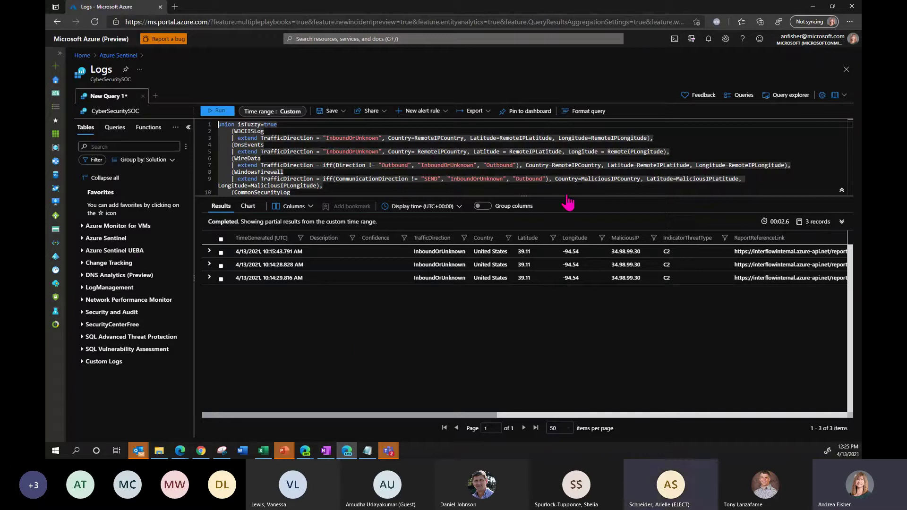
click(846, 71)
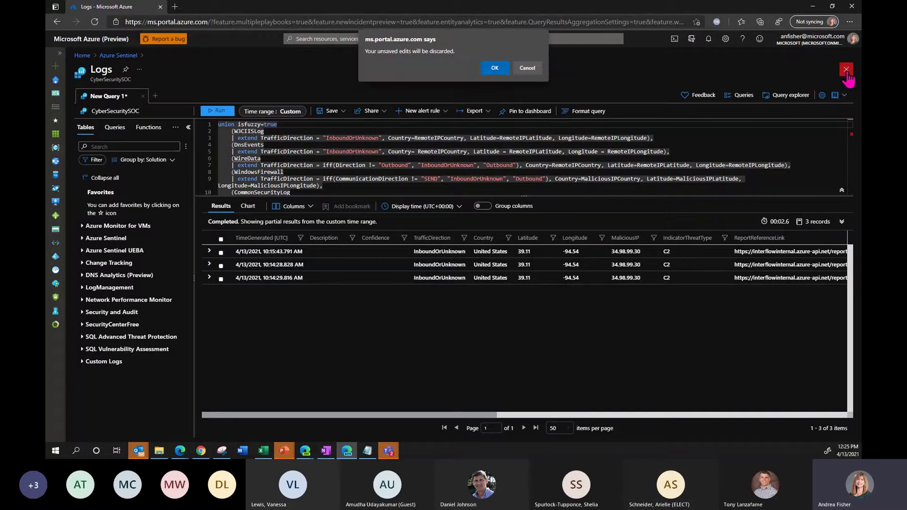
click(500, 68)
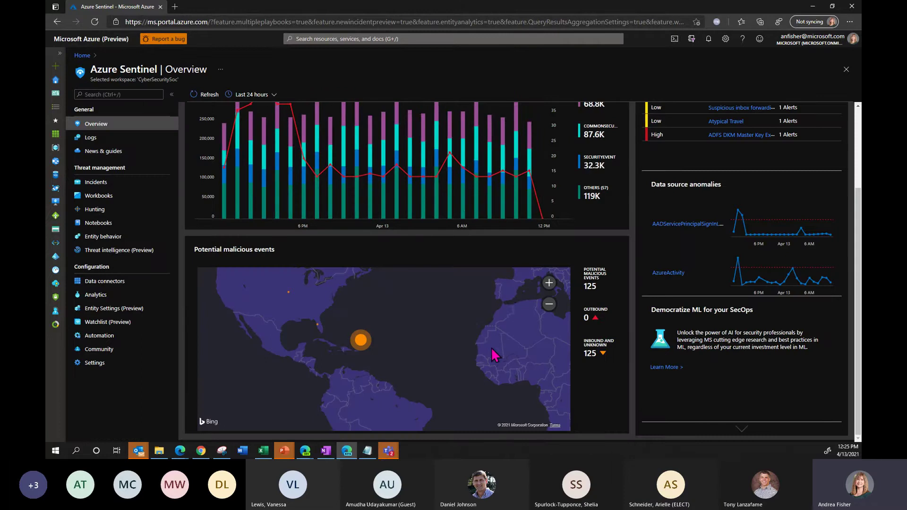
- Go to the Incidents page listing 196 open incidents (195 new, 1 active)
mouse_move(518, 344)
mouse_down()
mouse_move(464, 344)
mouse_move(419, 361)
mouse_move(410, 369)
mouse_move(411, 427)
mouse_move(414, 331)
mouse_move(470, 299)
mouse_move(512, 291)
mouse_move(521, 326)
mouse_up()
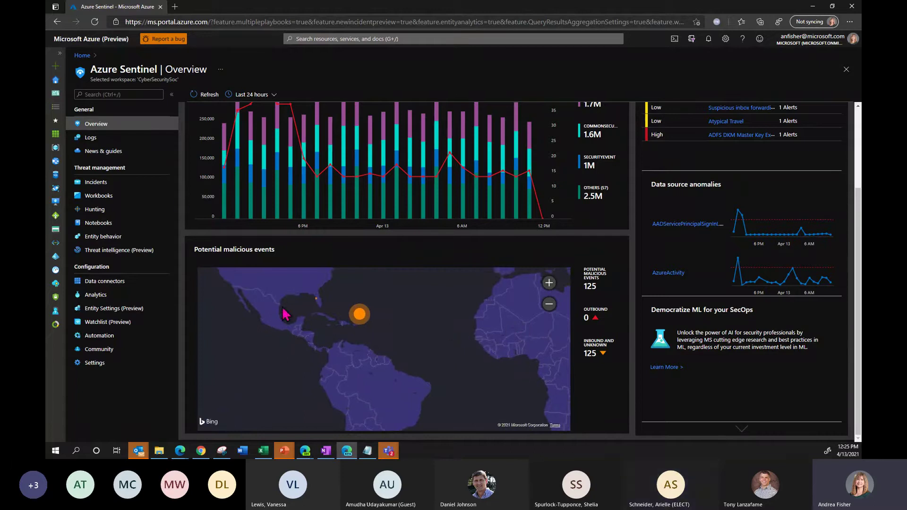
click(132, 183)
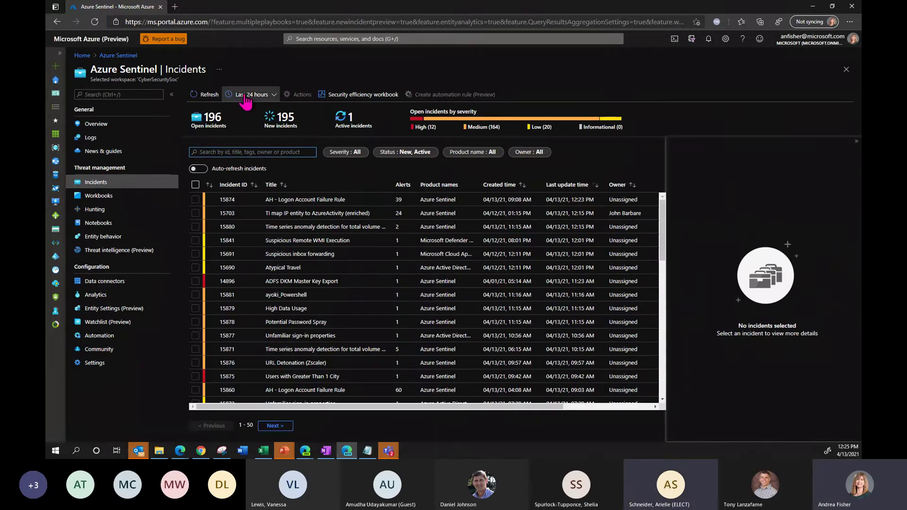
click(272, 98)
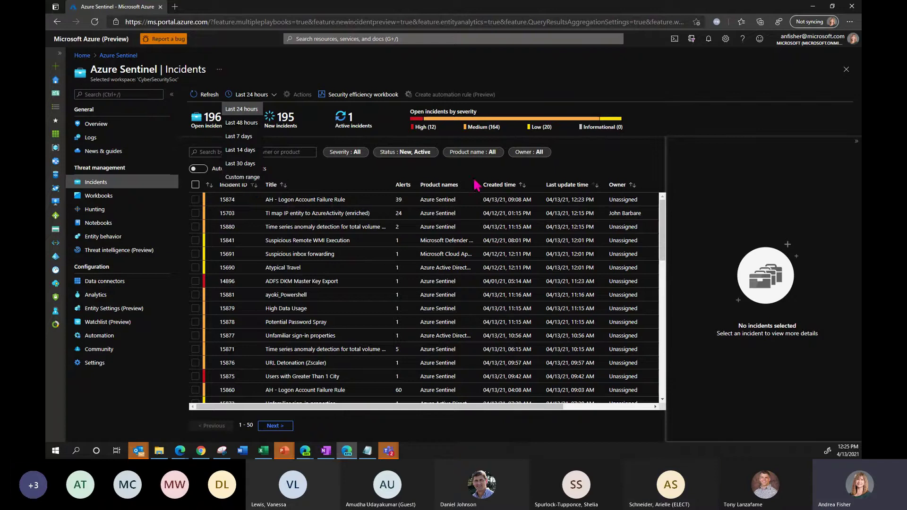
click(667, 97)
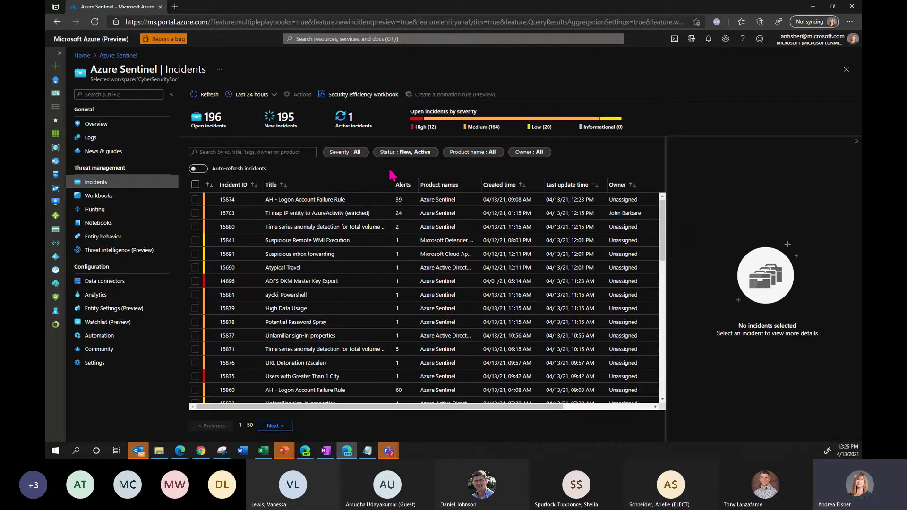
click(338, 153)
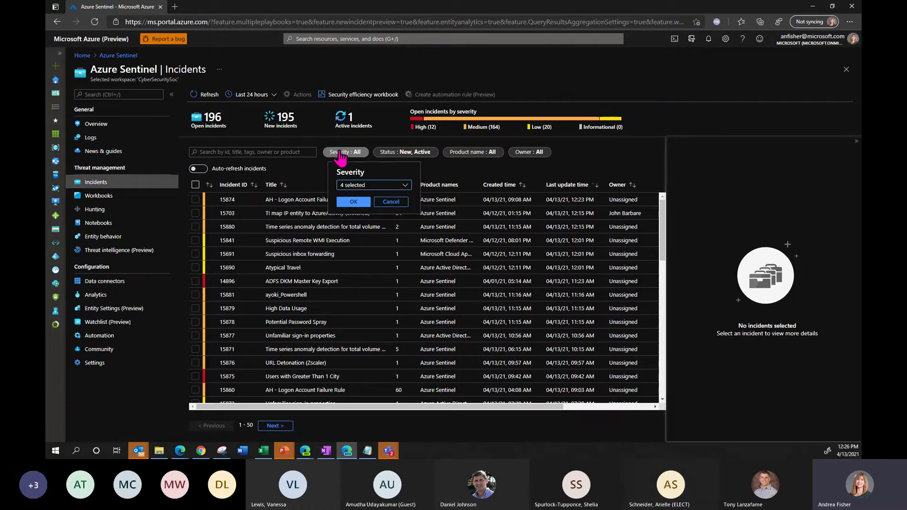
click(368, 188)
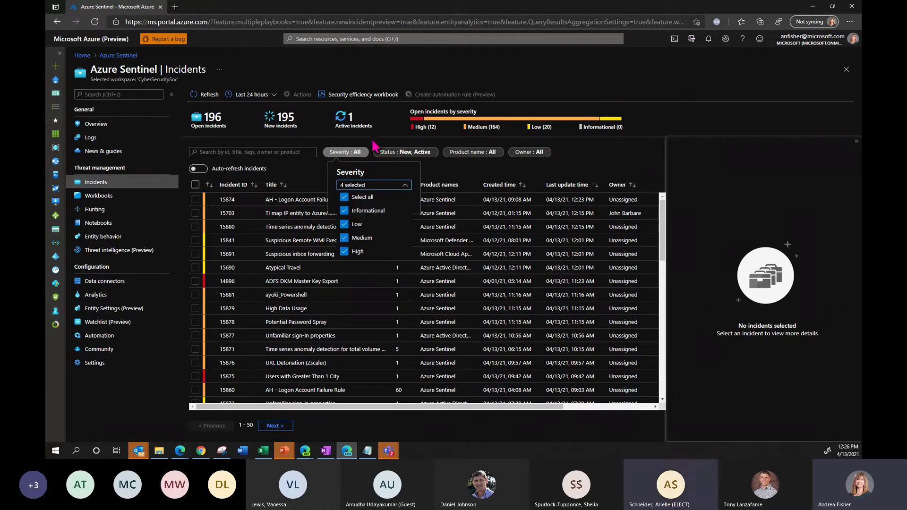
click(395, 142)
click(454, 154)
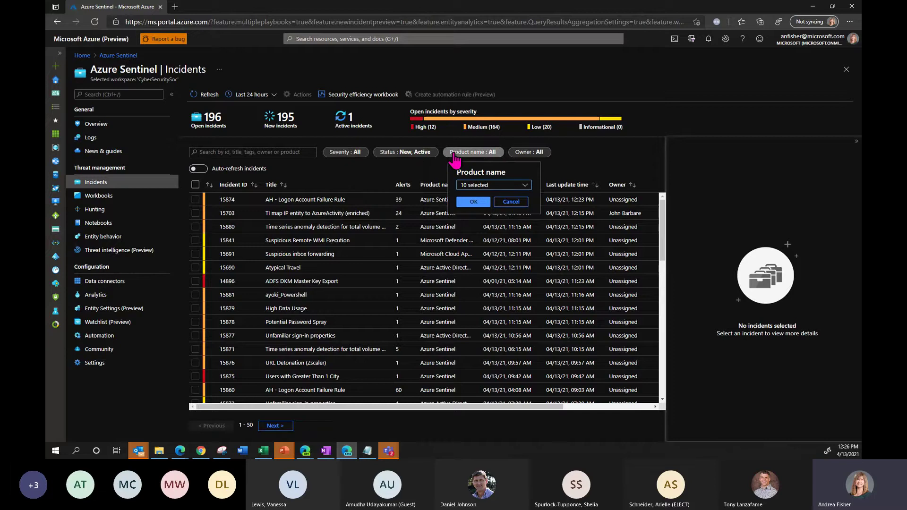
click(519, 186)
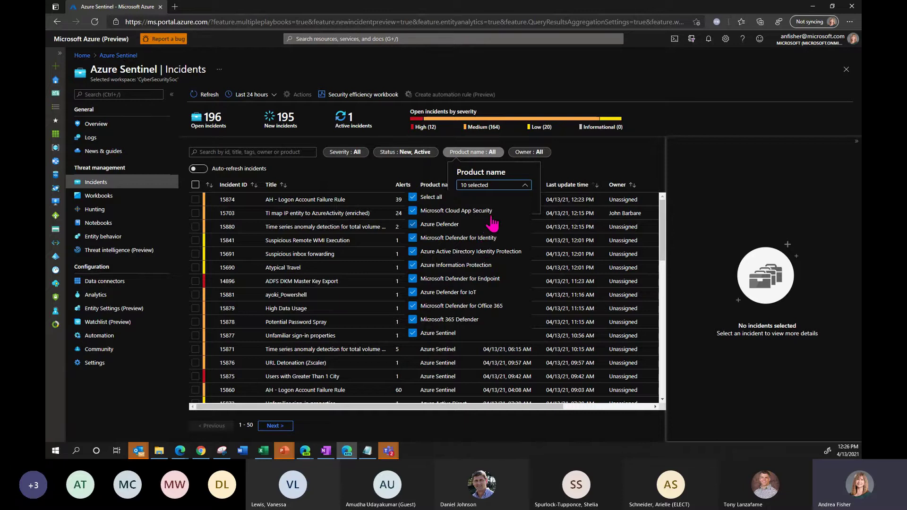
click(511, 176)
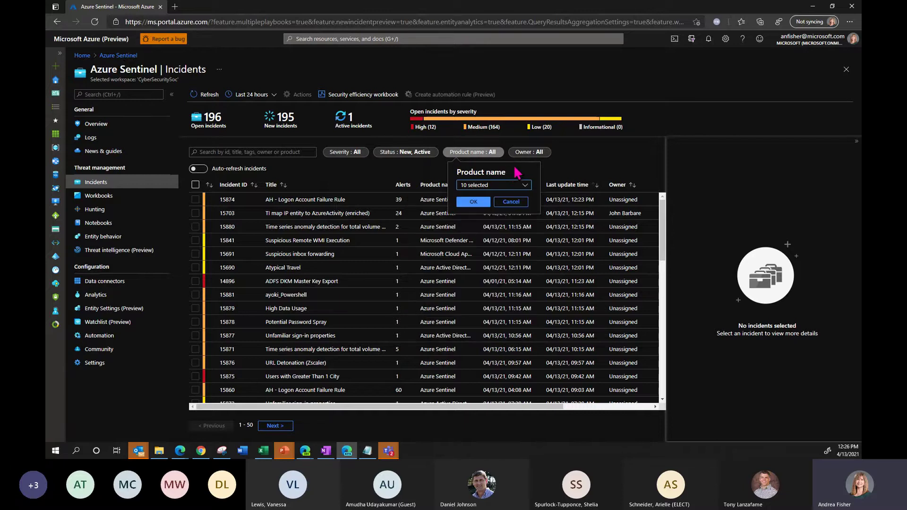
click(586, 162)
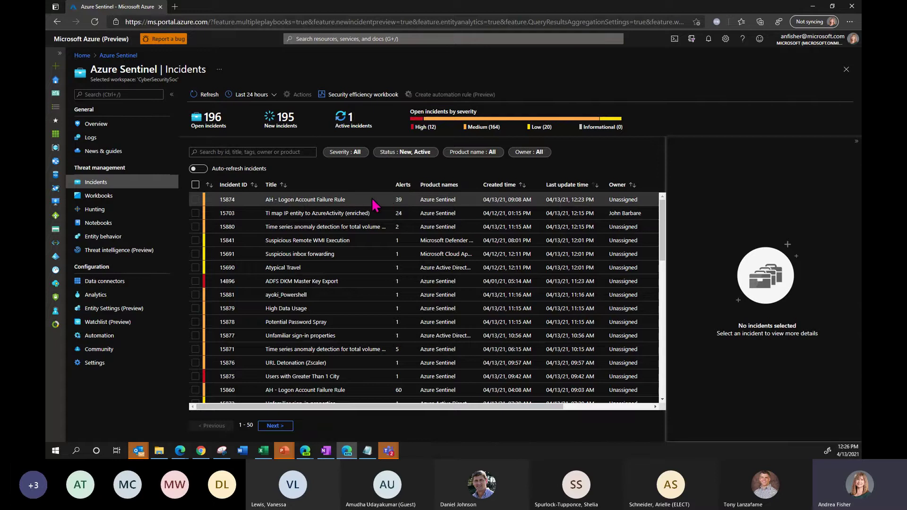
- Select incident 15874, assign it to yourself and set its status to Active
click(352, 201)
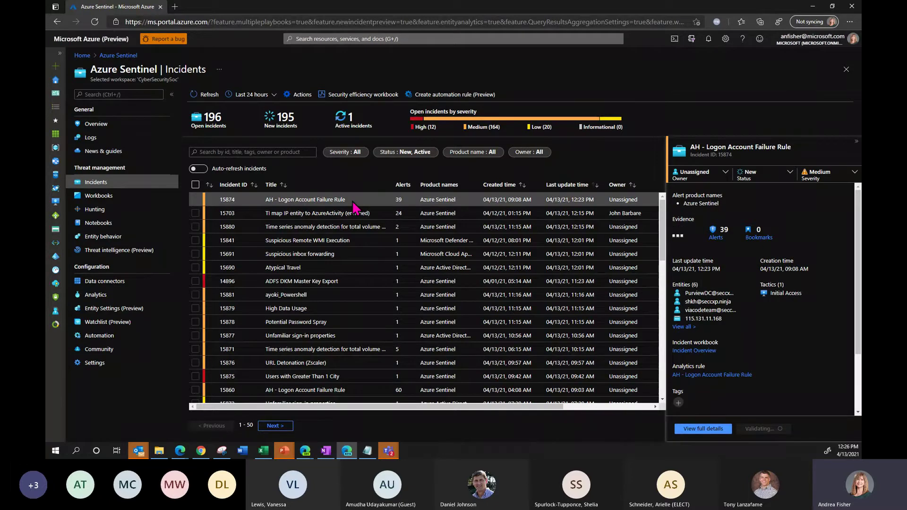
click(724, 176)
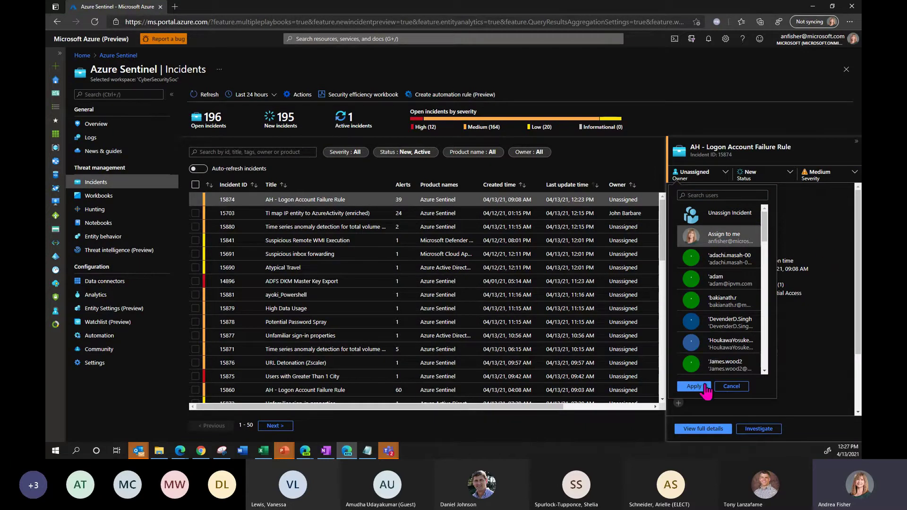
click(704, 389)
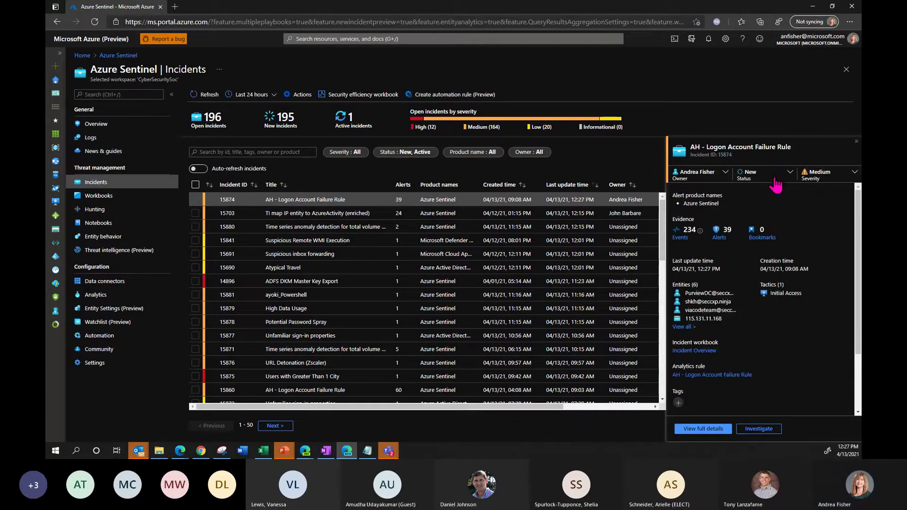
click(788, 175)
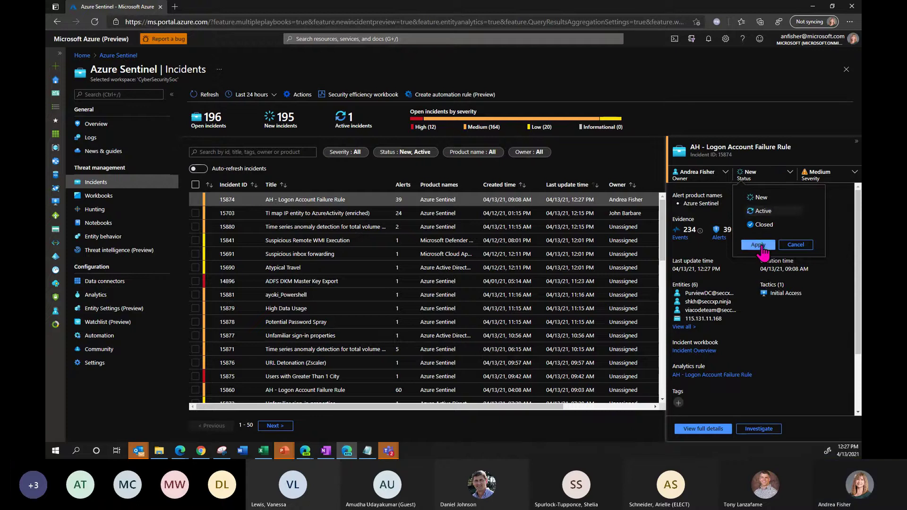
click(758, 245)
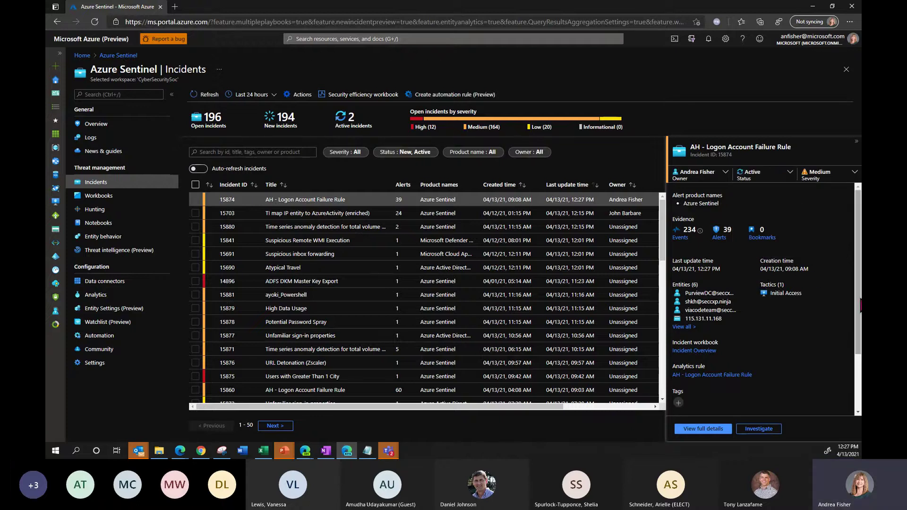
- Post a comment on incident 15874 noting work started on 4/13 at 12:30
scroll(803, 330, down, 3)
click(724, 402)
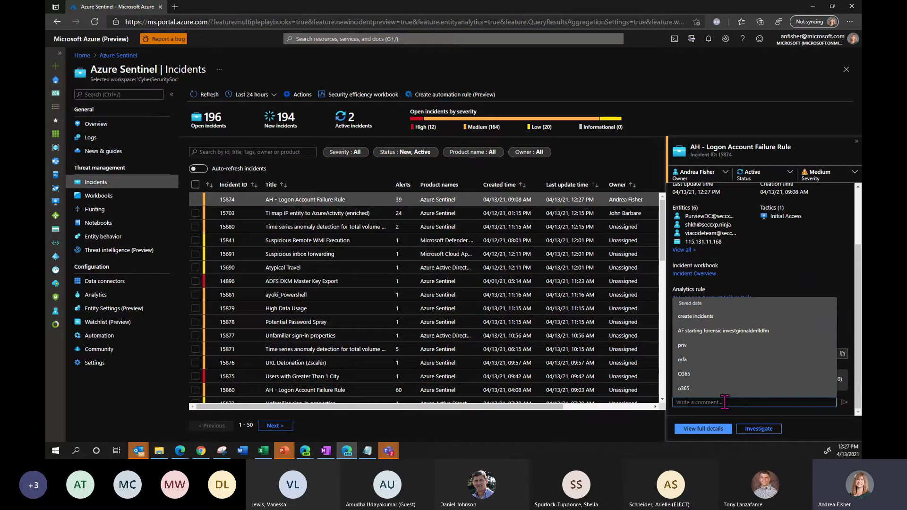
text(4/13 at 12)
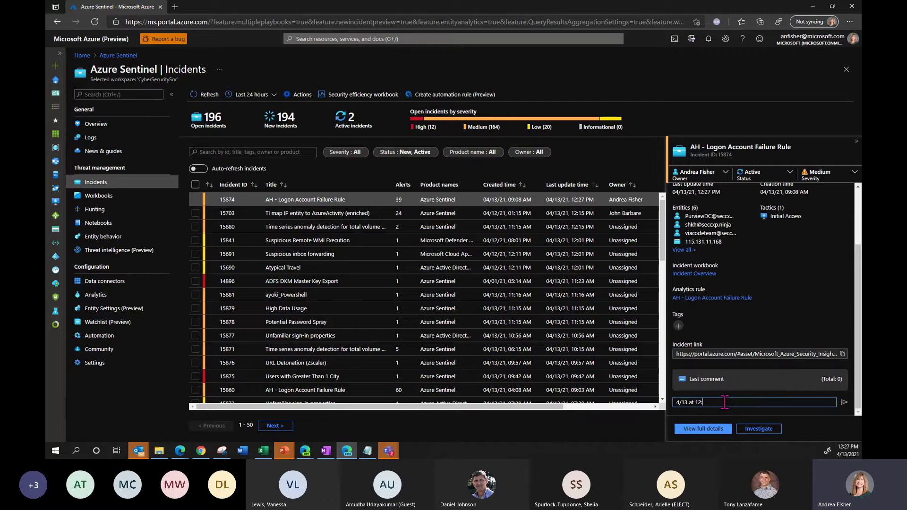
text(:30 -)
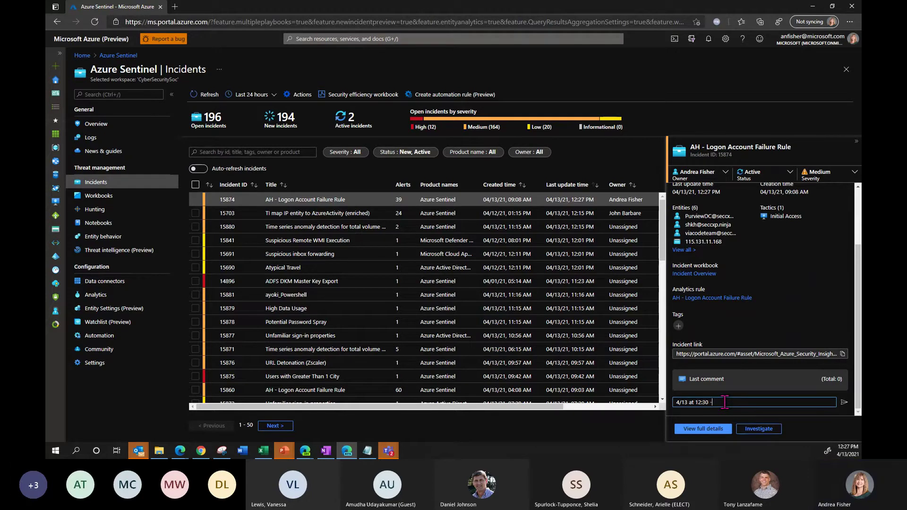
text( AF started working incident)
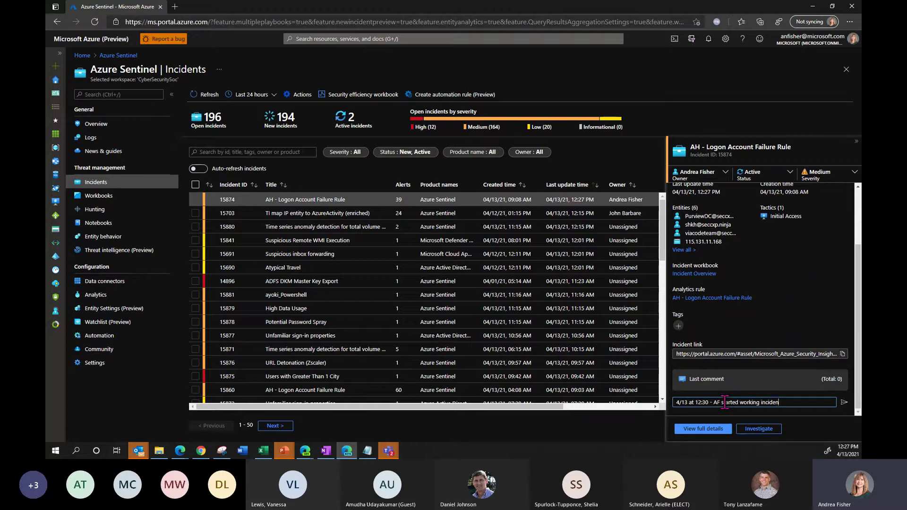
click(845, 402)
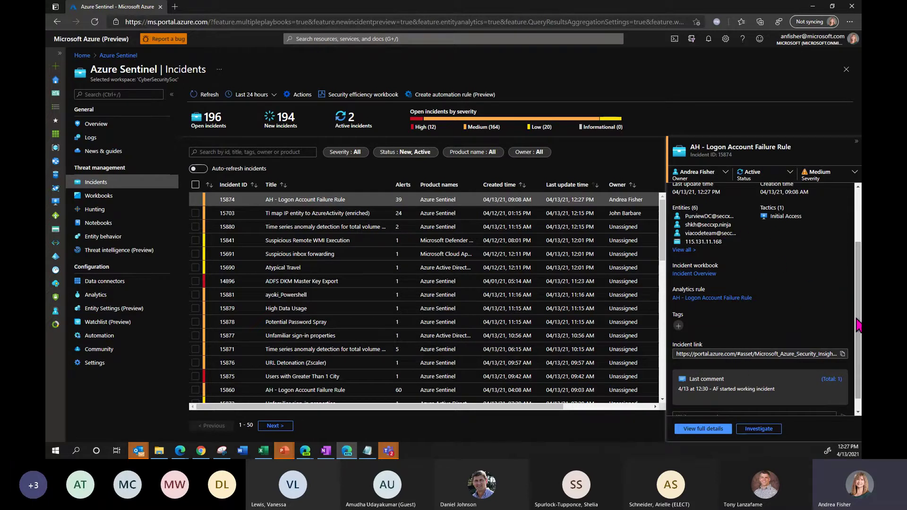
drag(858, 326, 858, 275)
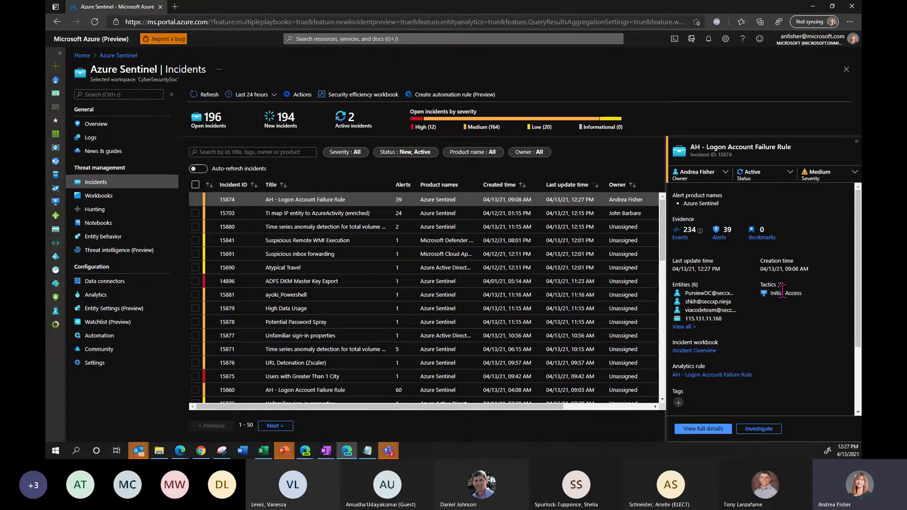
- Open incident 15874's full investigation page with its Logon Account Failure alert timeline
drag(856, 282, 857, 328)
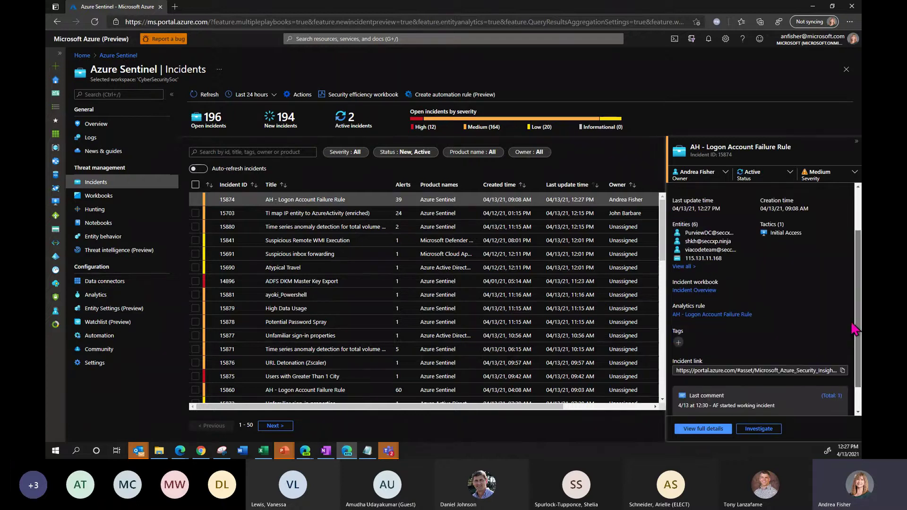
click(703, 430)
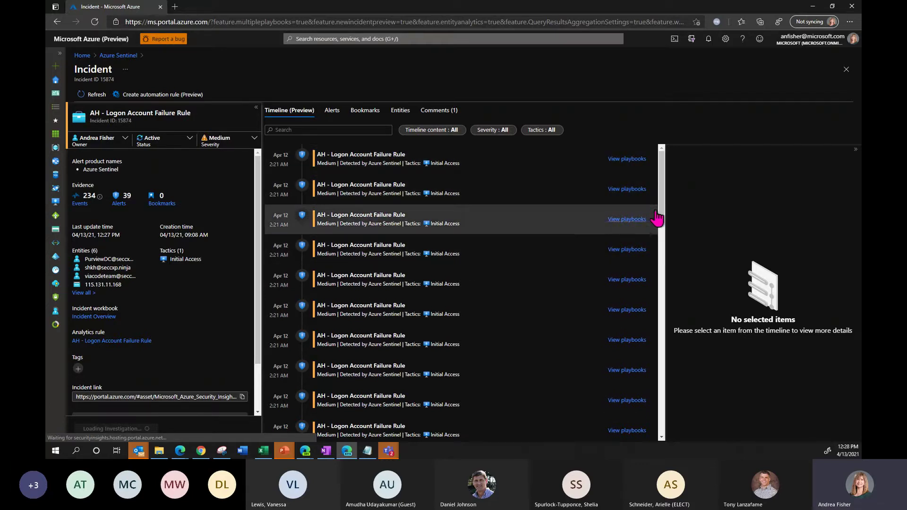
- Review the incident's Entities and Alerts tabs, then open the playbooks for the first Logon Account Failure alert
scroll(660, 283, down, 7)
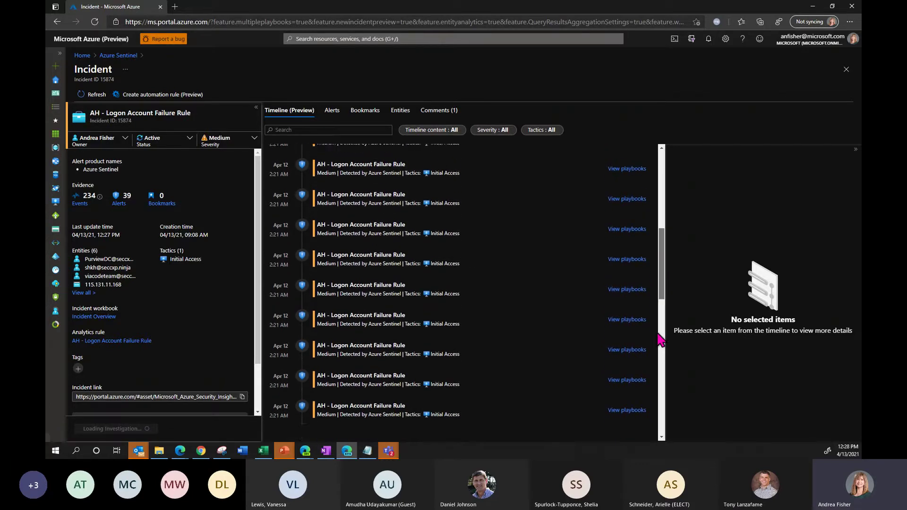
drag(660, 283, 660, 151)
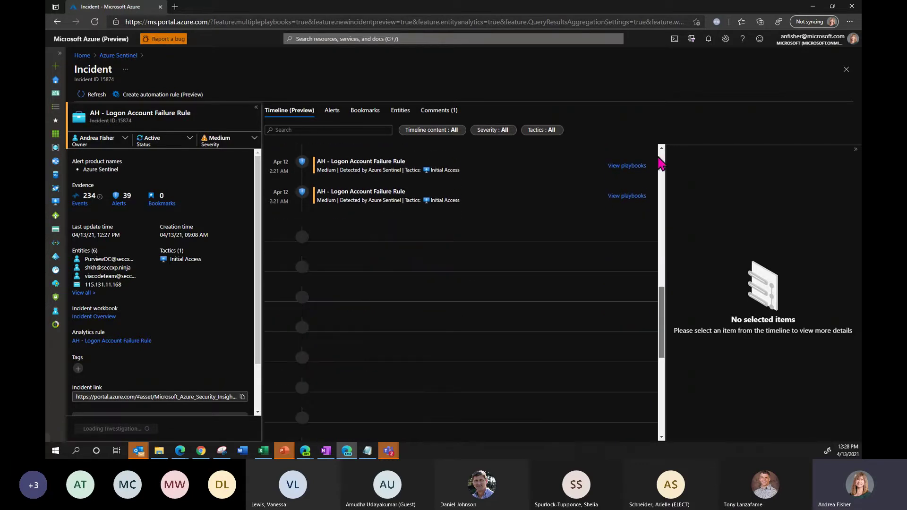
click(399, 113)
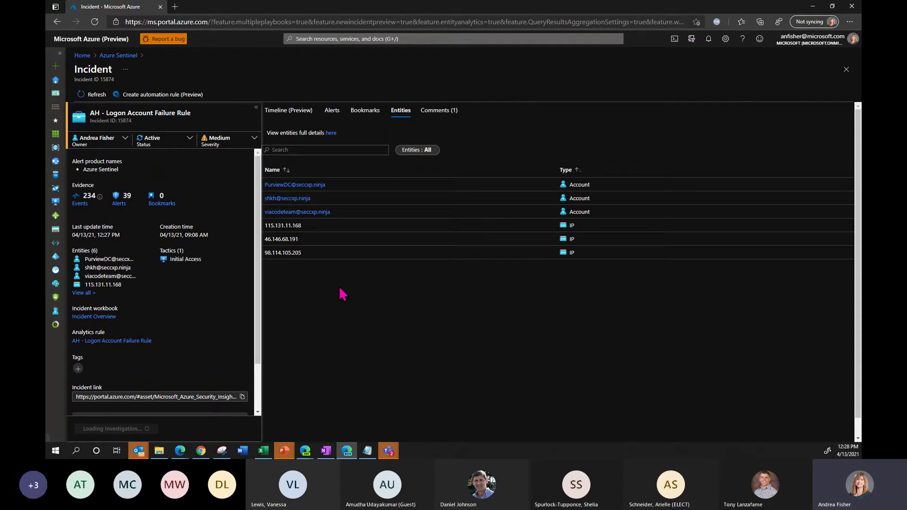
click(328, 114)
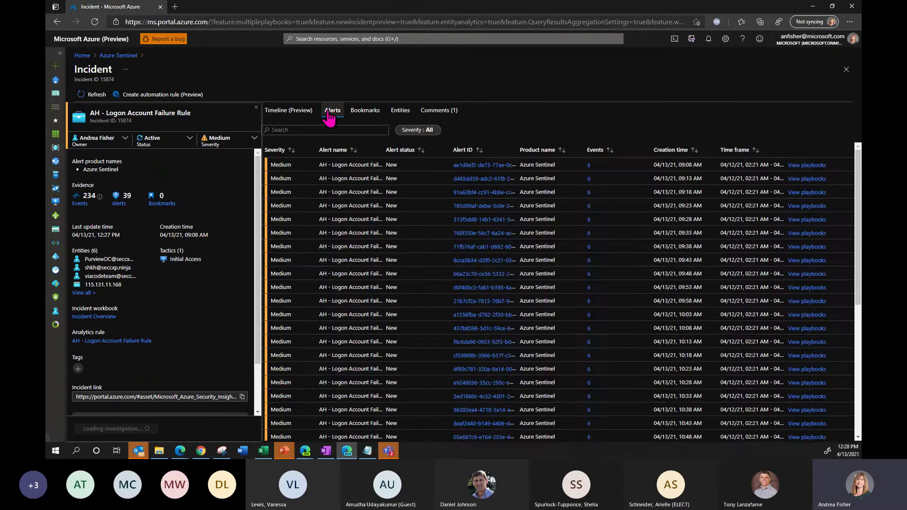
click(808, 166)
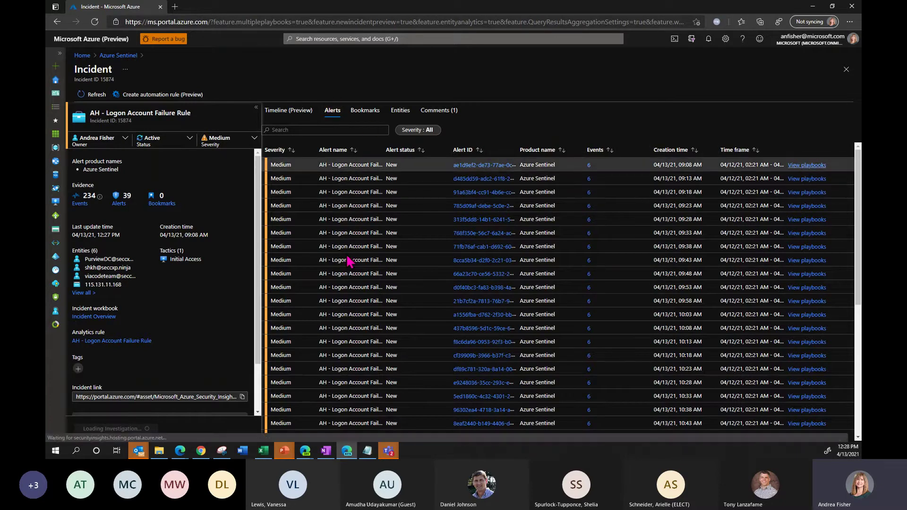
click(84, 292)
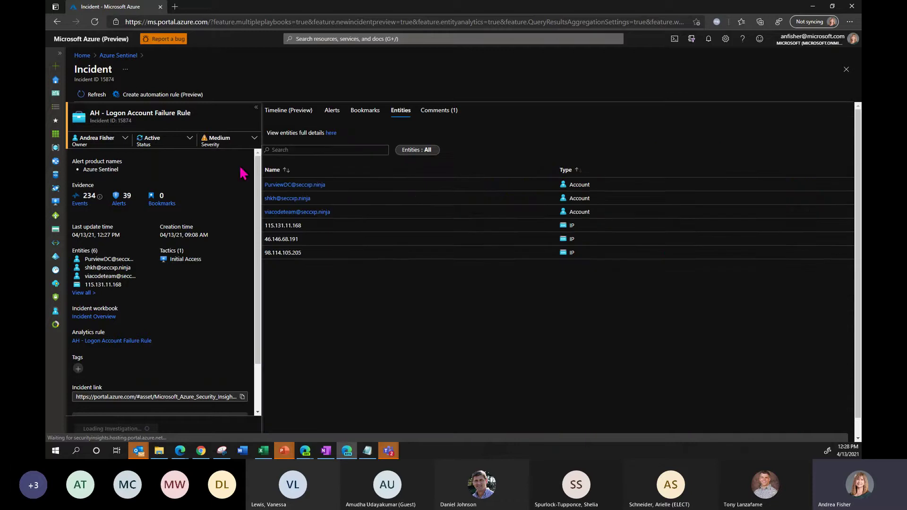
click(326, 113)
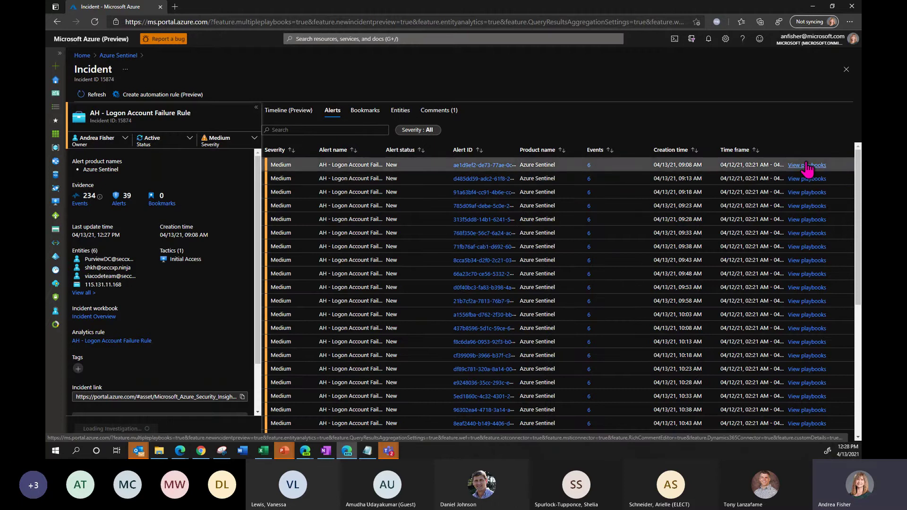
click(806, 165)
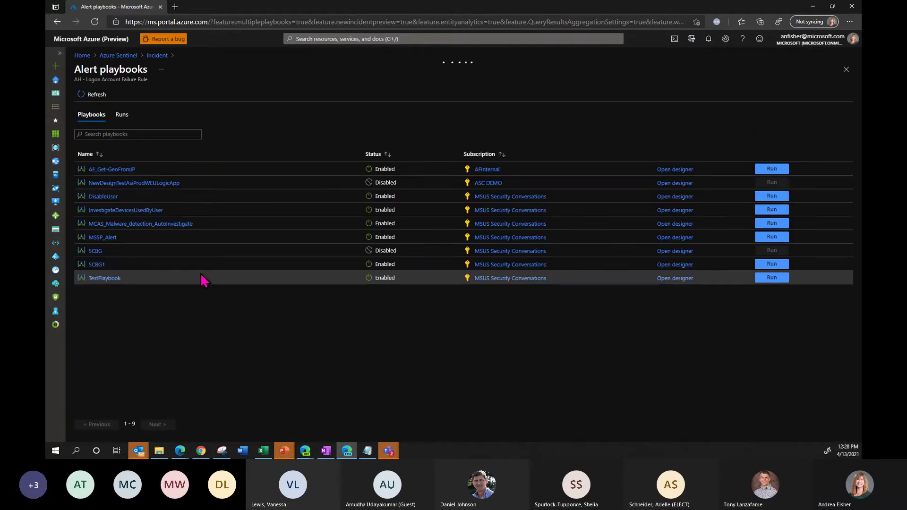
- Run the AF_Get-GeoFromIP playbook on the alert and close the playbooks list
click(765, 170)
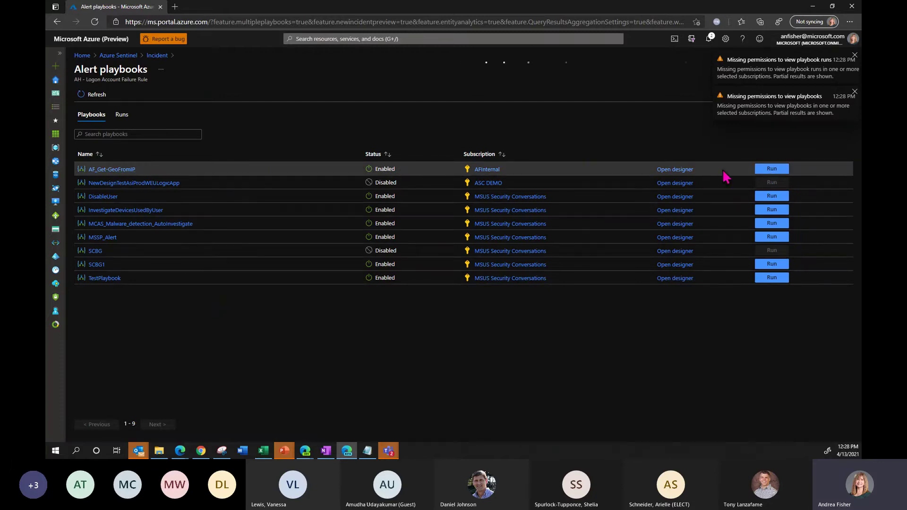
click(764, 169)
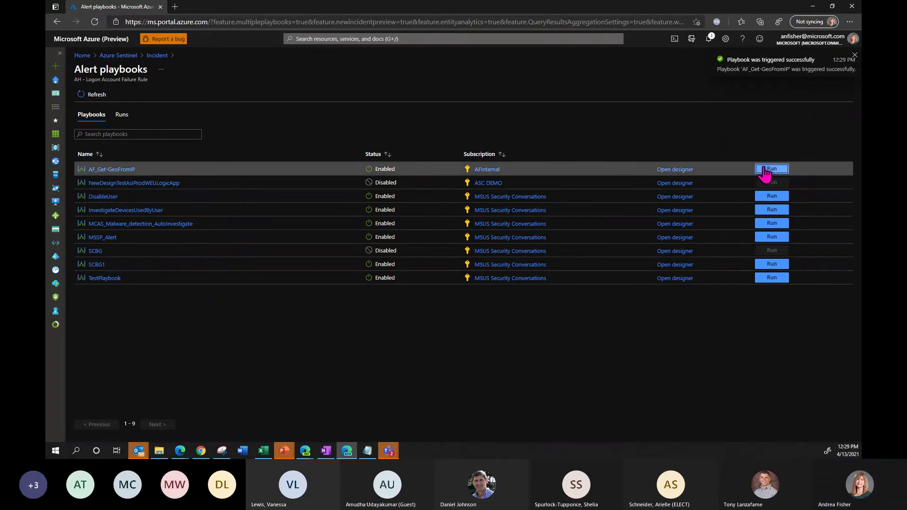
click(854, 56)
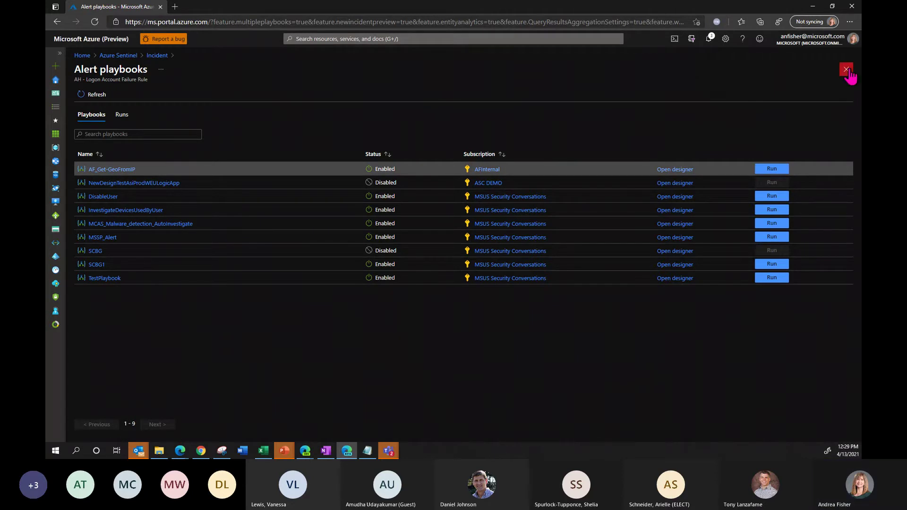
click(846, 69)
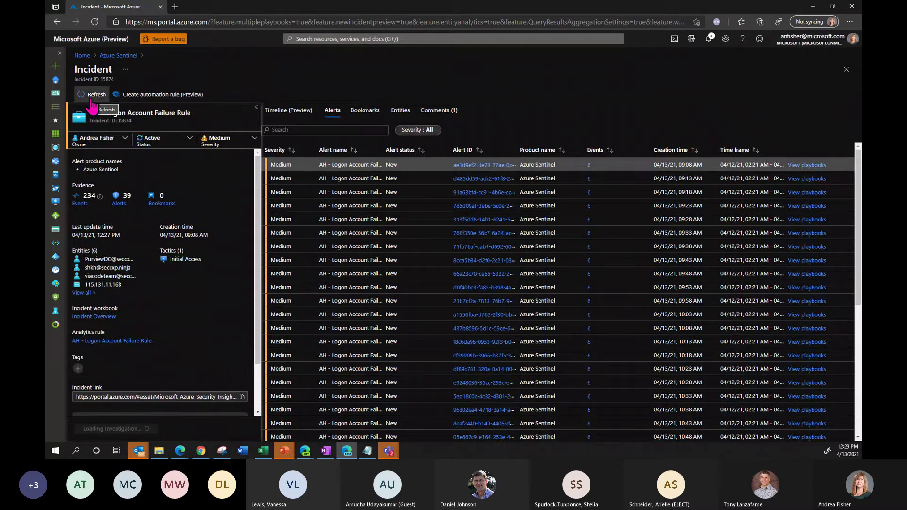
- Refresh incident 15874, check comments showing IP locations in Russia, Australia and Pennsylvania, then close it
click(92, 101)
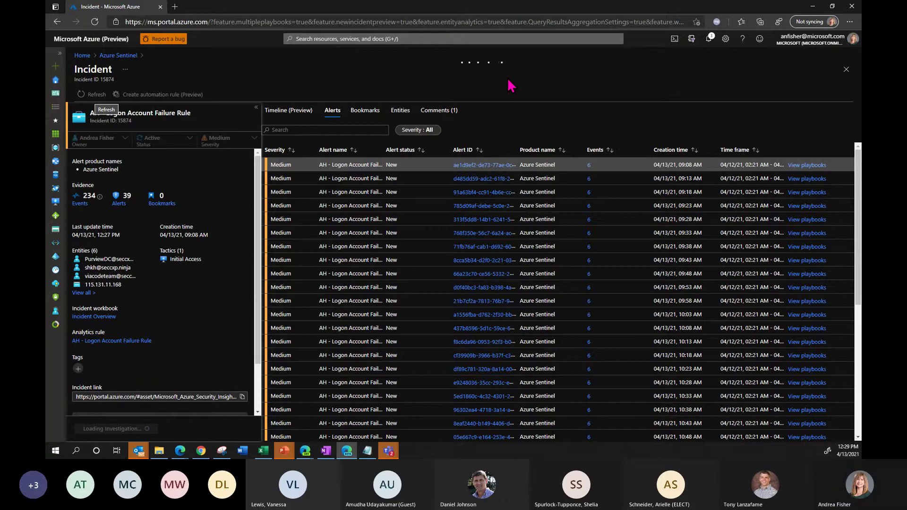
click(435, 113)
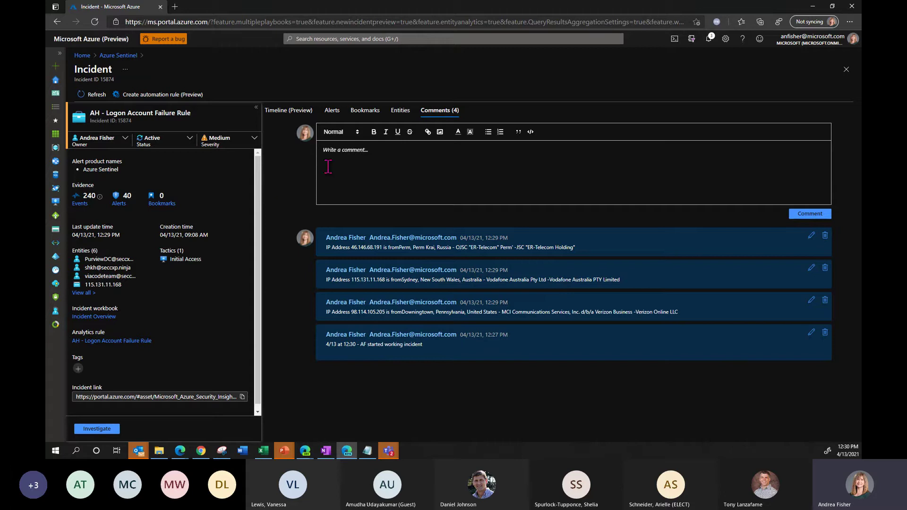
click(846, 70)
- Open Entity behavior in a new tab, copy the account entity's name, and switch to that tab
right_click(121, 237)
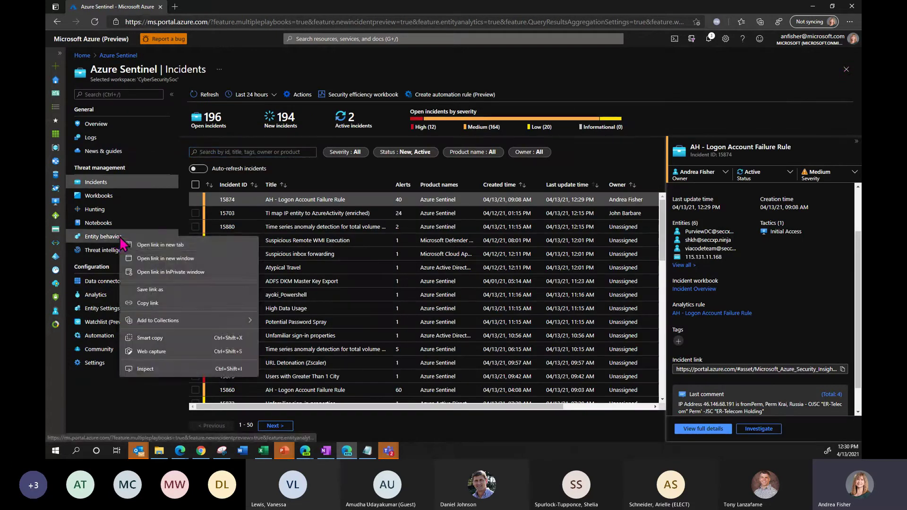
click(145, 249)
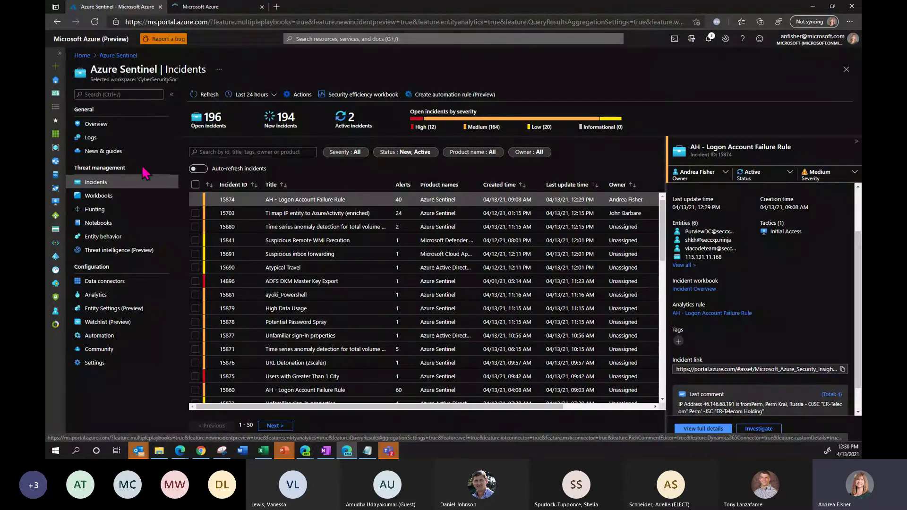
right_click(128, 198)
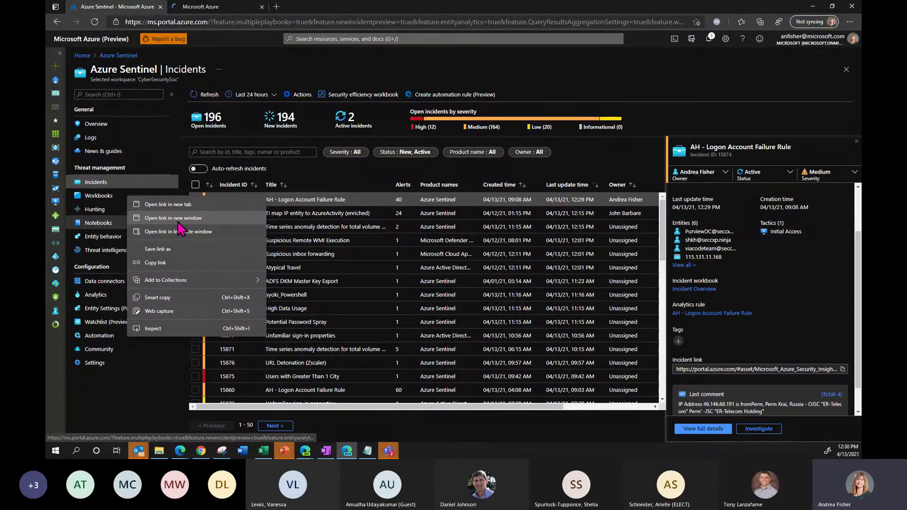
click(191, 205)
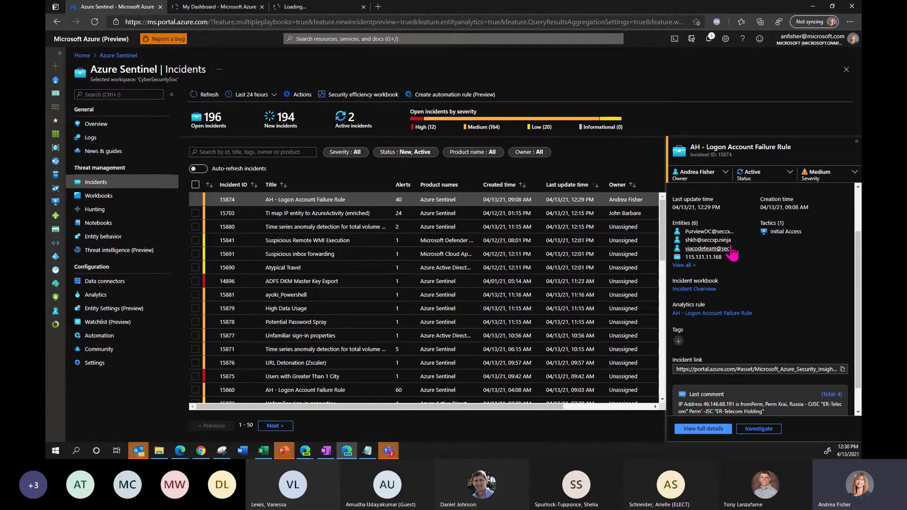
drag(734, 245, 685, 245)
key(ctrl+c)
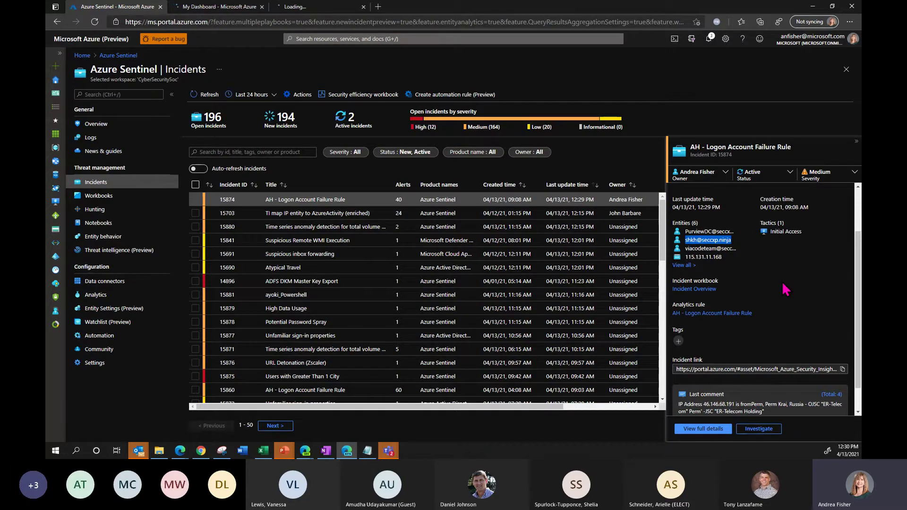
click(226, 11)
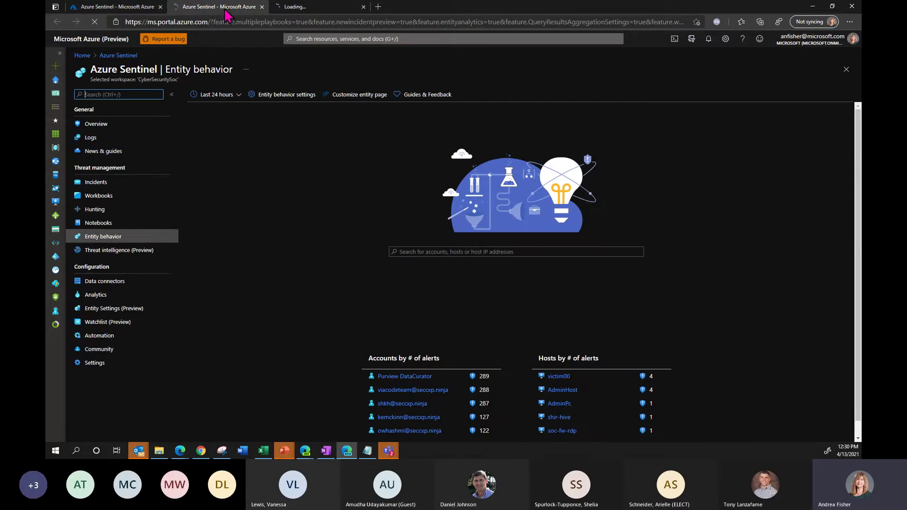
- Set the range to Last 7 days and open the pasted account's entity page
click(236, 95)
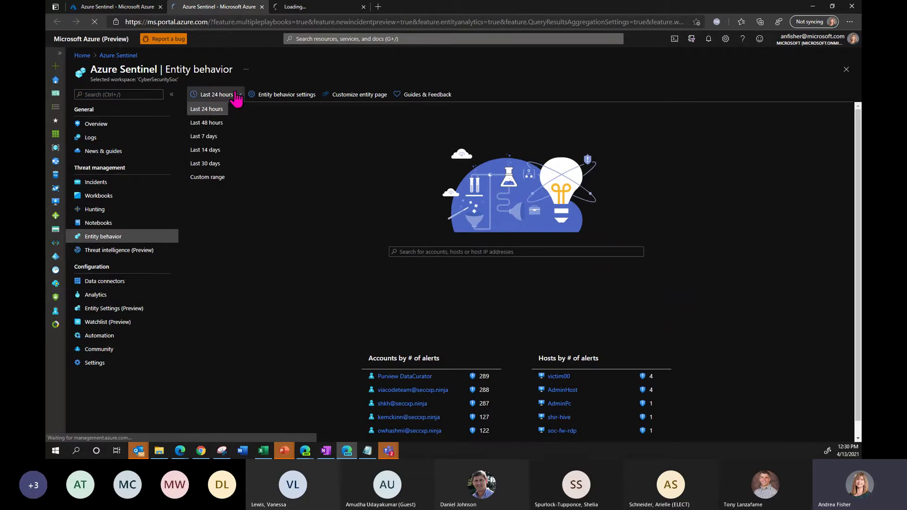
click(222, 137)
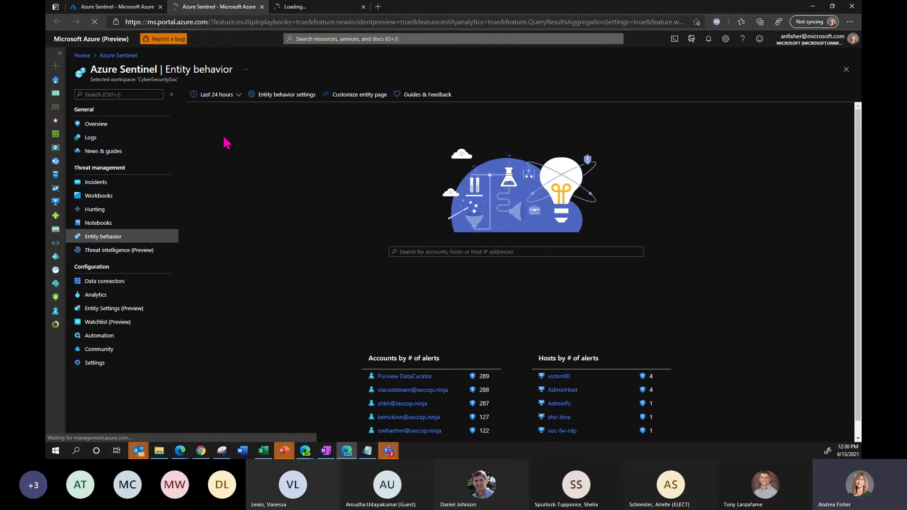
click(426, 255)
key(ctrl+v)
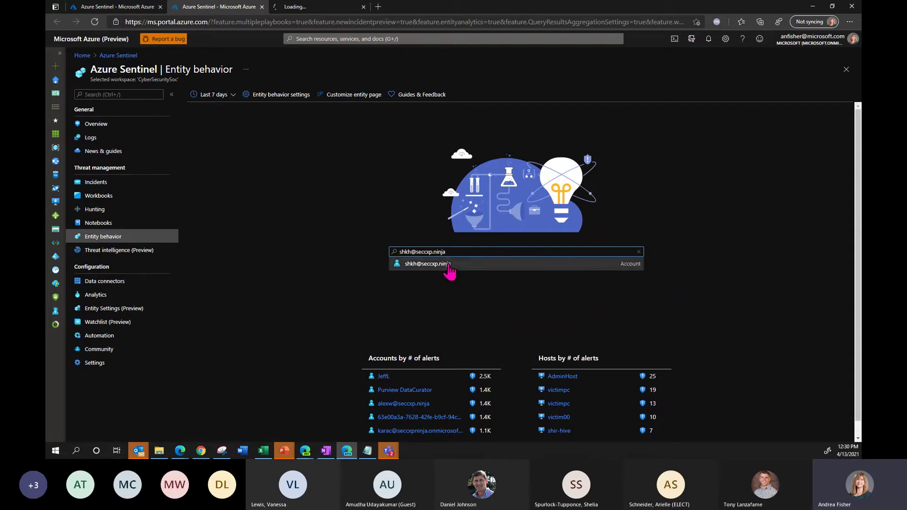
click(449, 264)
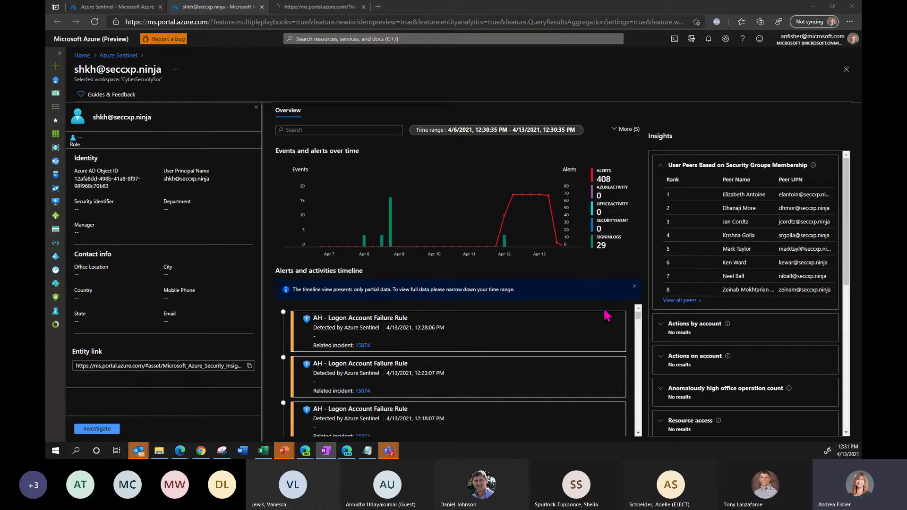
- Scroll through the account's Alerts and activities timeline
drag(639, 323, 642, 446)
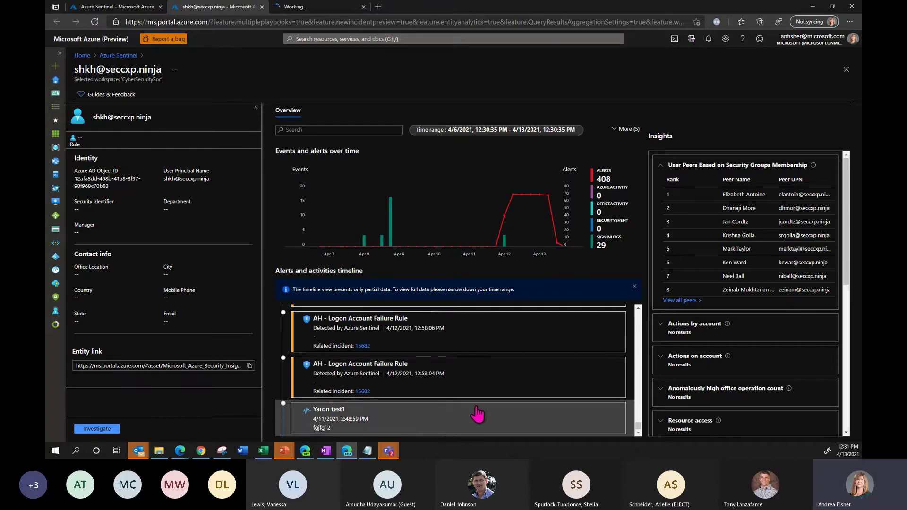
scroll(477, 413, up, 1)
scroll(477, 414, up, 2)
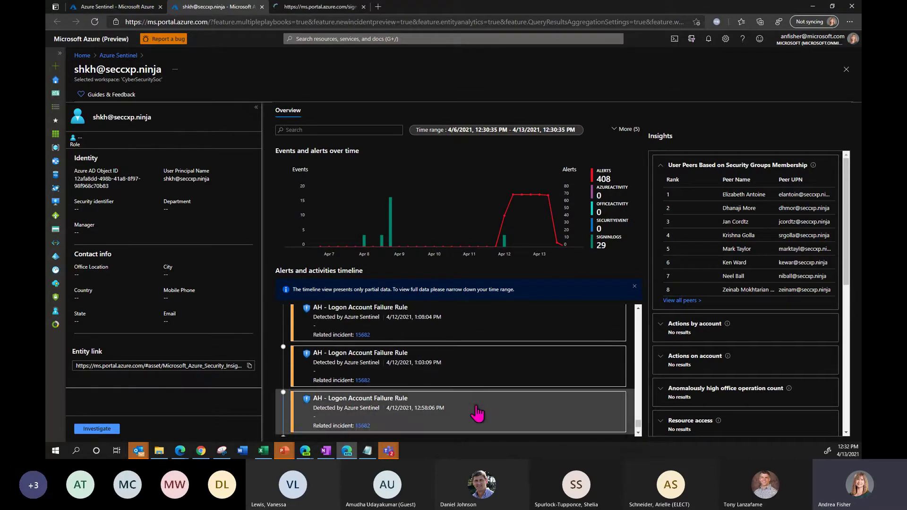
scroll(477, 414, up, 3)
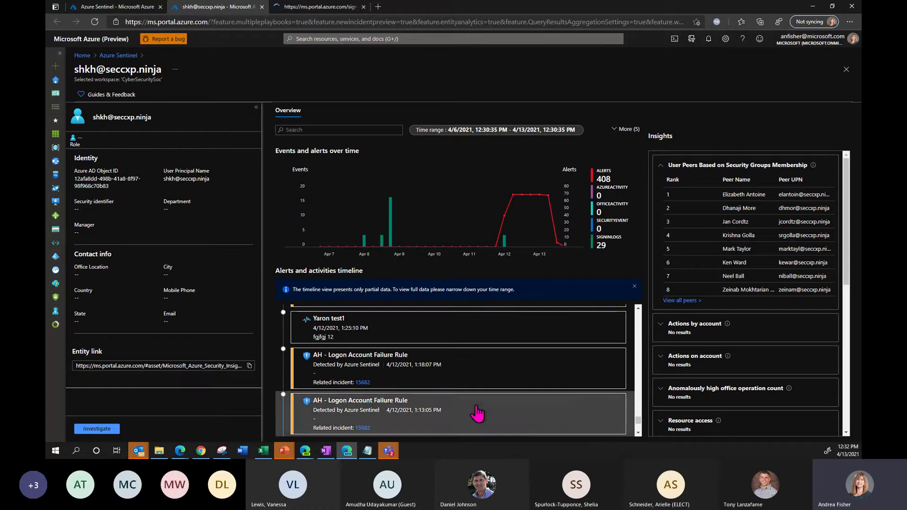
scroll(477, 413, up, 2)
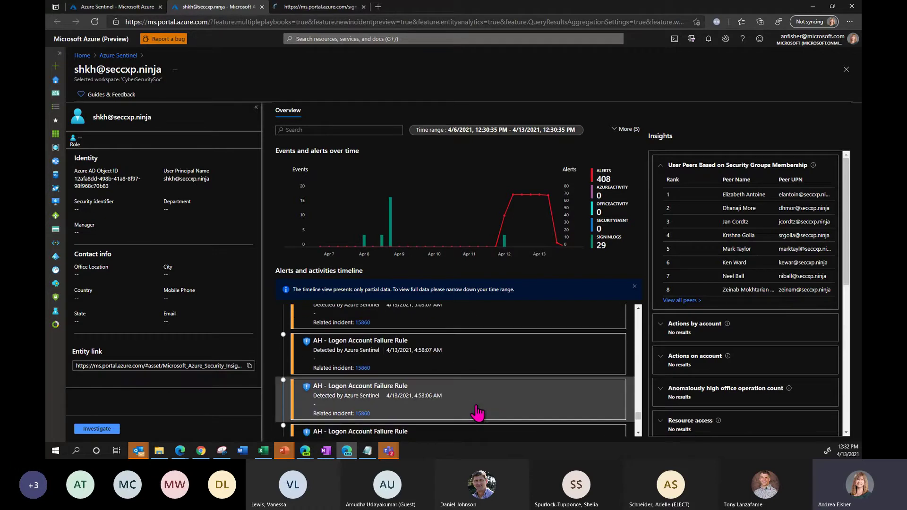
scroll(477, 414, up, 1)
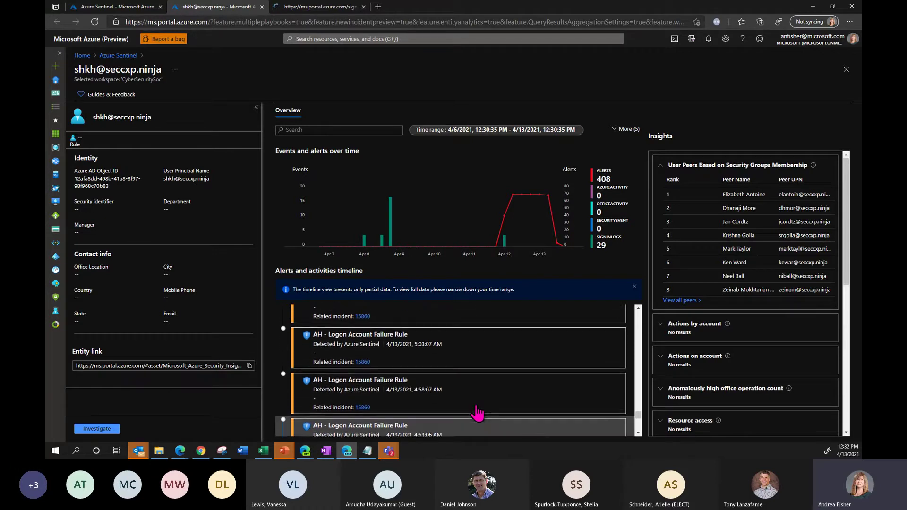
scroll(477, 413, up, 5)
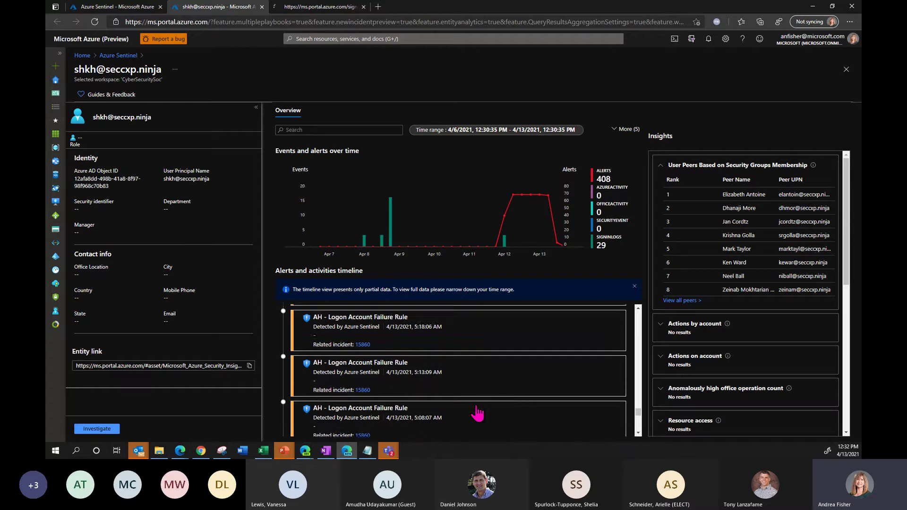
scroll(477, 414, up, 3)
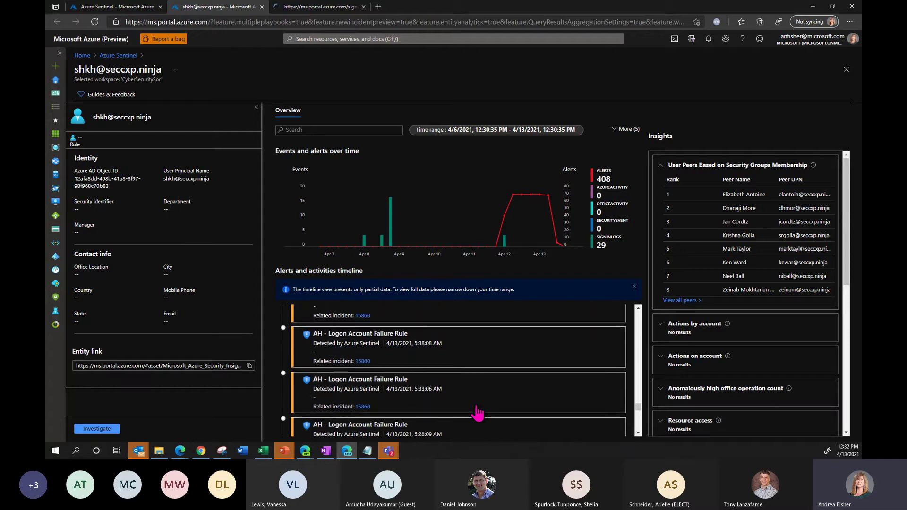
scroll(479, 412, up, 3)
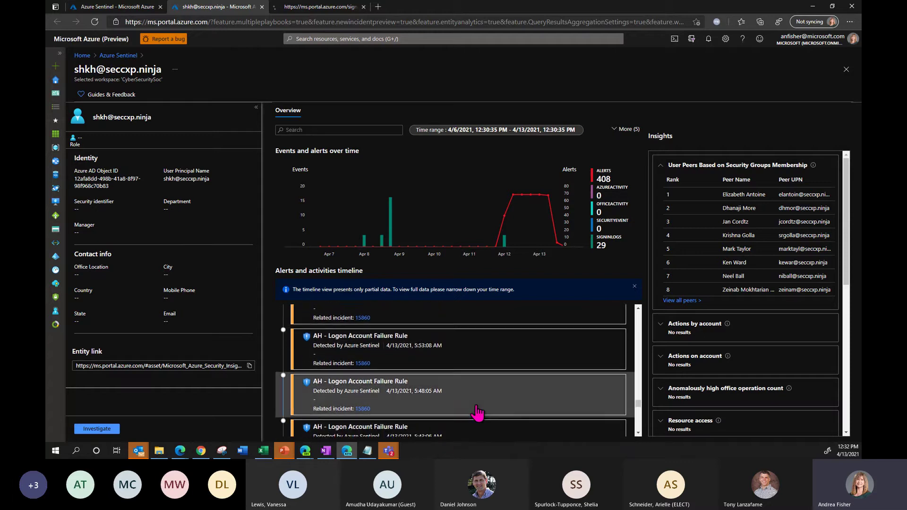
scroll(477, 413, up, 1)
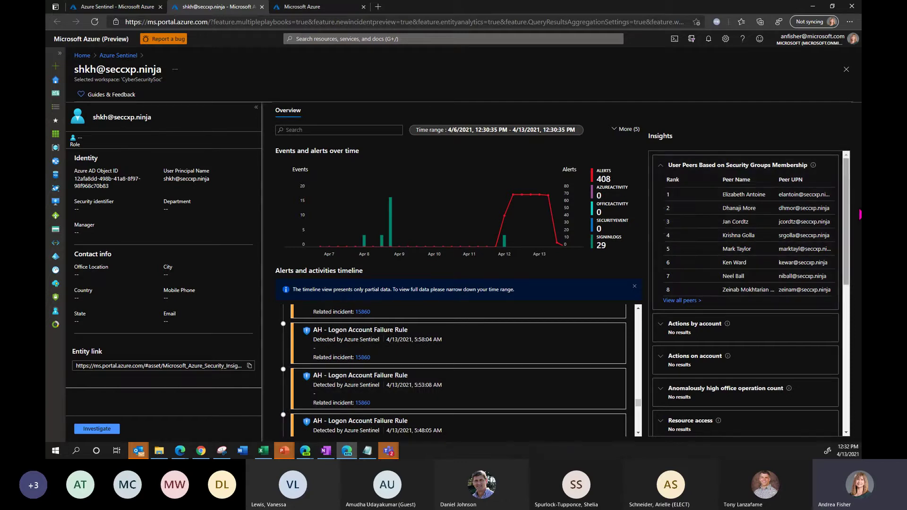
- Browse the account's Insights panel, then return to the Incidents list
drag(847, 216, 848, 277)
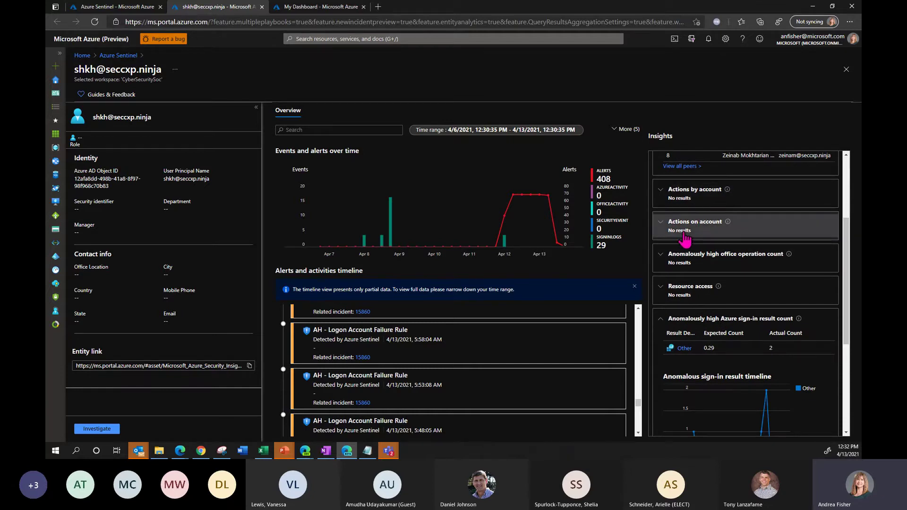
drag(848, 258, 855, 291)
scroll(852, 279, down, 3)
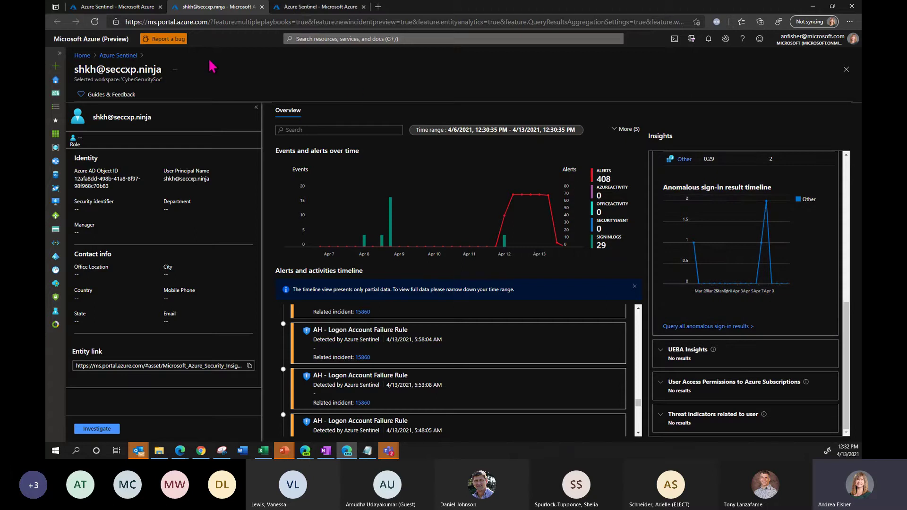
click(137, 10)
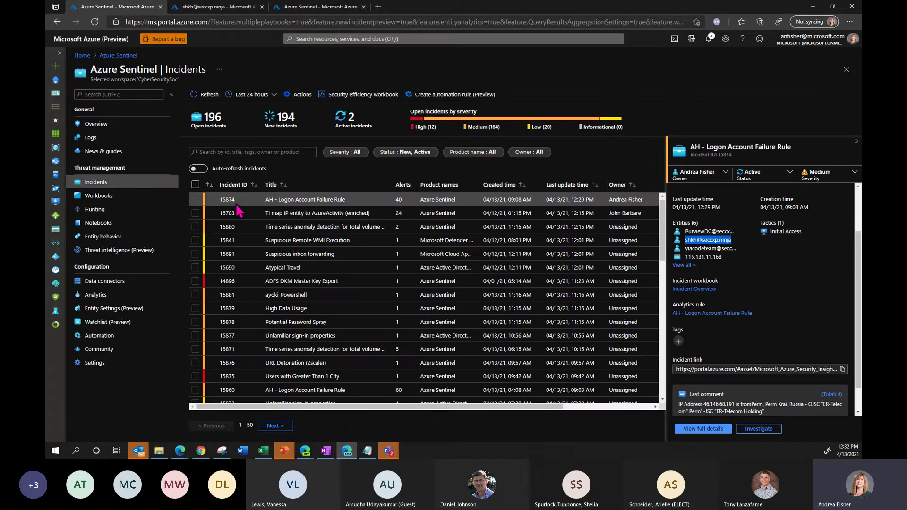
- Open the Investigation Insights template from the workbook templates, accepting the missing-data-types notice
click(303, 7)
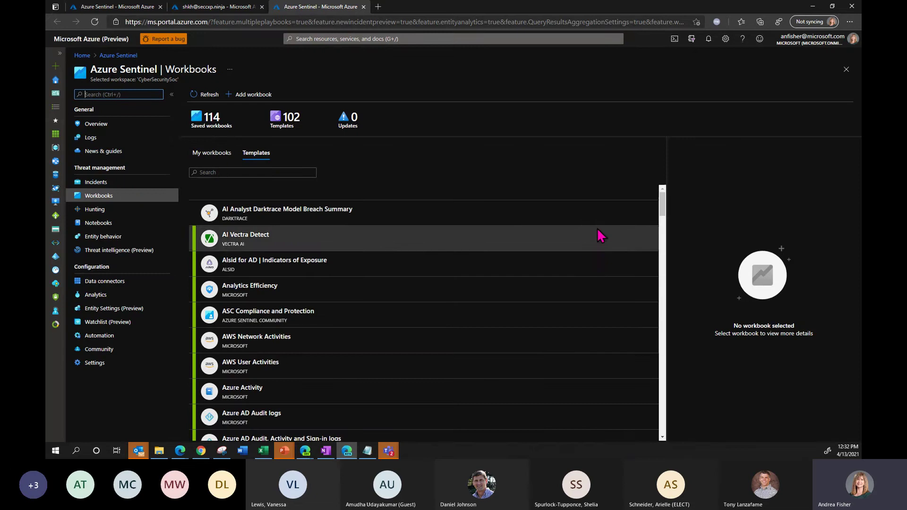
scroll(662, 208, down, 2)
scroll(673, 248, down, 10)
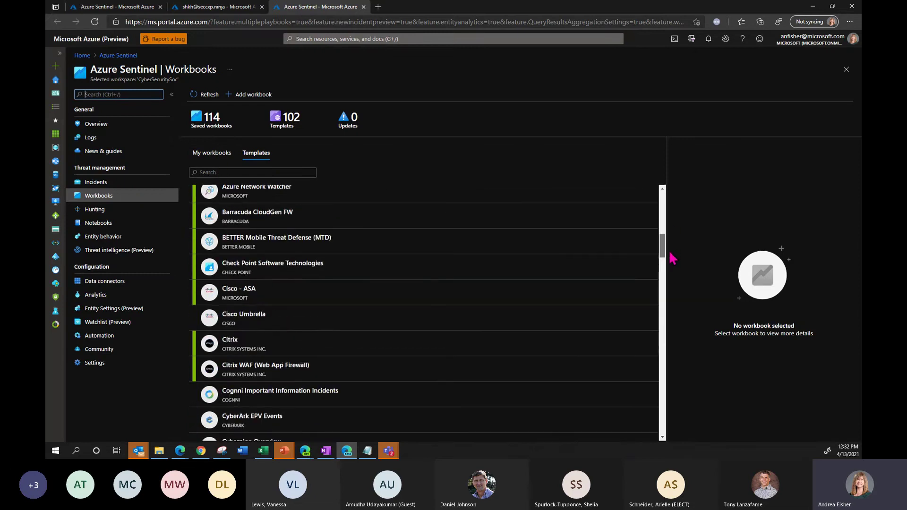
drag(669, 287, 671, 312)
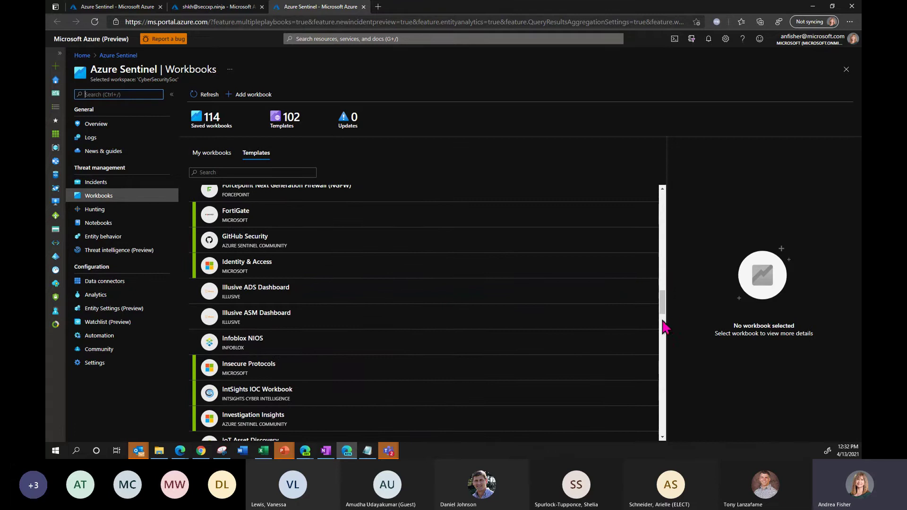
click(592, 413)
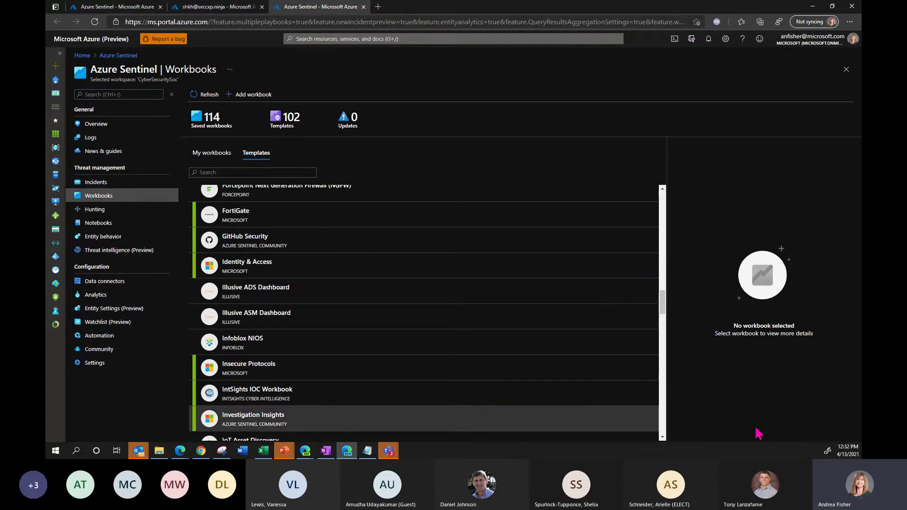
scroll(858, 385, down, 1)
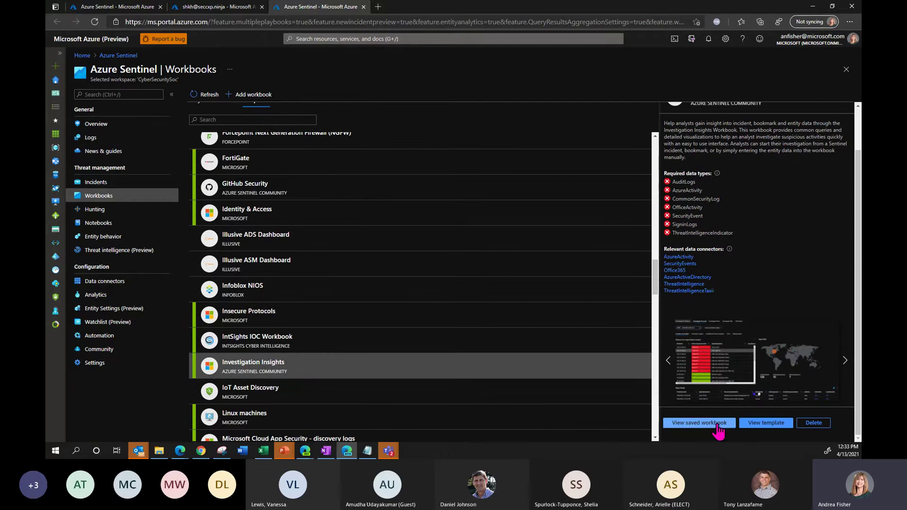
click(717, 424)
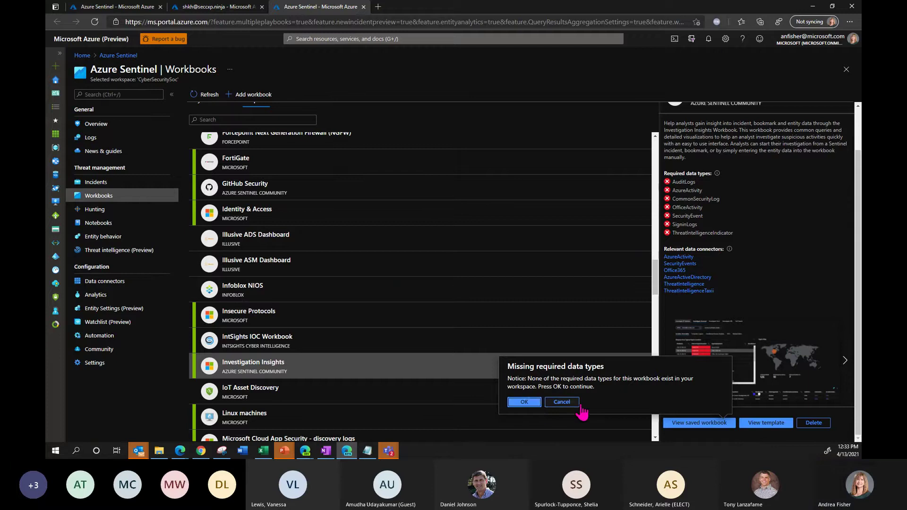
click(574, 404)
click(751, 425)
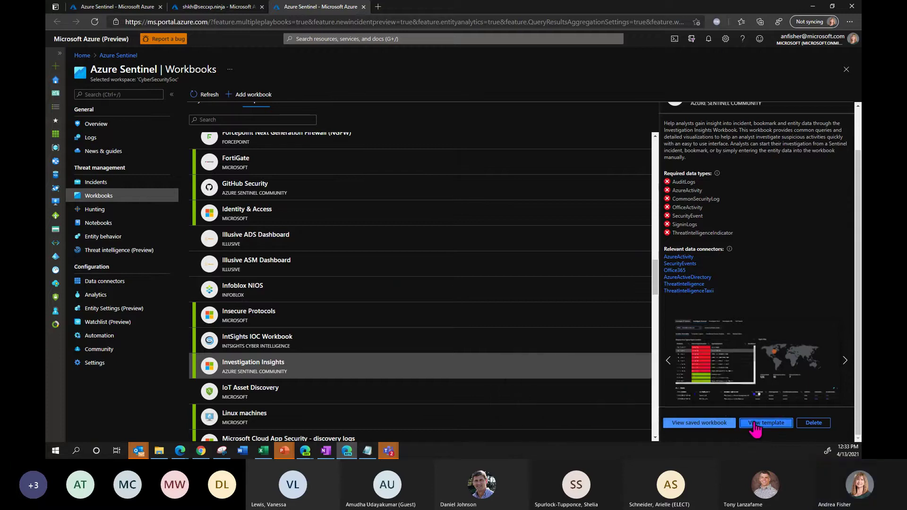
click(577, 404)
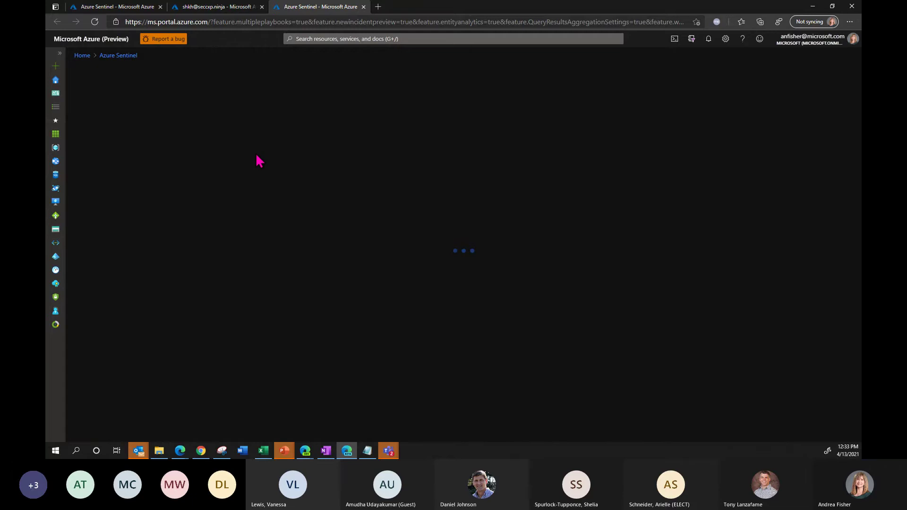
- Glance at the Incidents tab, then return to the Investigation Insights workbook tab
click(140, 9)
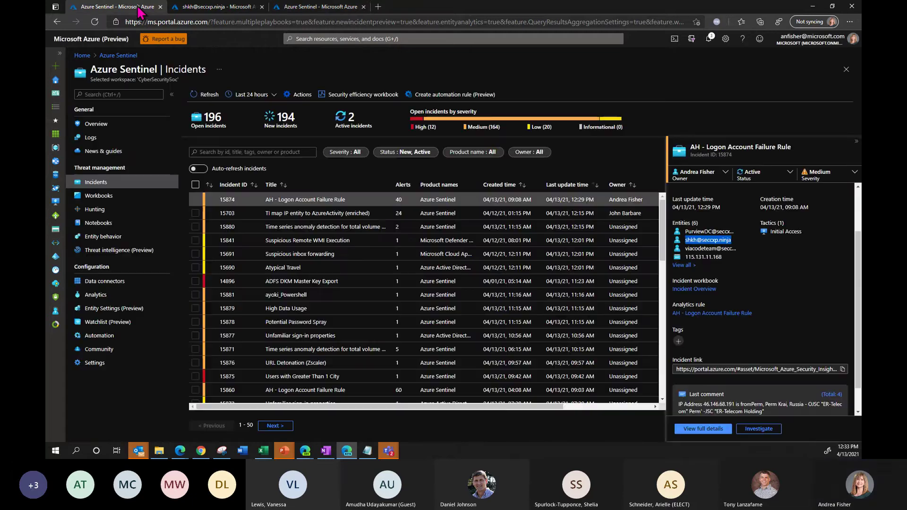
click(312, 9)
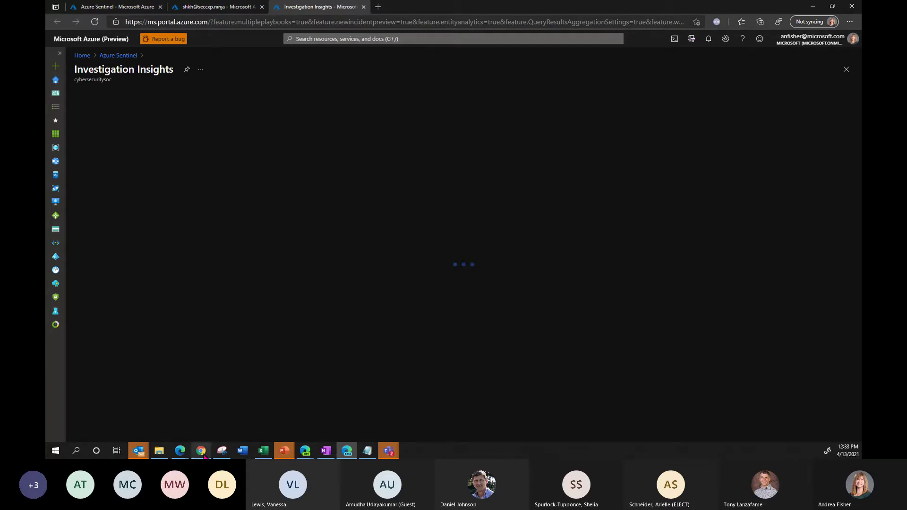
mouse_move(204, 456)
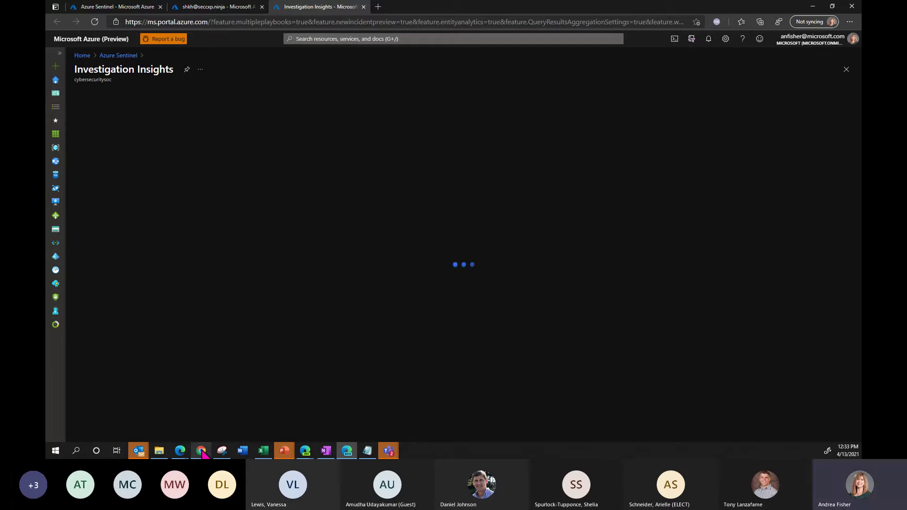
- In the afsentinel workspace, list incidents from the last 30 days
click(203, 418)
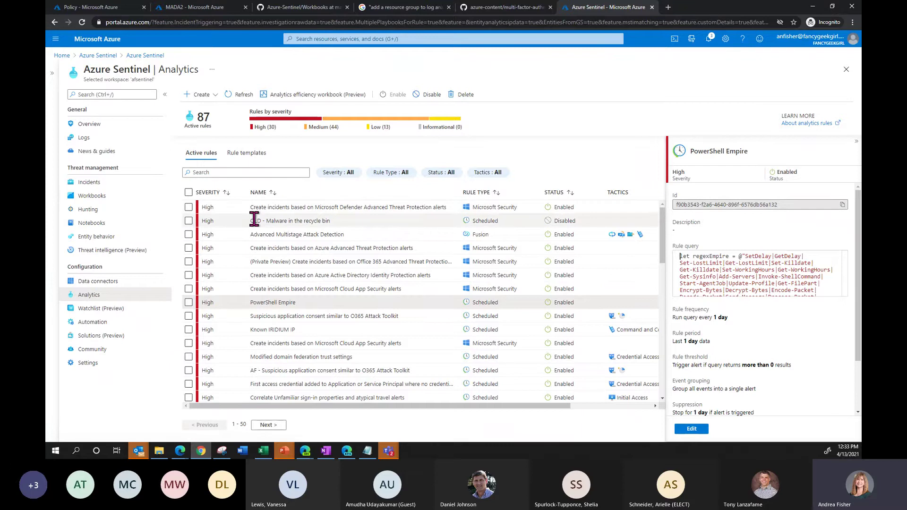
click(115, 185)
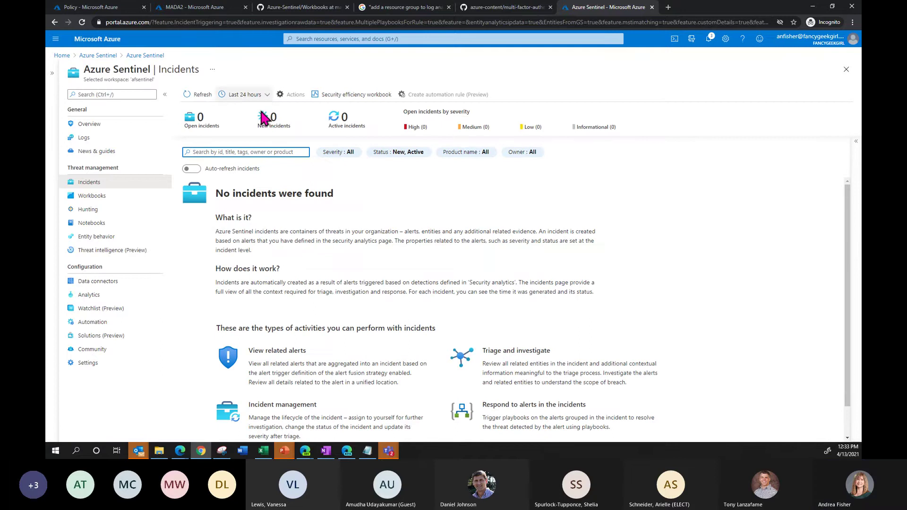
click(257, 94)
click(437, 229)
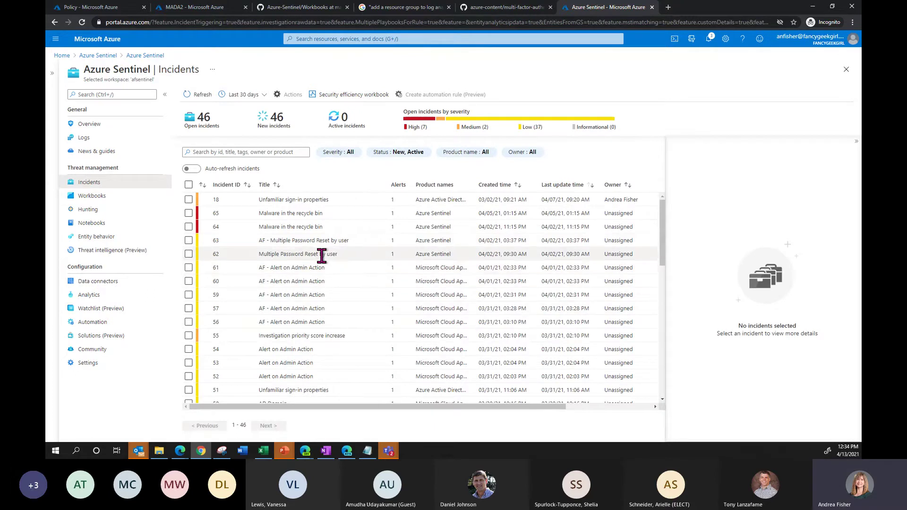
- Preview incidents 62 (Multiple Password Reset) and 54 (Alert on Admin Action)
click(321, 255)
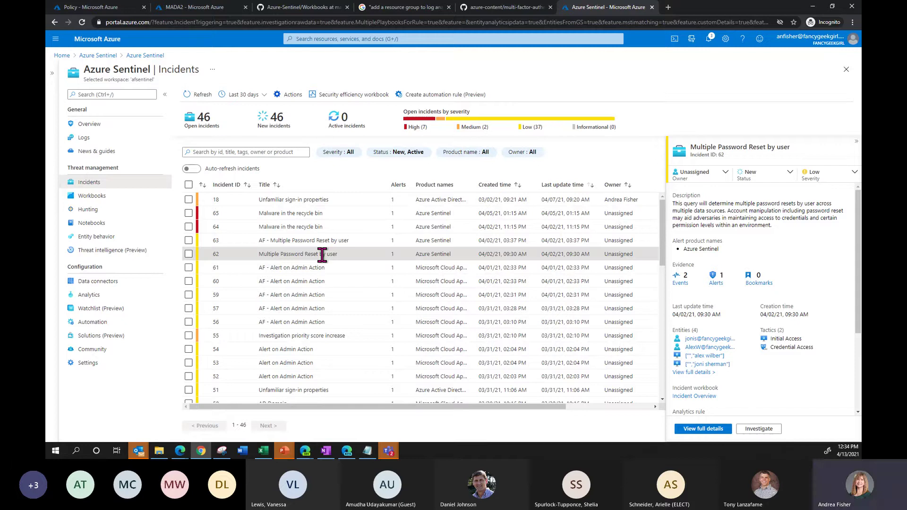
click(323, 349)
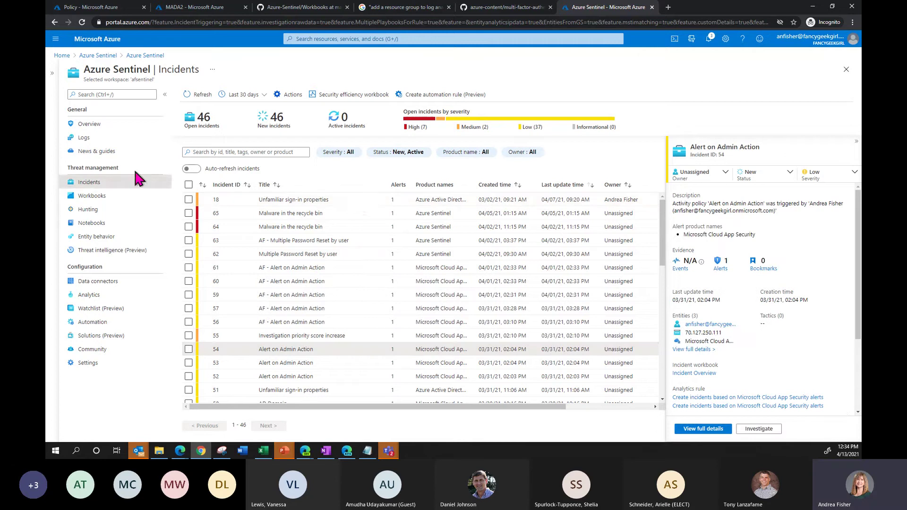
click(119, 197)
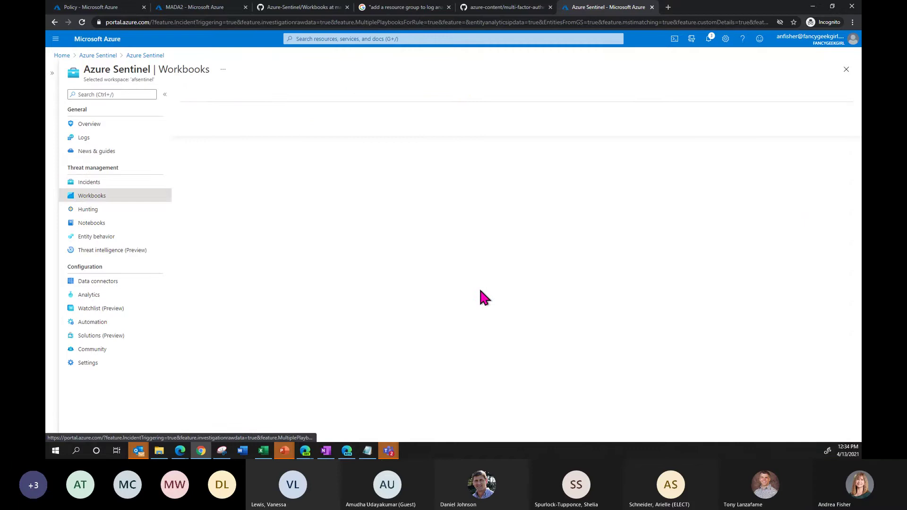
- Search templates for 'inv' and open the saved Investigation Insights workbook
click(279, 173)
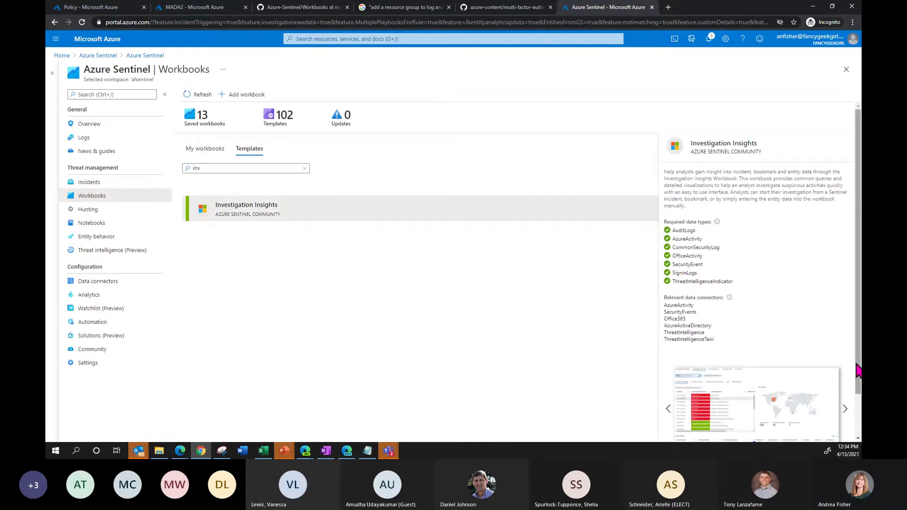
drag(857, 370, 857, 418)
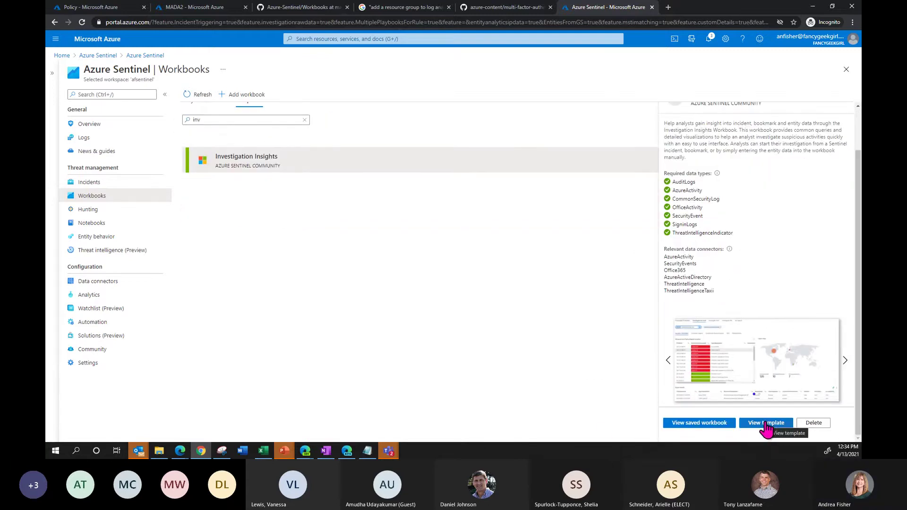
click(723, 428)
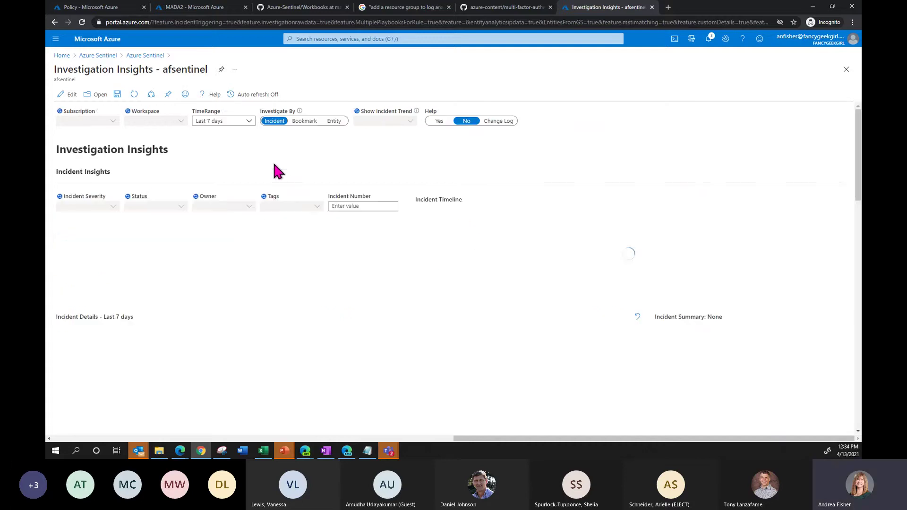
- Set the workbook's TimeRange to Last 30 days and select incident 54
click(263, 125)
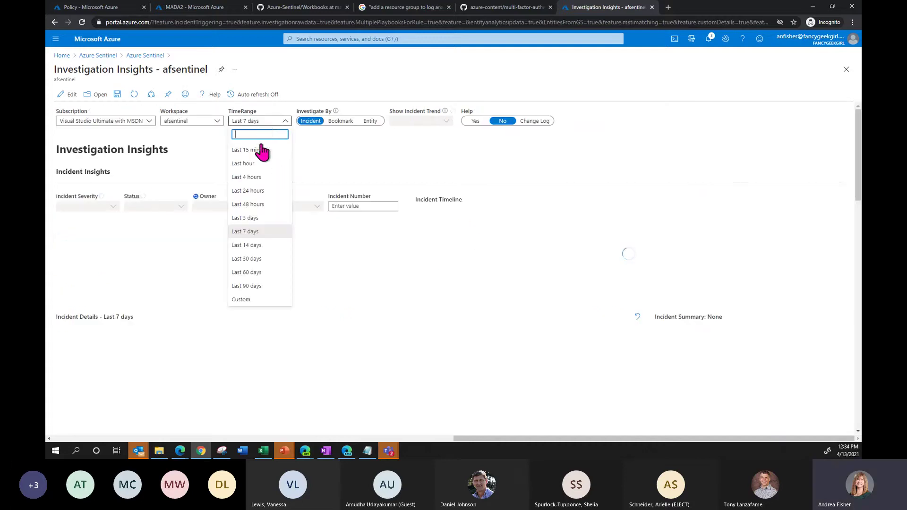
click(268, 262)
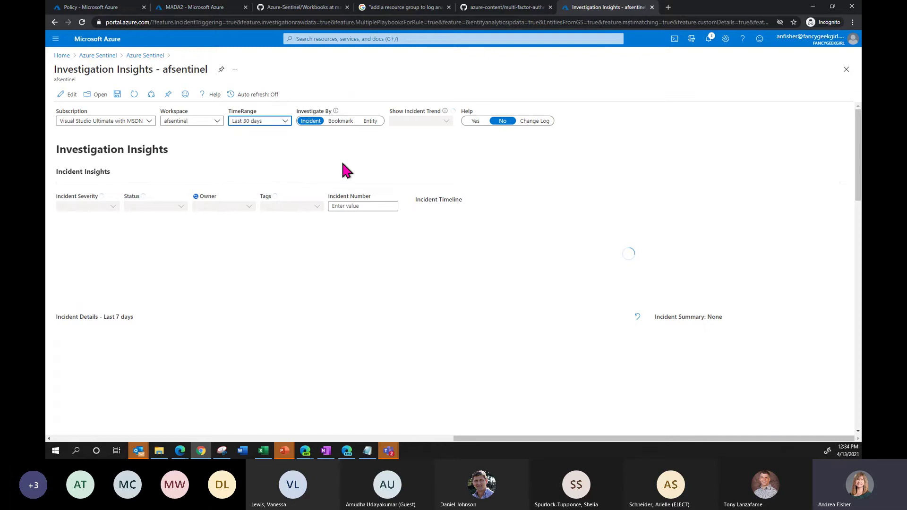
click(344, 206)
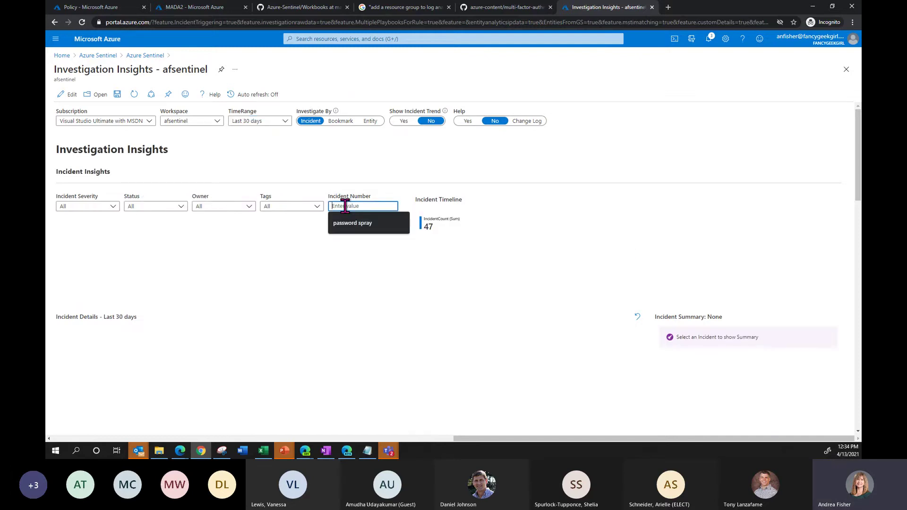
text(54)
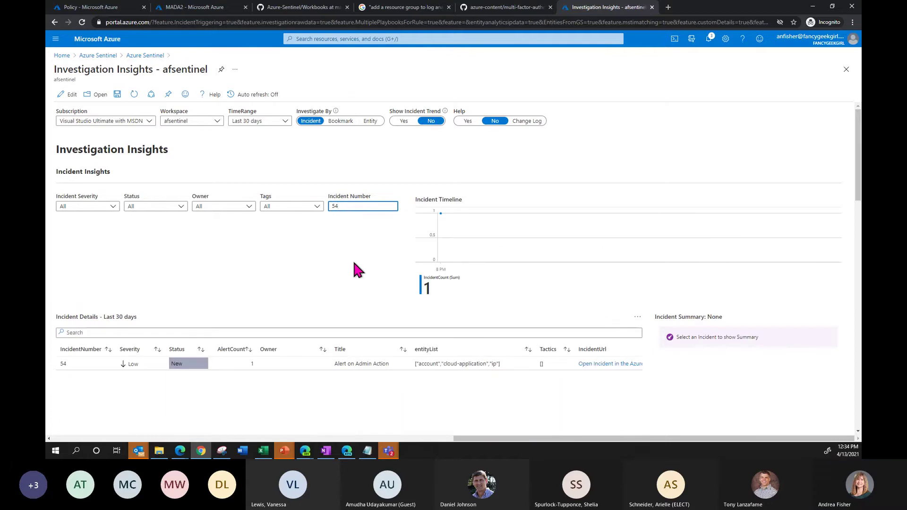
scroll(319, 285, down, 2)
click(305, 280)
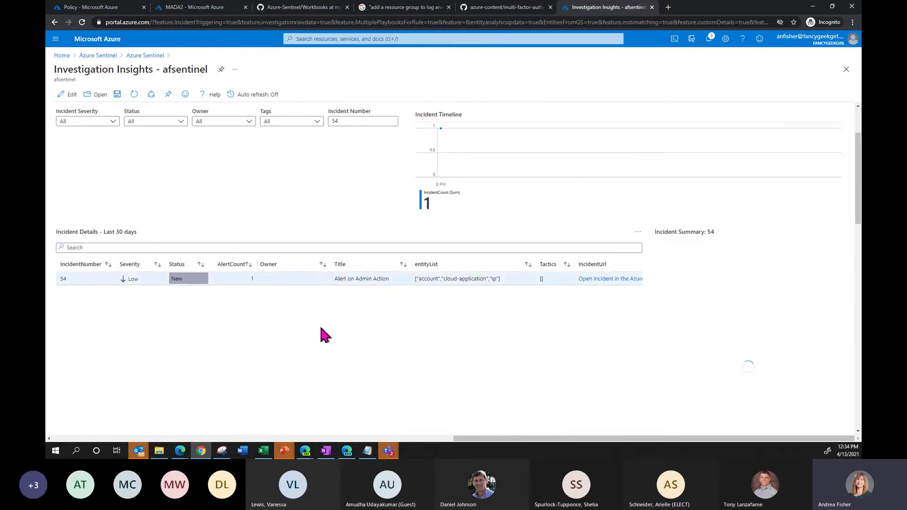
- Load the Alert on Admin Action alert's entities and pick the account entity
scroll(324, 333, down, 5)
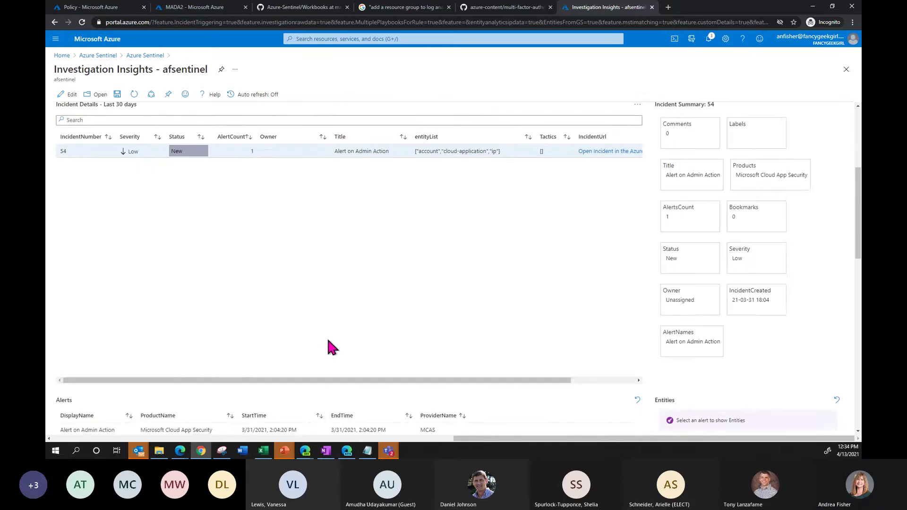
click(332, 345)
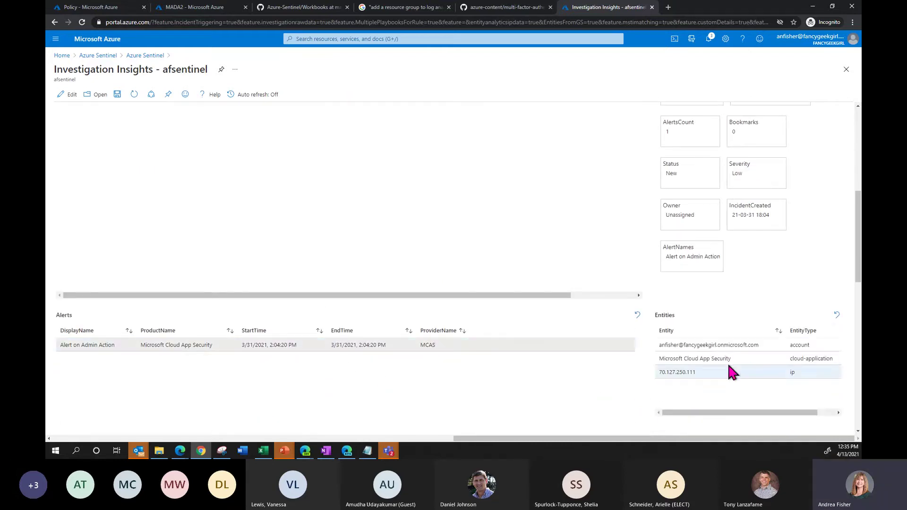
click(731, 373)
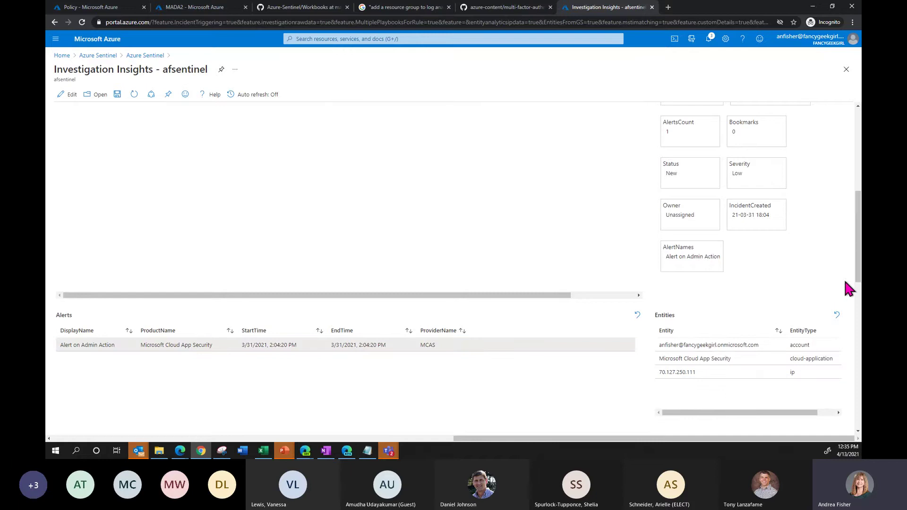
click(699, 359)
click(718, 345)
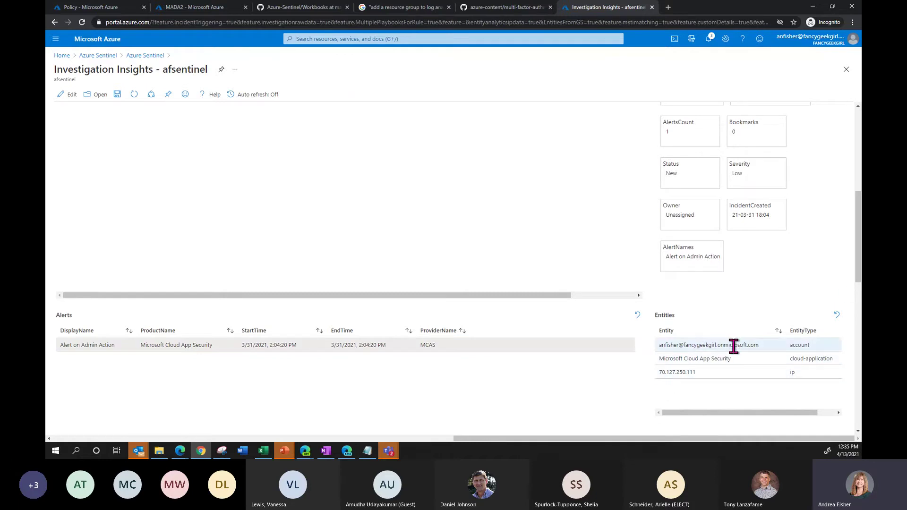
drag(858, 279, 858, 335)
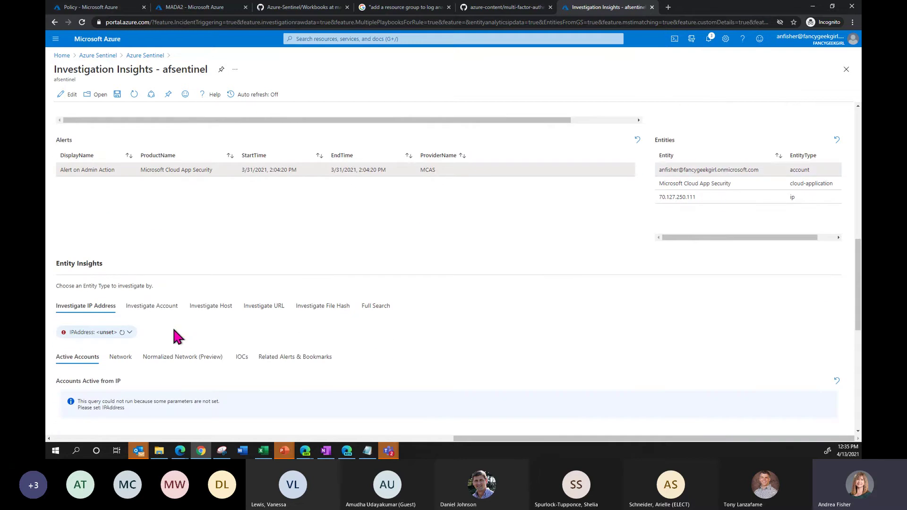
- Investigate the account and select the first Location Anomalies row
click(156, 310)
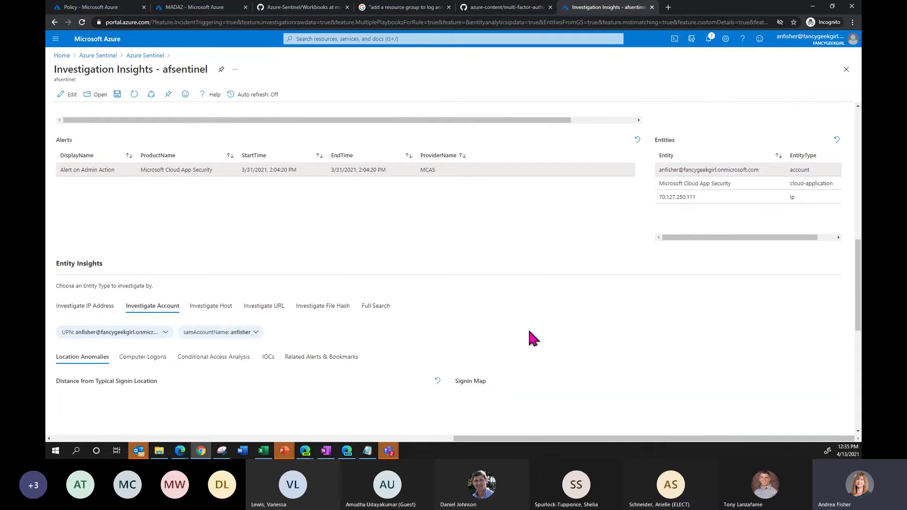
scroll(529, 331, down, 1)
scroll(555, 301, down, 3)
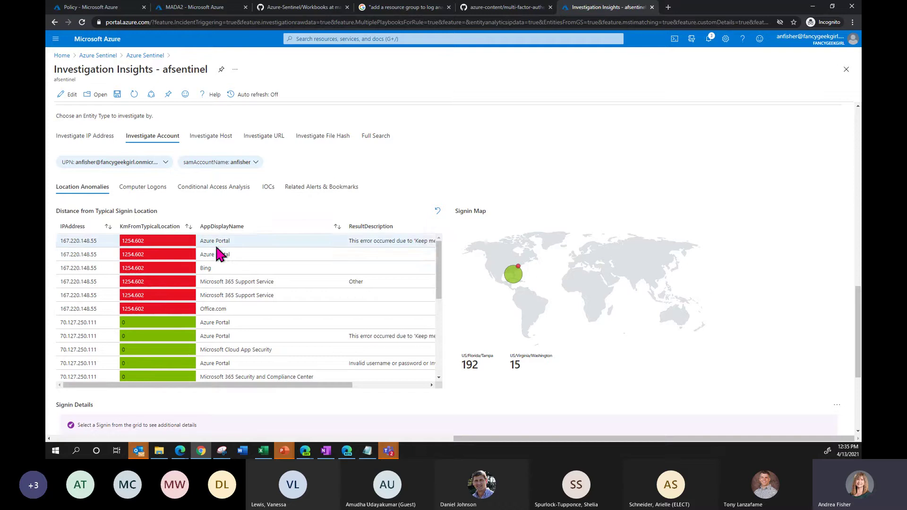
click(256, 238)
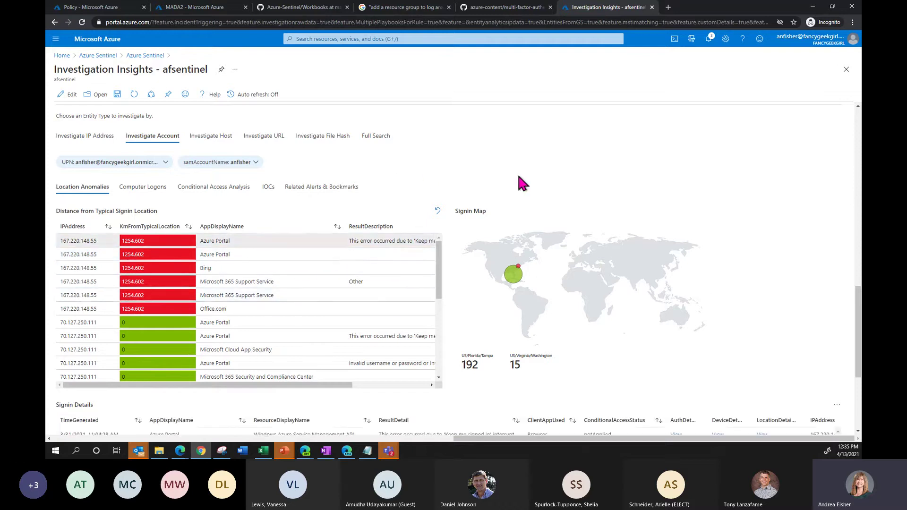
scroll(519, 177, down, 3)
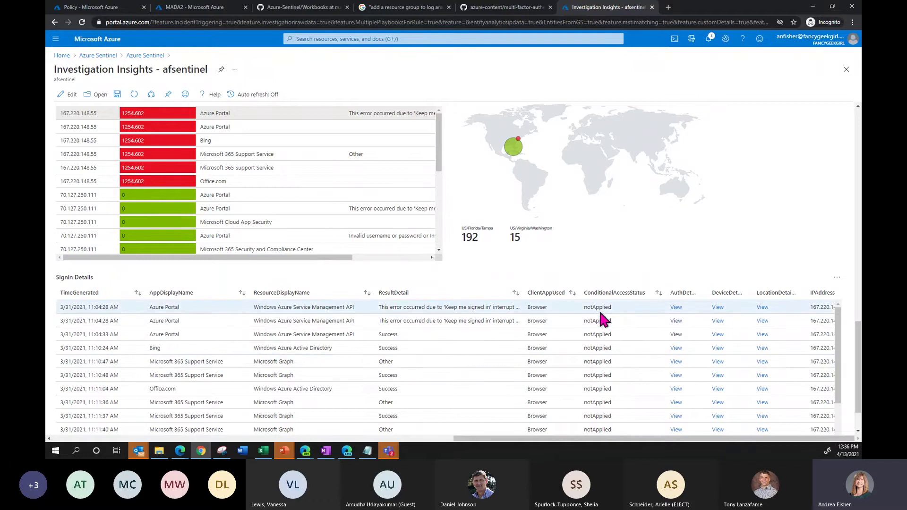
- Inspect the first sign-in's AuthDetails, DeviceDetails (IE 11.0) and LocationDetails
click(676, 311)
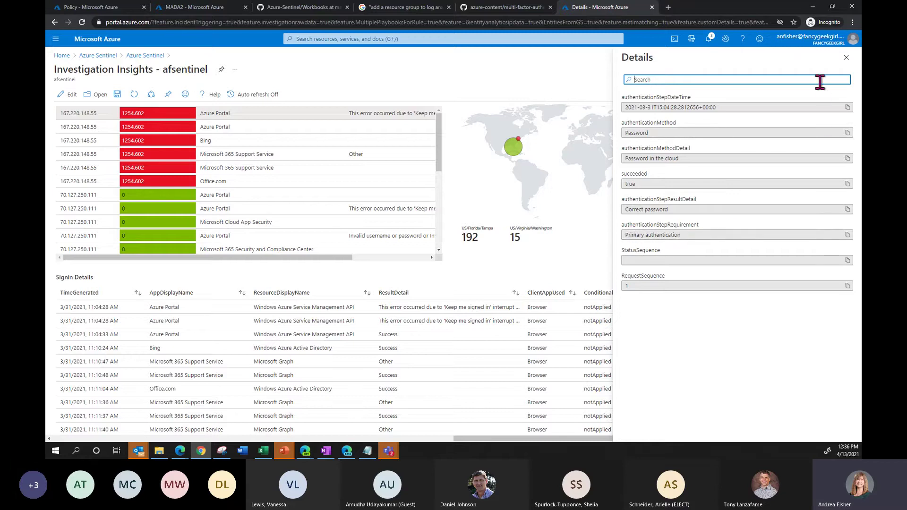
click(846, 57)
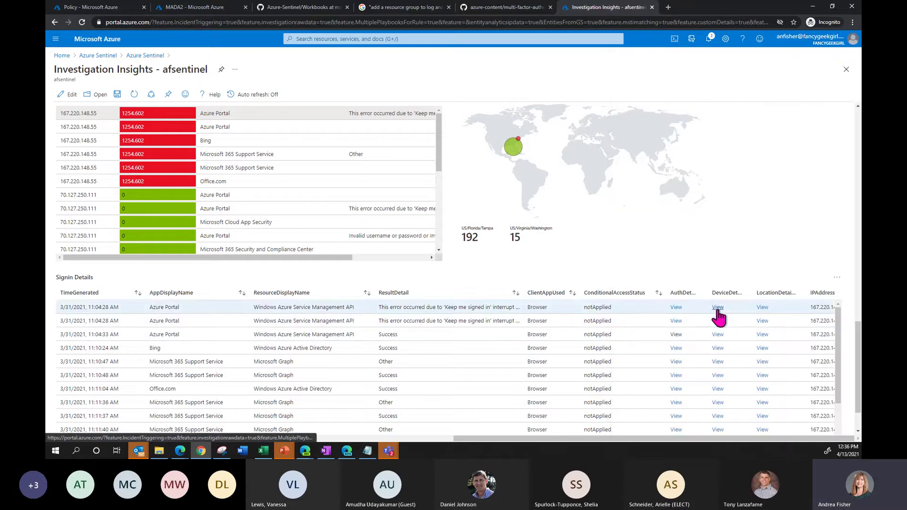
click(717, 310)
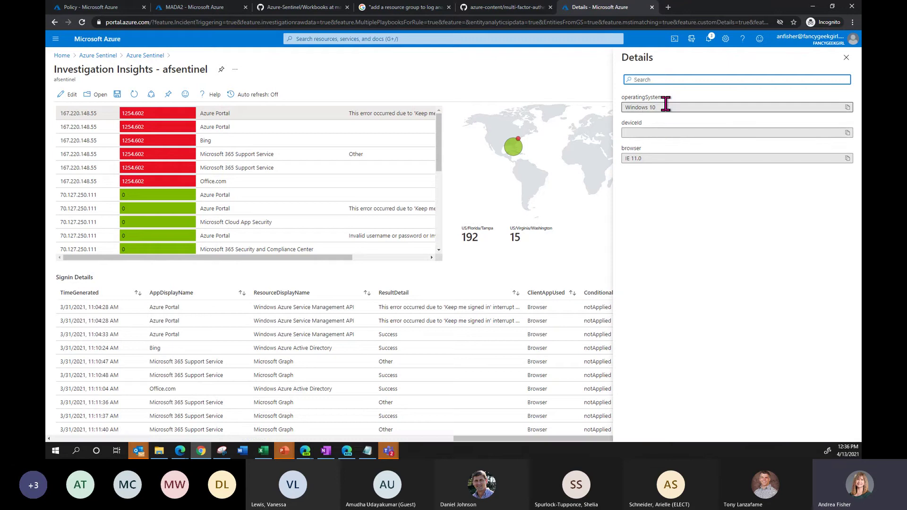
drag(645, 161, 617, 158)
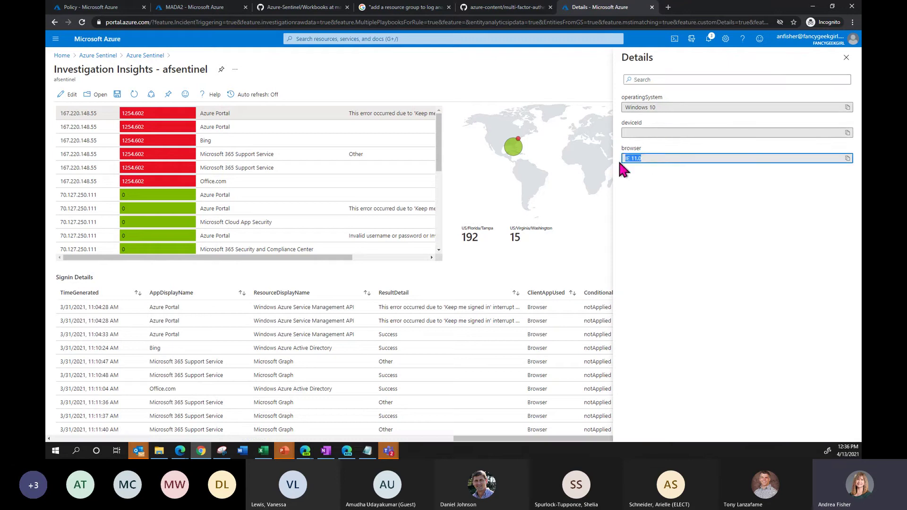
click(846, 58)
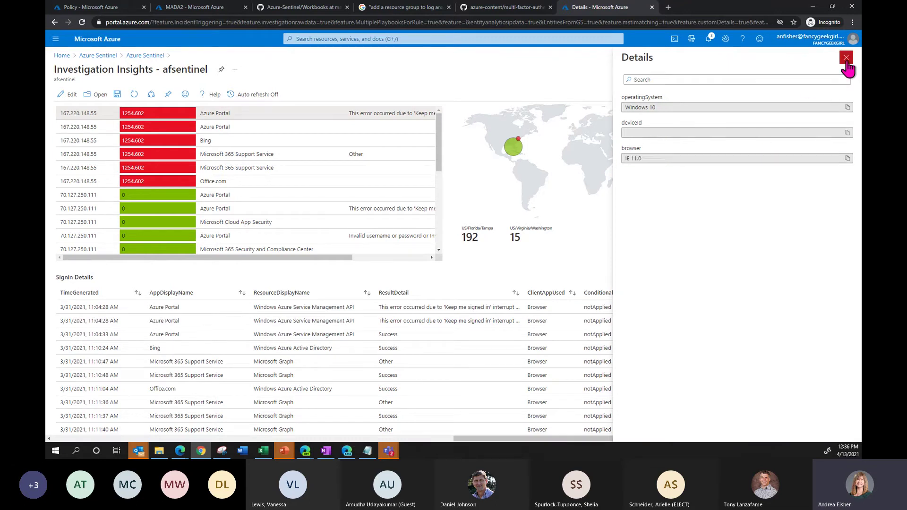
click(761, 308)
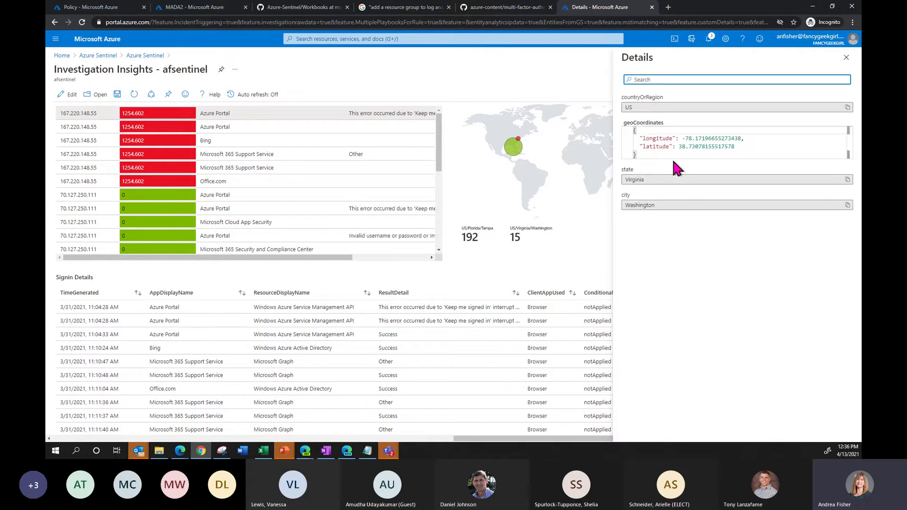
click(846, 58)
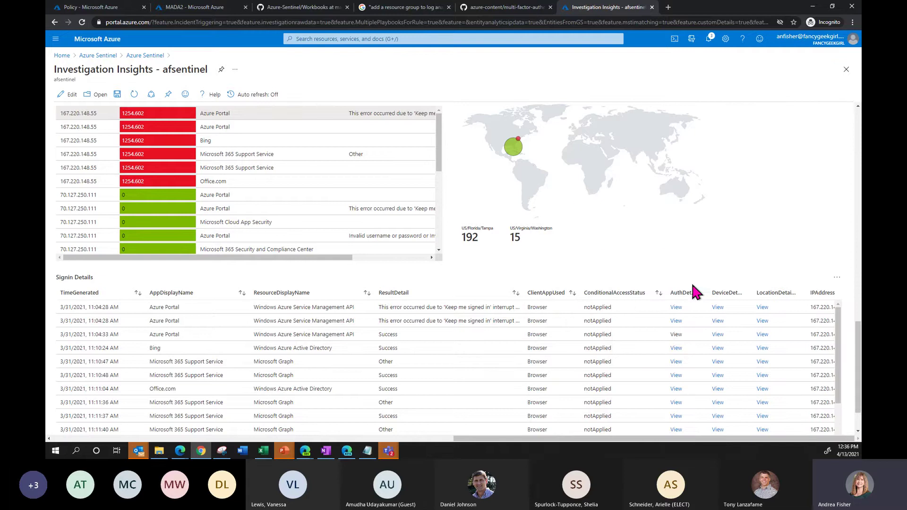
scroll(682, 301, up, 2)
- Show the account's Conditional Access Analysis with its AAD sign-ins from Tampa
click(144, 150)
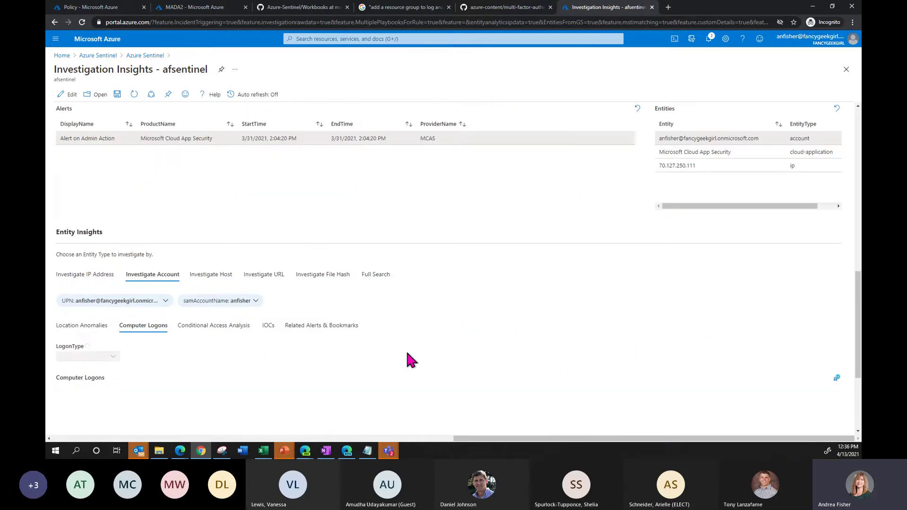
scroll(439, 344, down, 2)
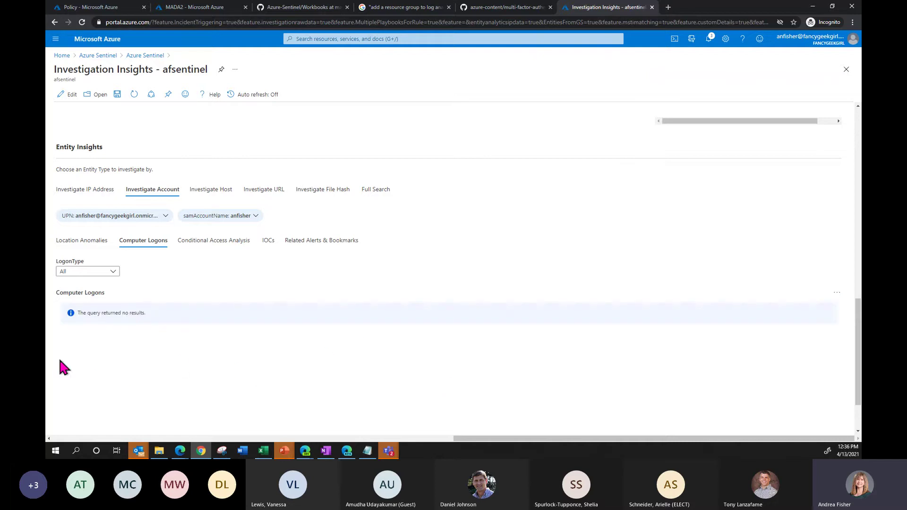
click(213, 241)
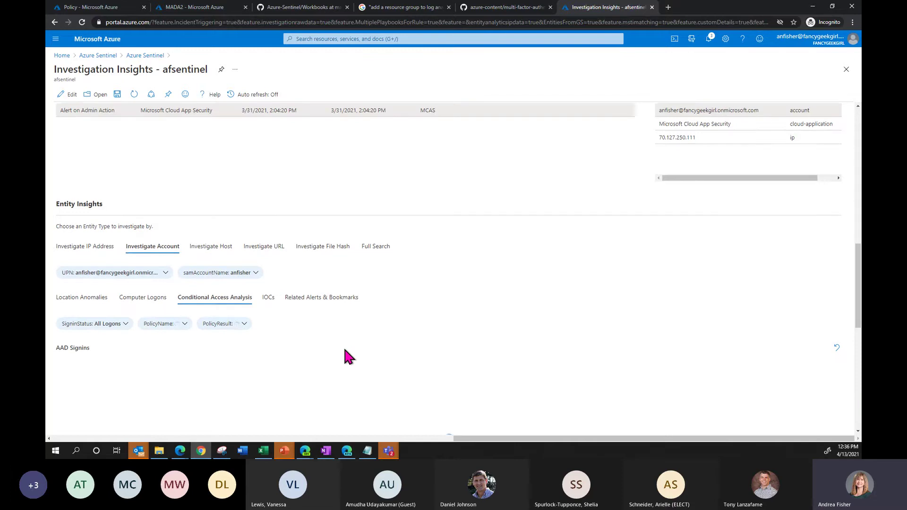
scroll(345, 357, down, 2)
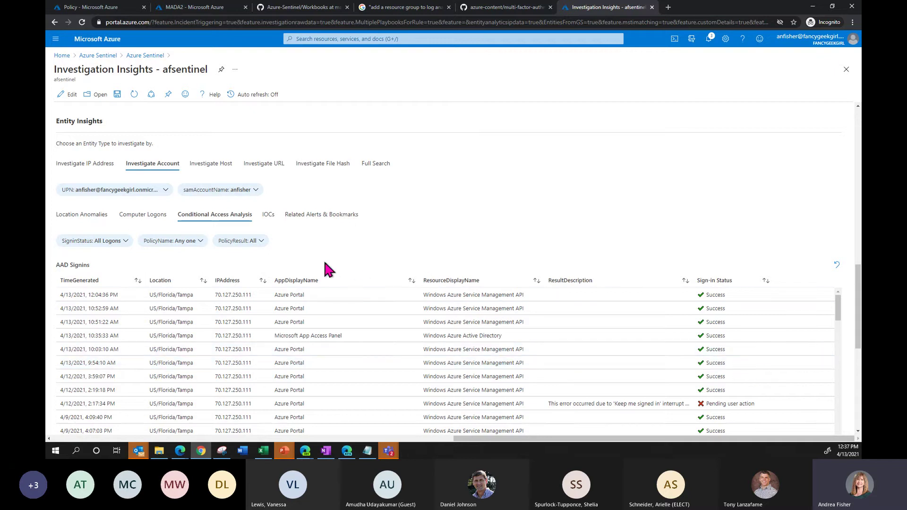
- Review the account's IOCs tables, then select the 70.127.250.111 IP entity
click(268, 215)
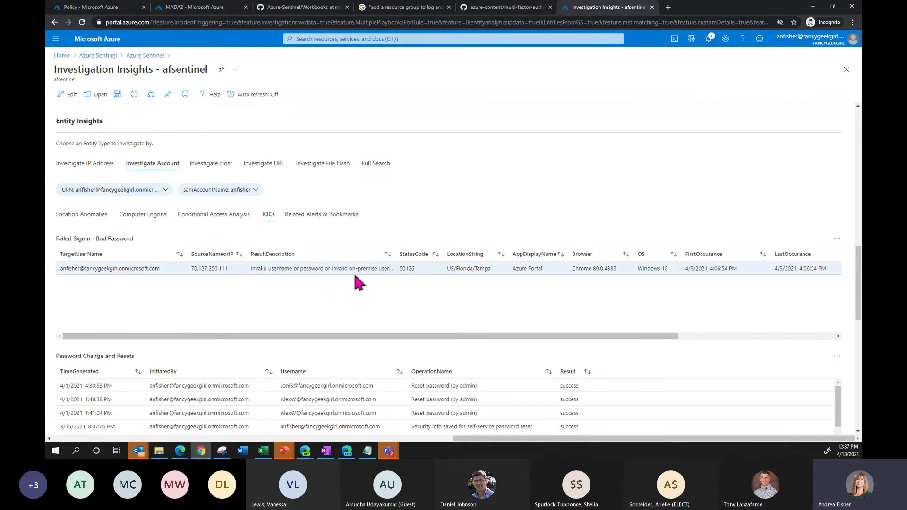
scroll(356, 286, down, 1)
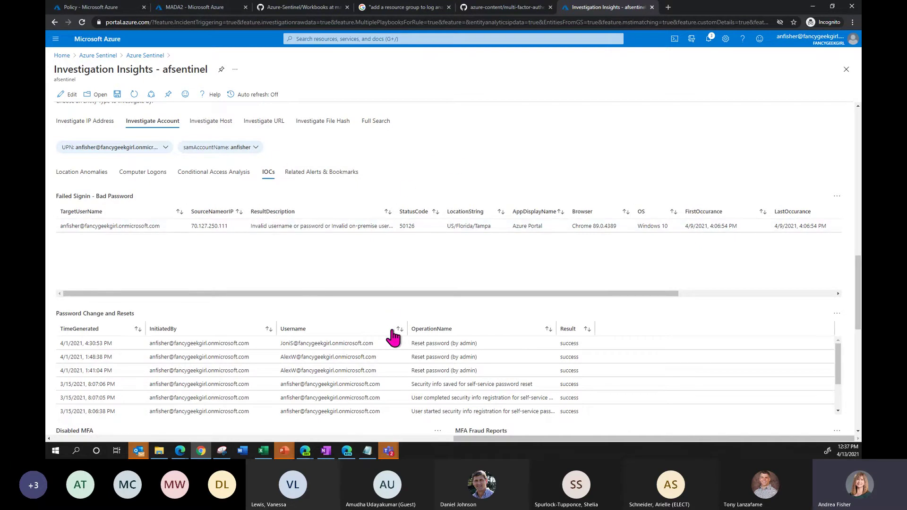
scroll(393, 336, up, 3)
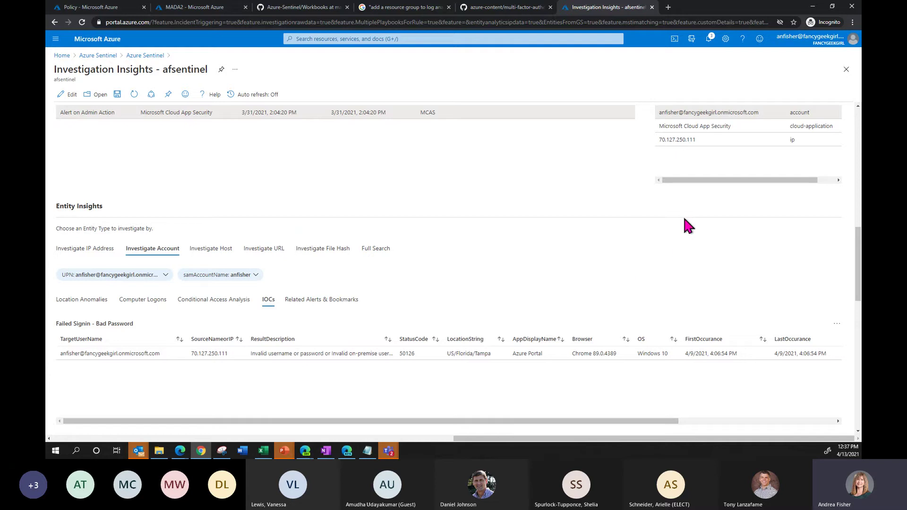
click(690, 139)
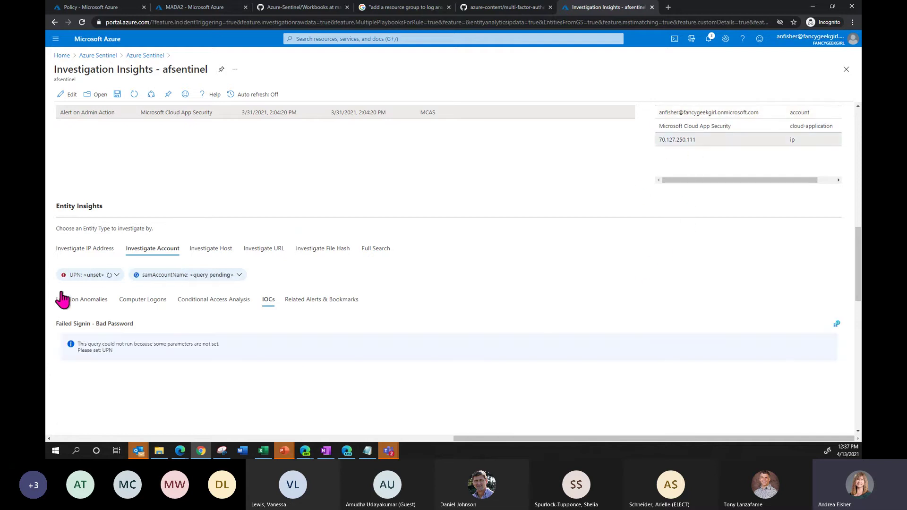
click(99, 250)
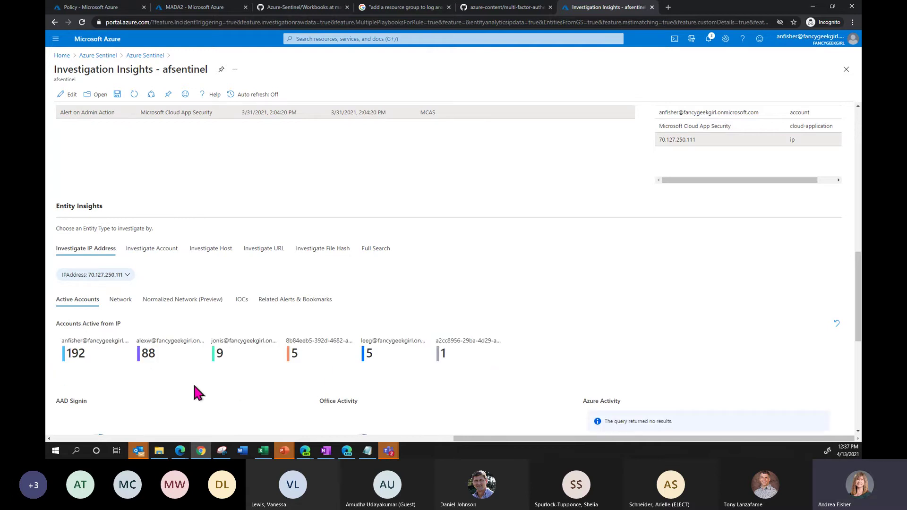
scroll(196, 389, down, 2)
scroll(196, 391, down, 1)
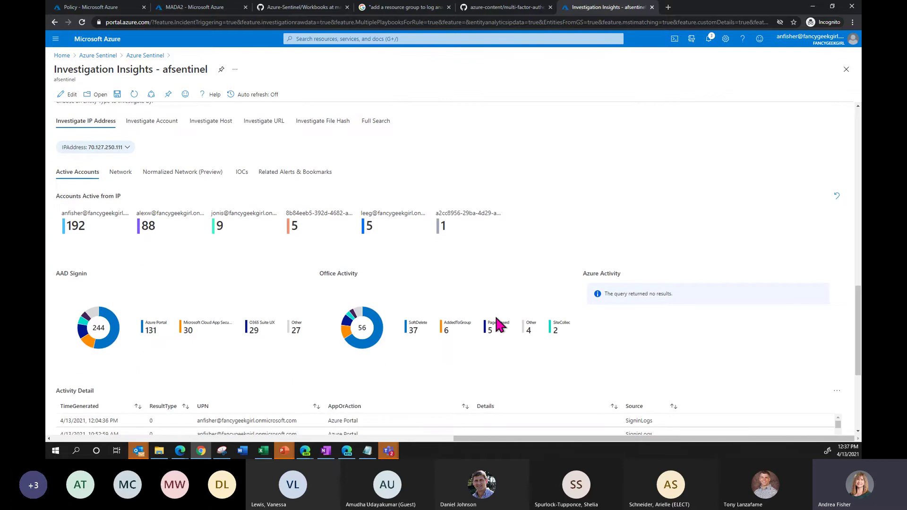
scroll(248, 359, down, 2)
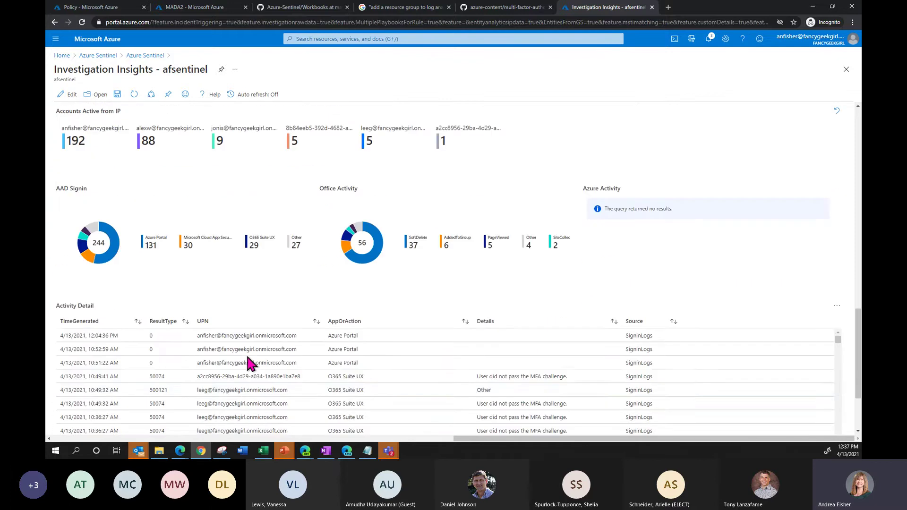
scroll(255, 390, down, 2)
scroll(255, 391, down, 1)
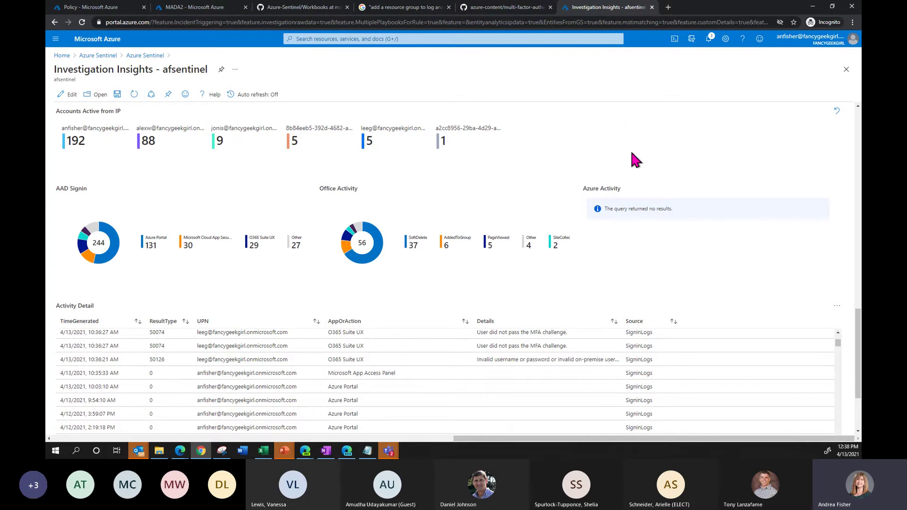
scroll(633, 156, up, 4)
scroll(635, 159, up, 5)
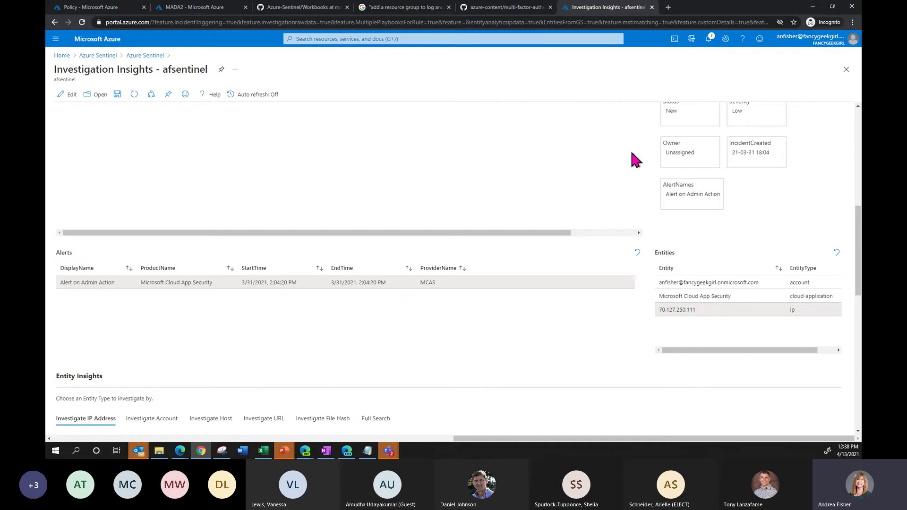
scroll(635, 159, up, 1)
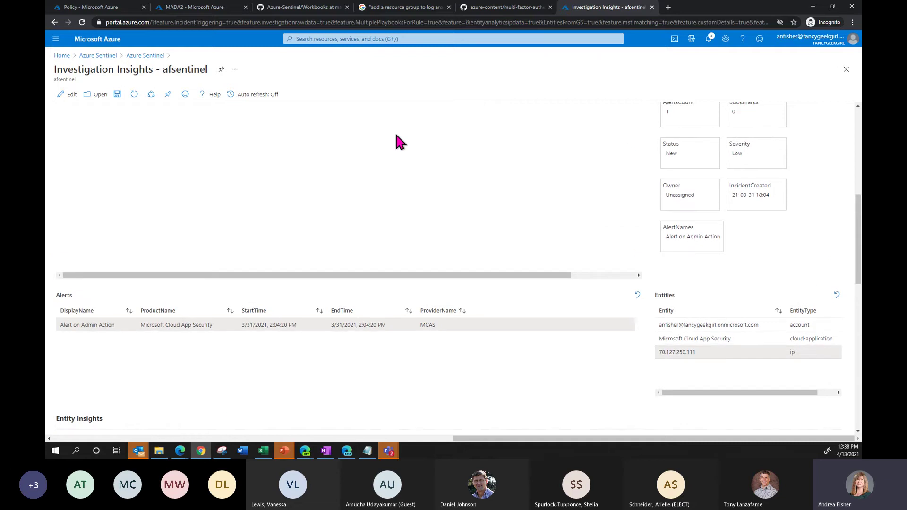
- Close the Investigation Insights workbook in both tenants' browser windows
click(846, 70)
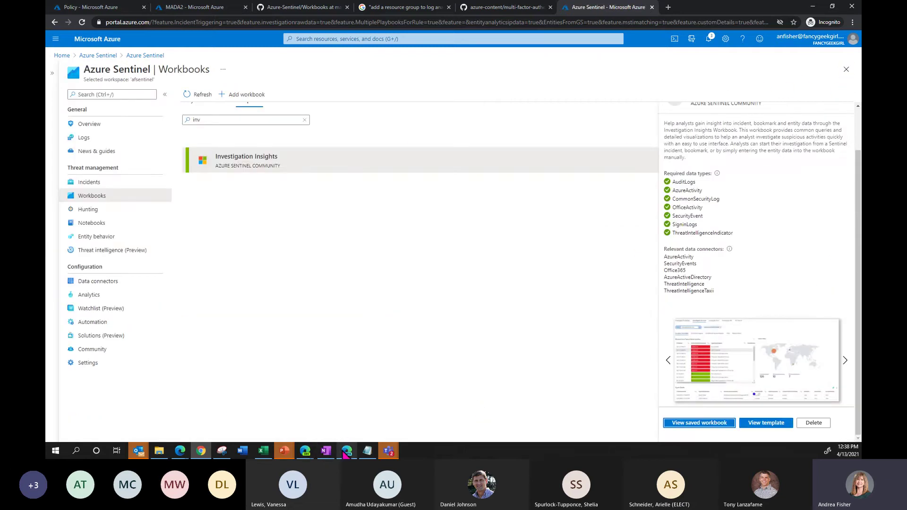
click(348, 414)
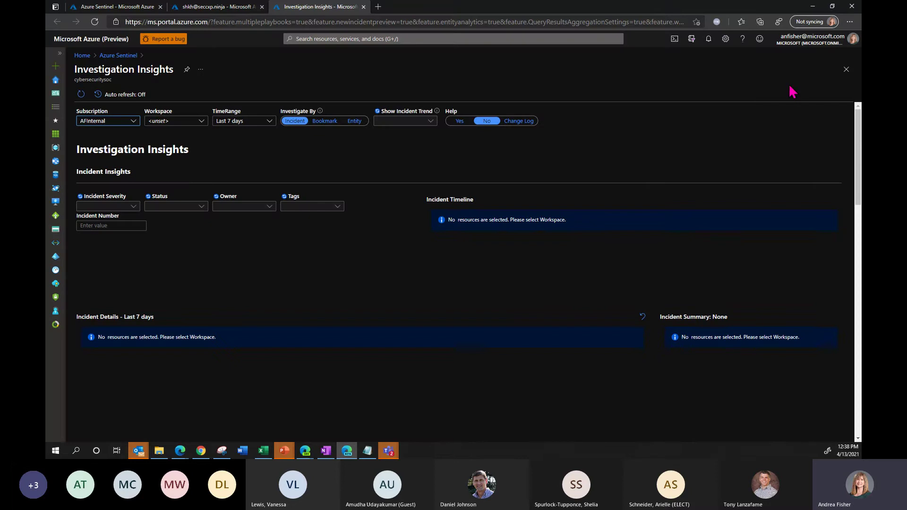
click(841, 76)
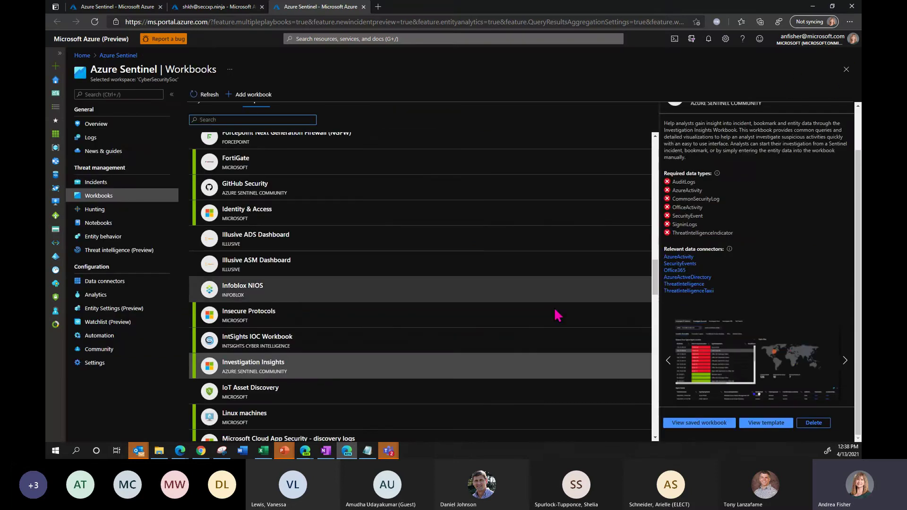
- Open the saved Azure AD Sign-in logs workbook from the Workbooks gallery
drag(654, 279, 648, 184)
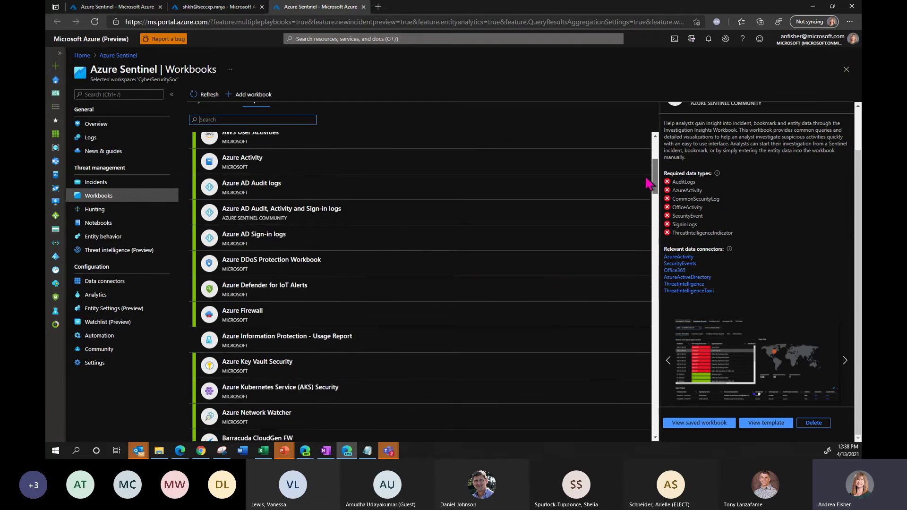
click(364, 244)
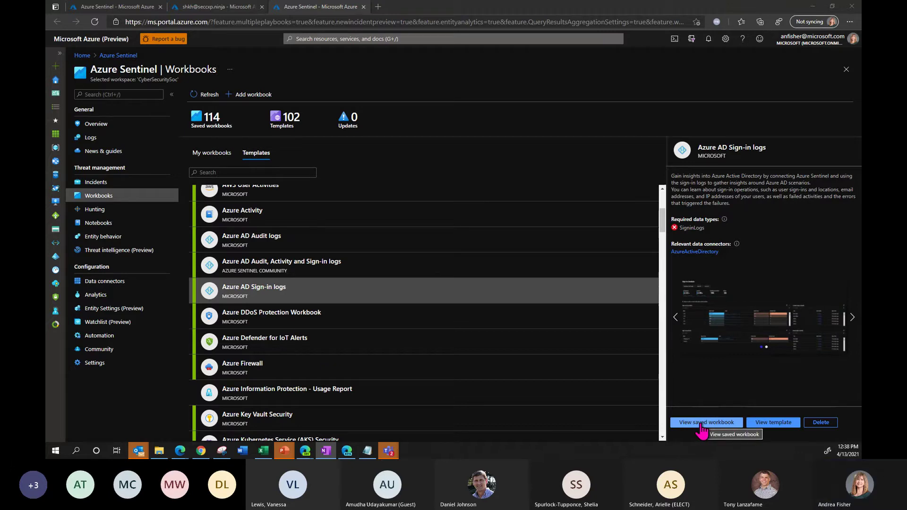
click(702, 424)
- Dismiss the missing data warning and drill Sign-ins by Location into RU's 1.674K sign-ins
click(541, 403)
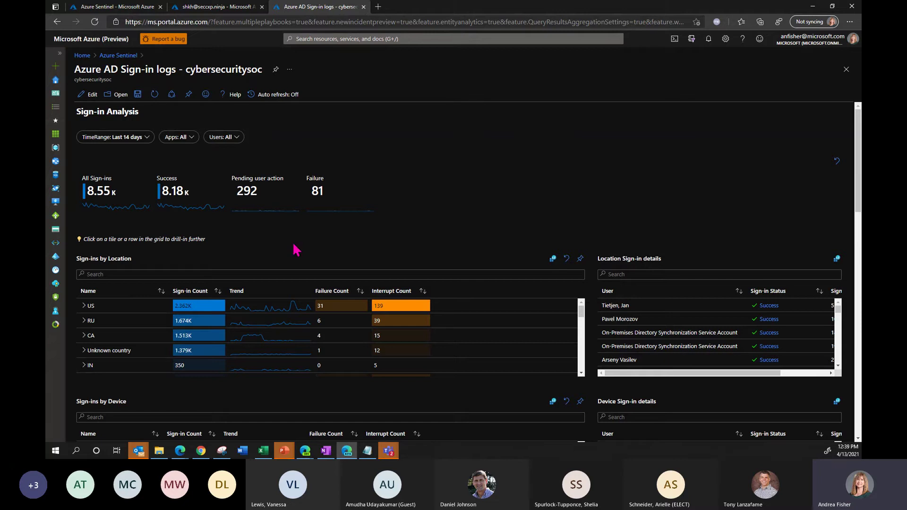
scroll(316, 246, down, 1)
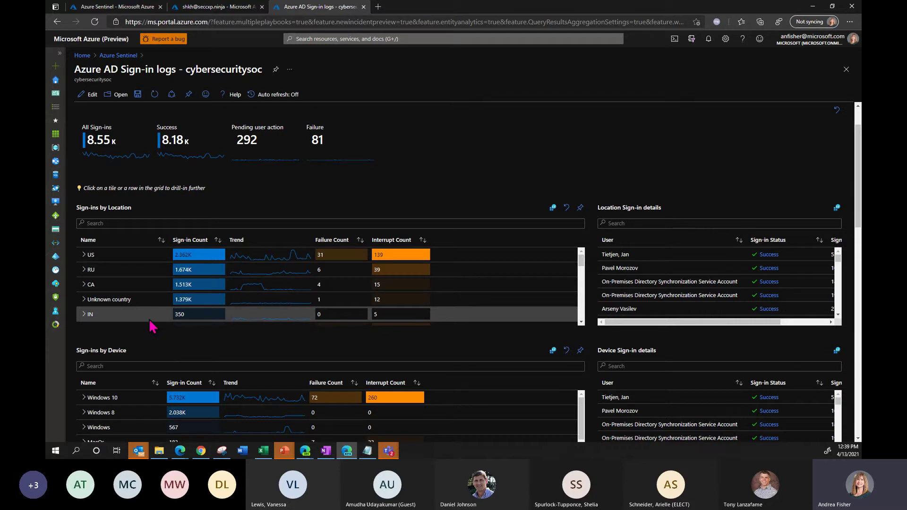
click(134, 273)
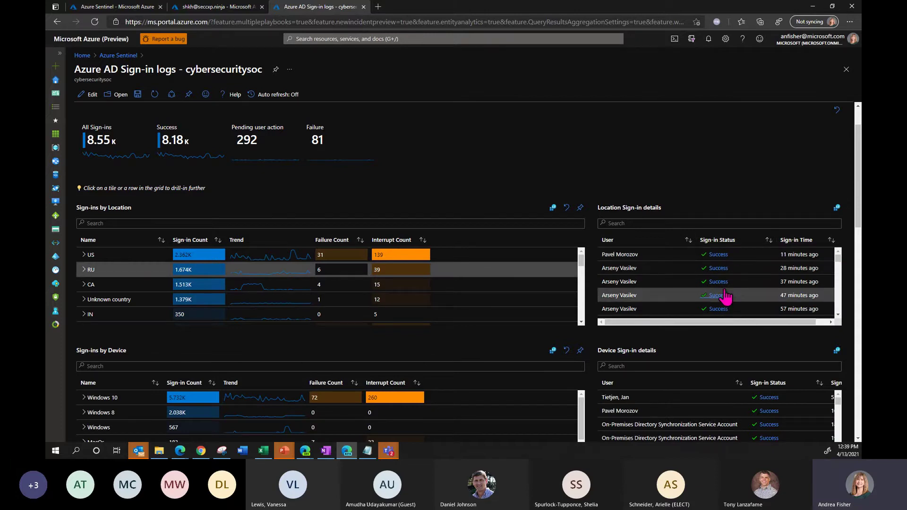
- Inspect the service account's RU sign-in that is pending user action
drag(838, 260, 837, 270)
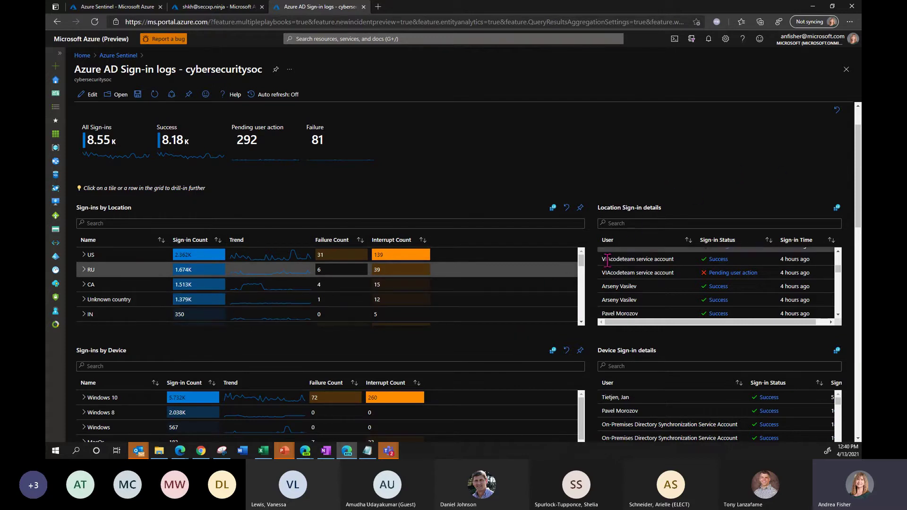
click(793, 272)
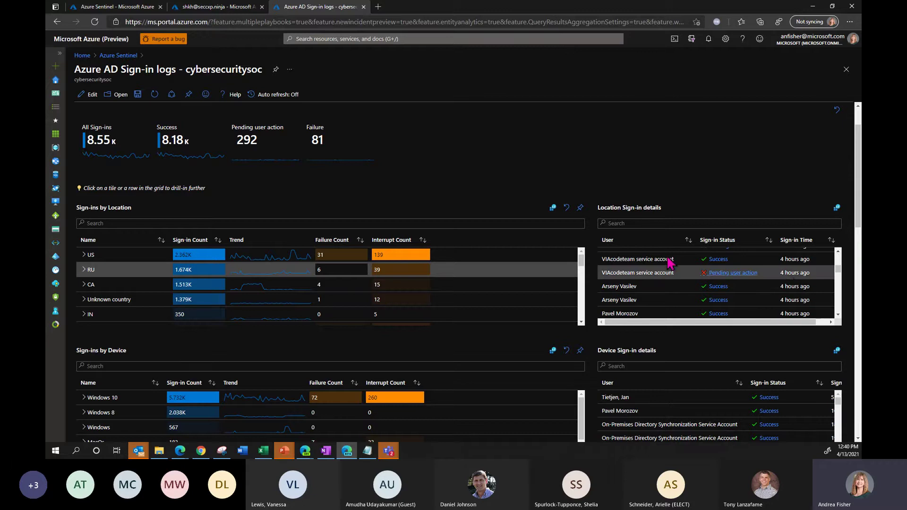
scroll(566, 175, down, 1)
scroll(567, 173, down, 2)
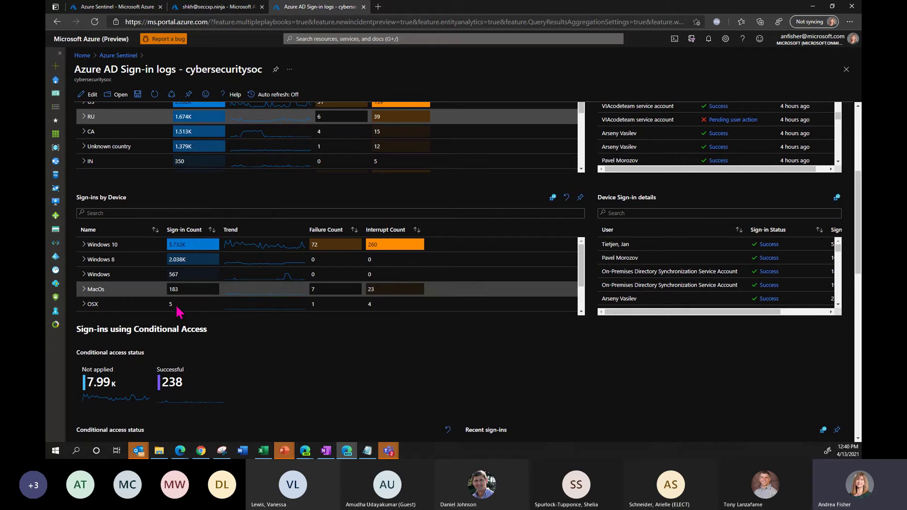
- Drill Sign-ins by Device down to Windows 8's 2.038K sign-ins
drag(580, 286, 583, 310)
scroll(590, 293, up, 1)
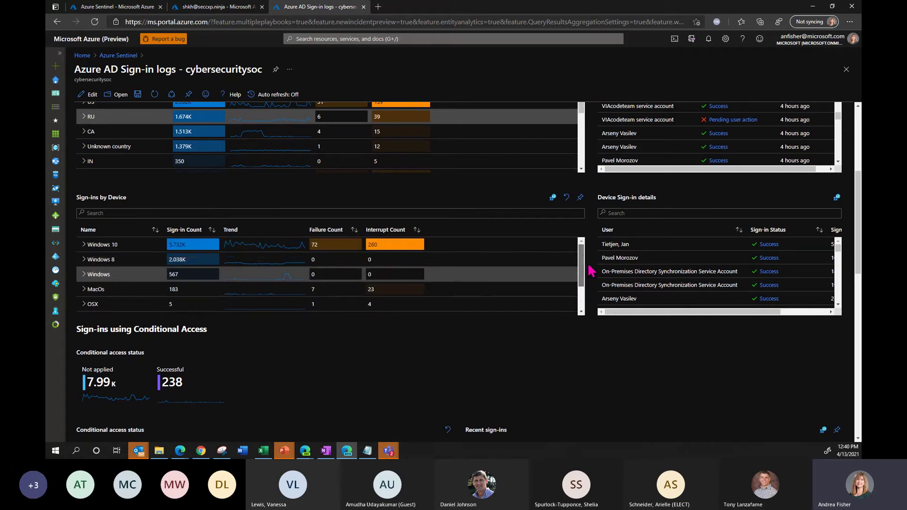
click(127, 263)
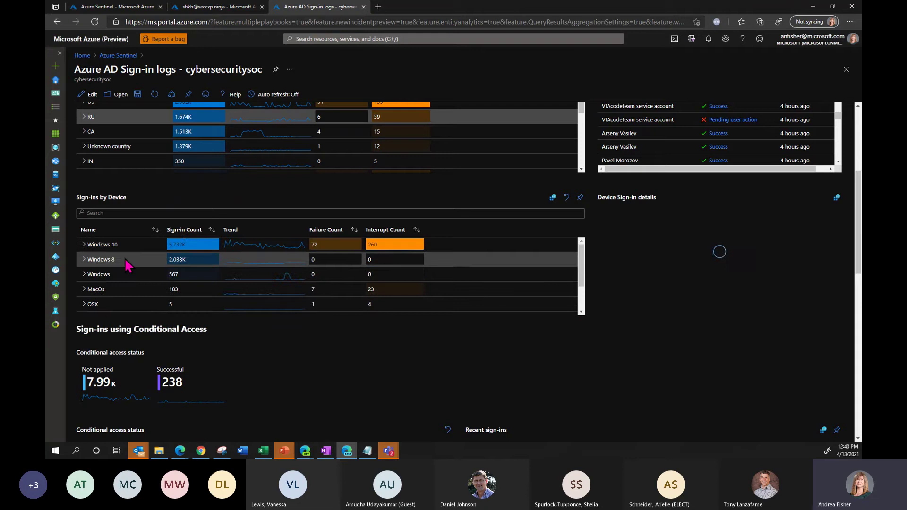
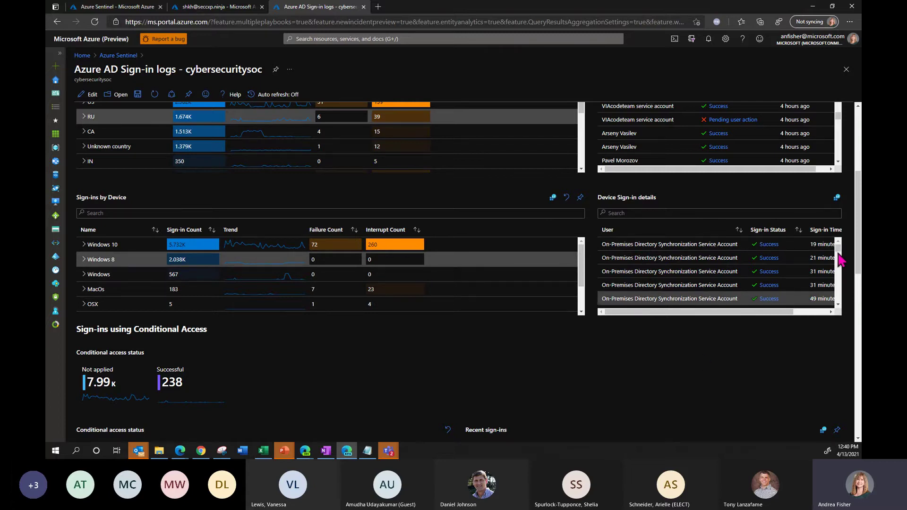
- Scroll to the Summary of top errors table and widen its Reason column to show full reasons
scroll(839, 261, down, 3)
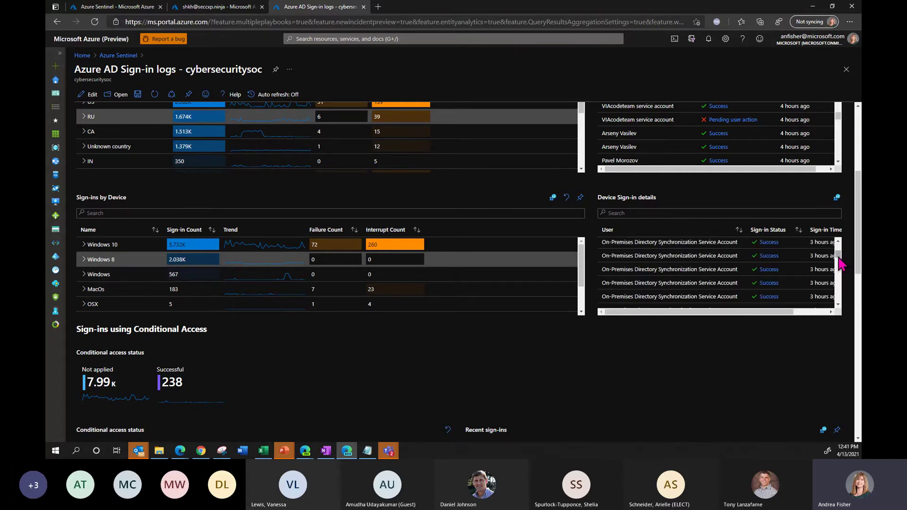
scroll(838, 261, down, 3)
drag(839, 264, 839, 283)
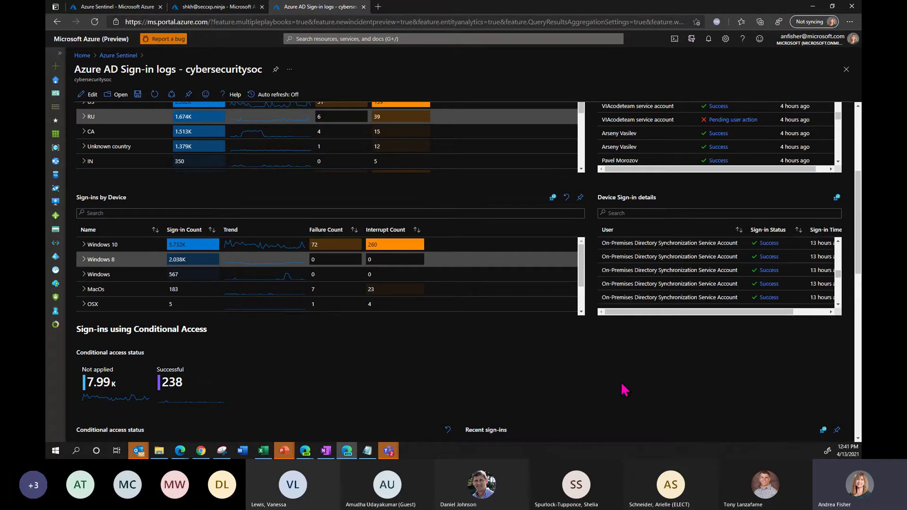
scroll(620, 387, down, 2)
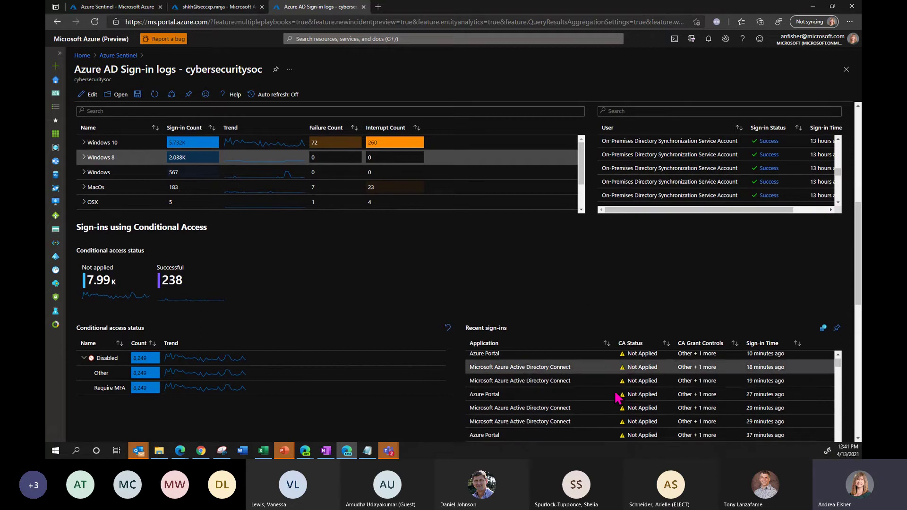
scroll(371, 271, down, 3)
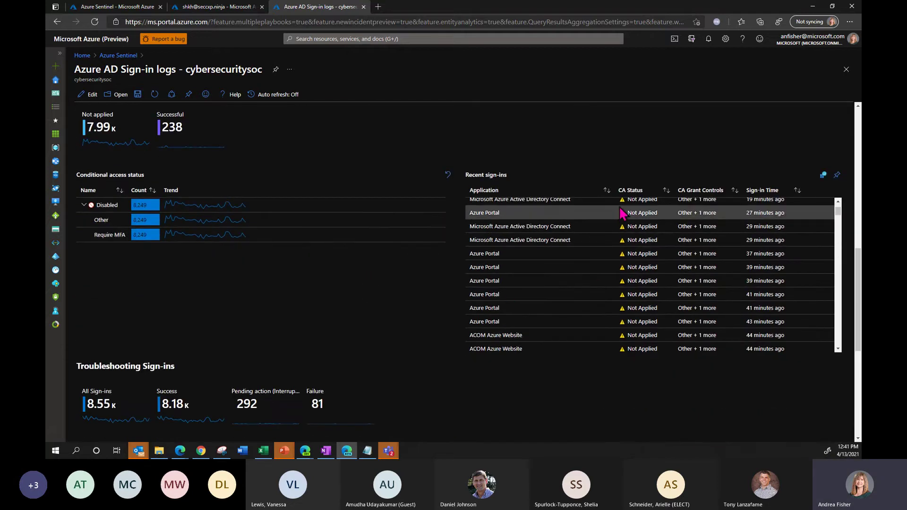
scroll(269, 308, down, 4)
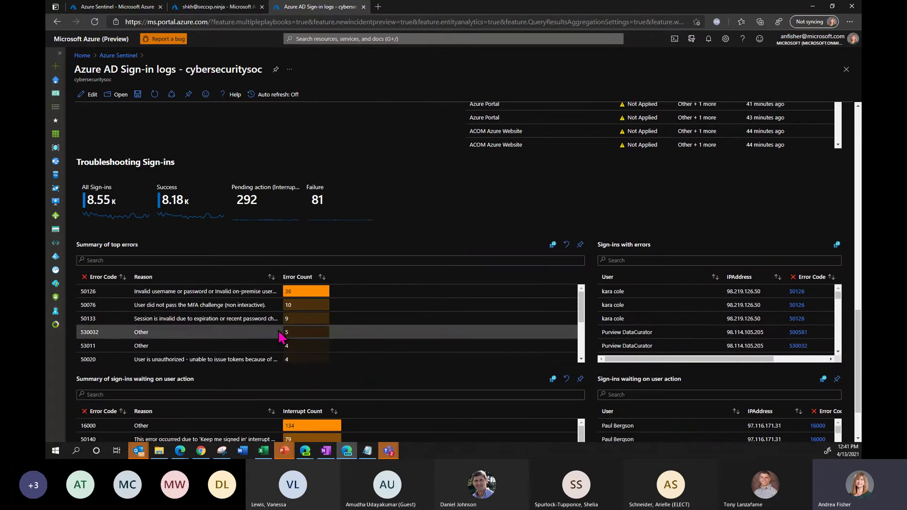
scroll(409, 257, down, 1)
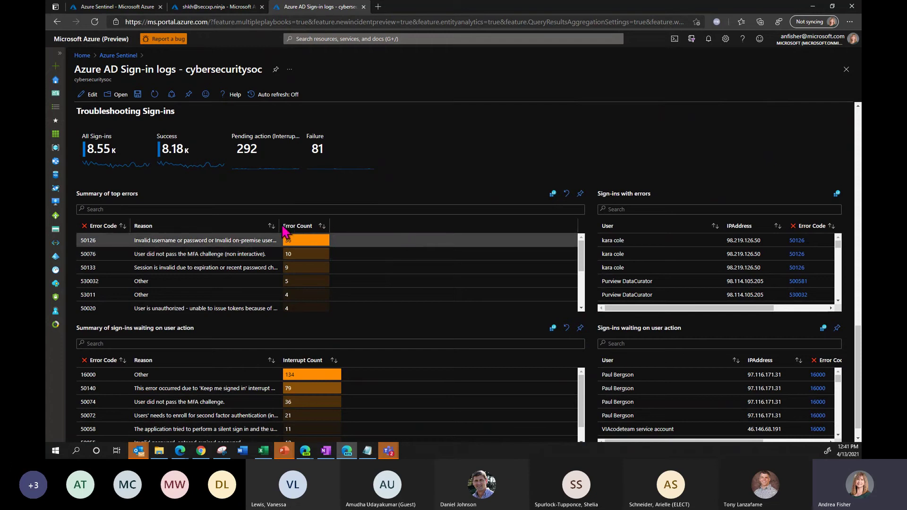
drag(279, 226, 398, 229)
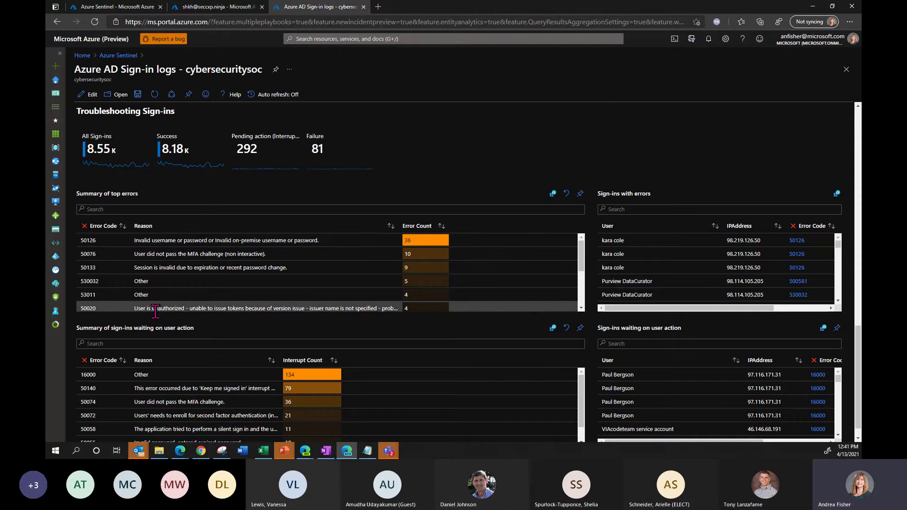
- Filter Sign-ins with errors to error 50020, then return to the top of the workbook
click(281, 312)
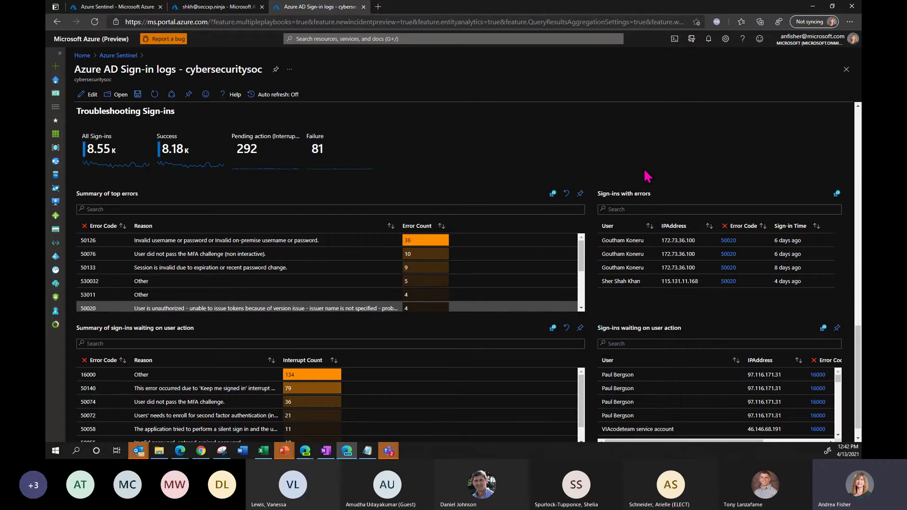
scroll(643, 165, down, 1)
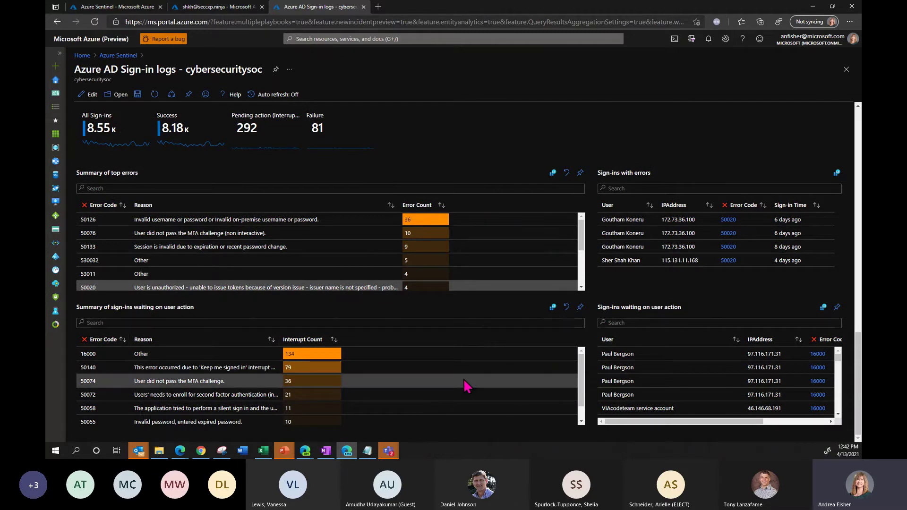
scroll(464, 380, down, 1)
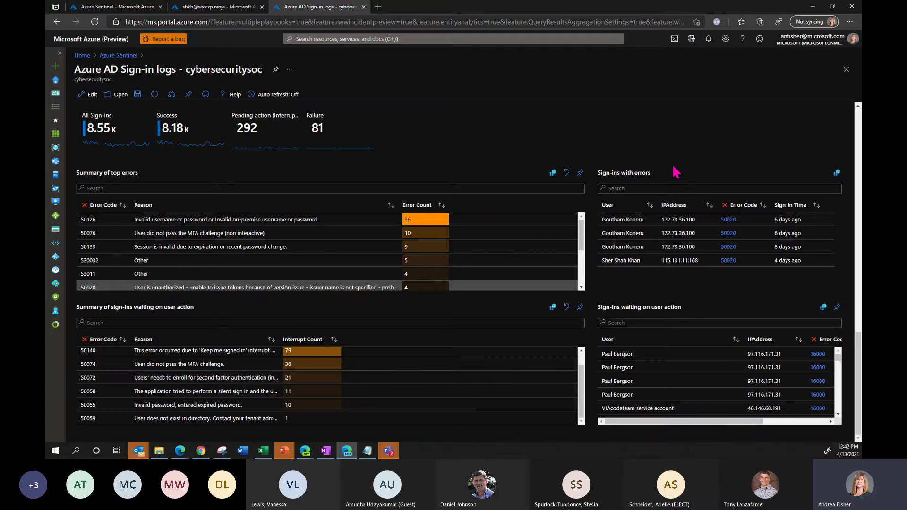
drag(858, 396, 759, 70)
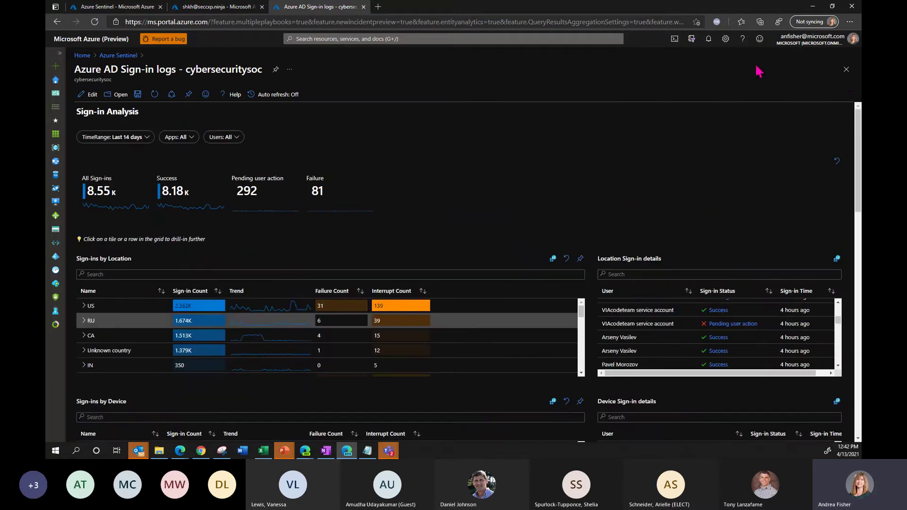
- Close the Azure AD Sign-in logs workbook and select the Insecure Protocols template in the Templates list
click(846, 69)
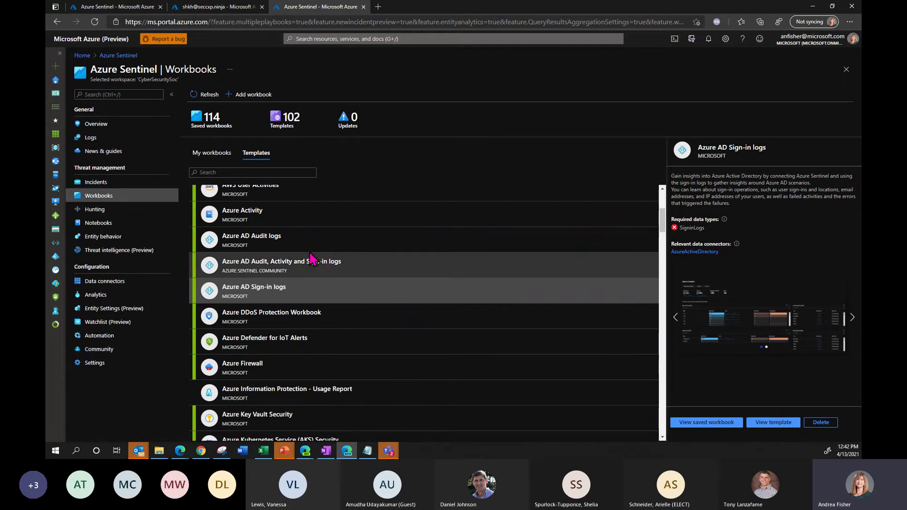
scroll(305, 284, up, 3)
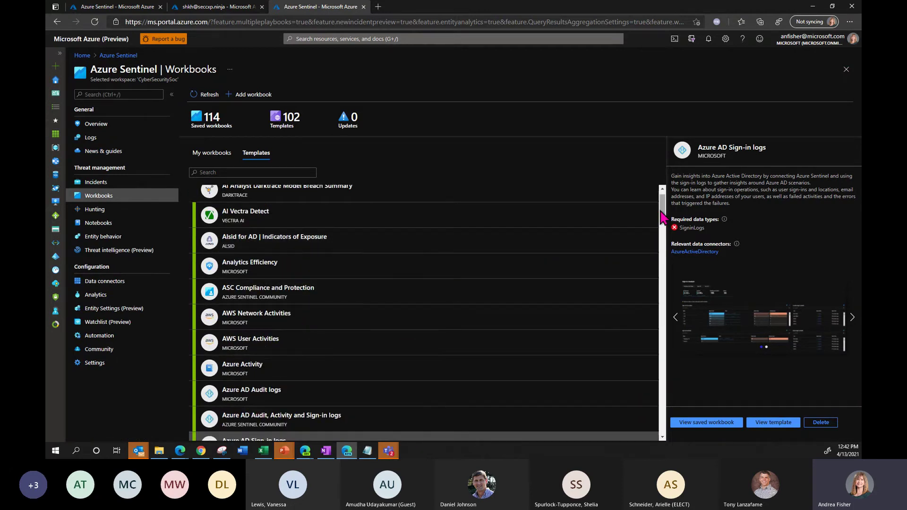
drag(663, 217, 664, 316)
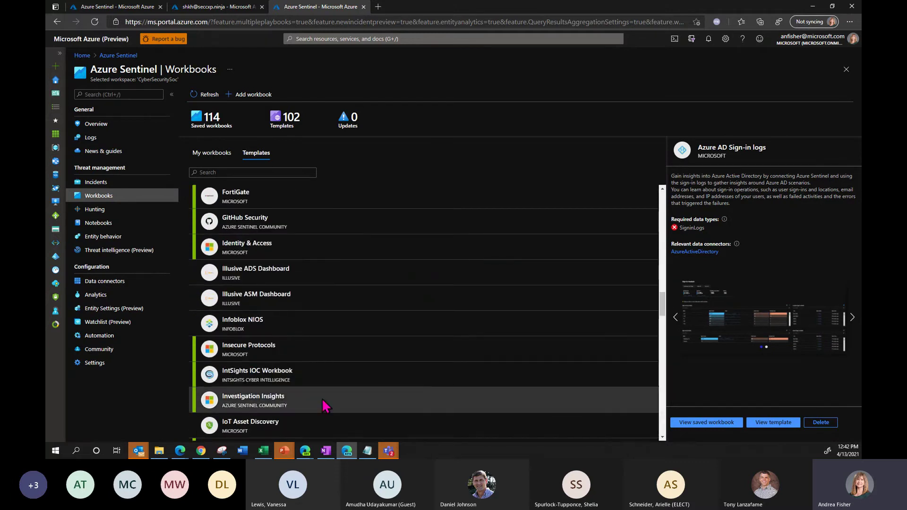
click(313, 361)
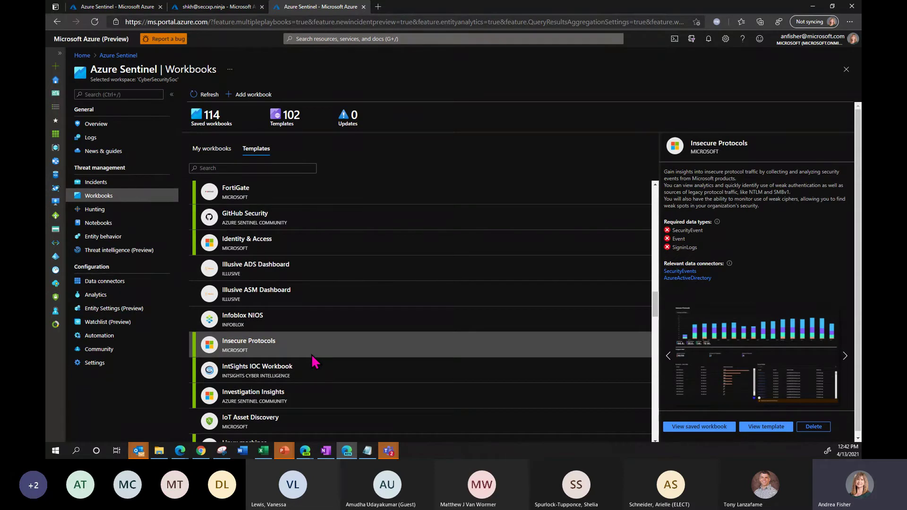
- Open the saved Insecure Protocols workbook on its AAD Legacy Auth tab with subscription AFInternal
click(677, 430)
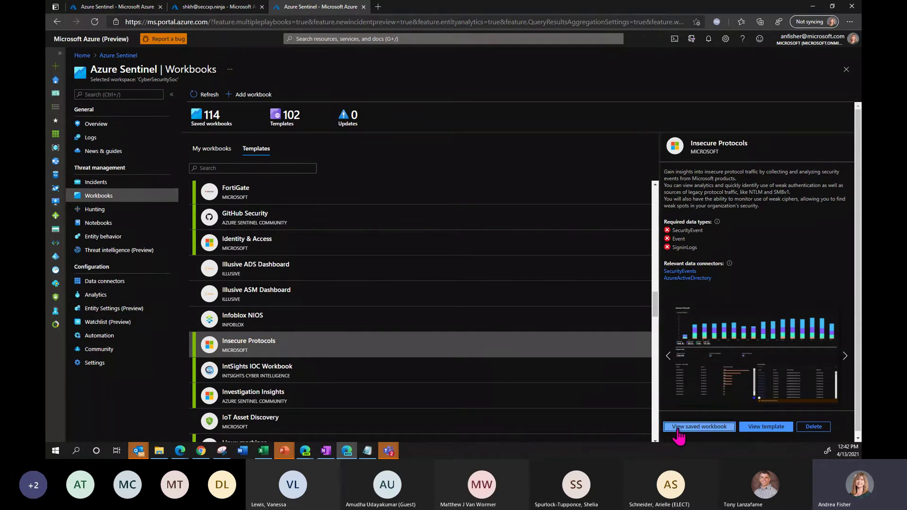
click(535, 412)
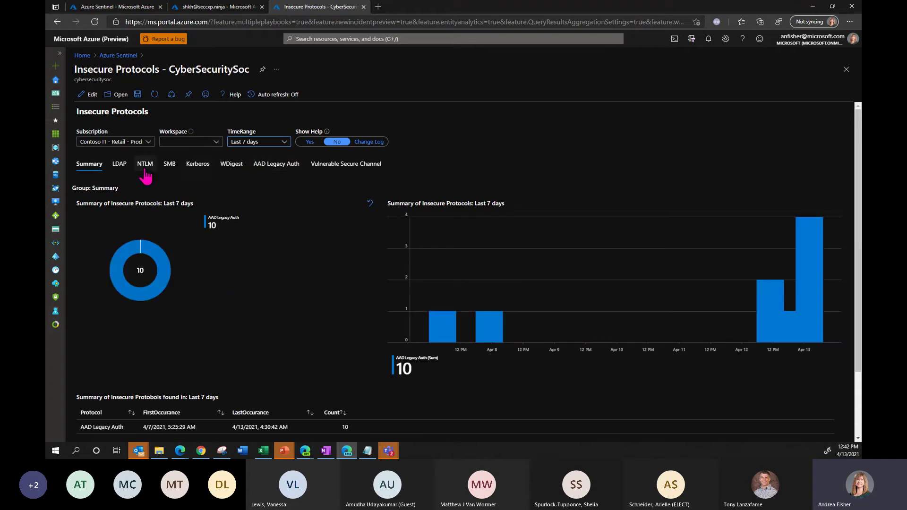
click(276, 171)
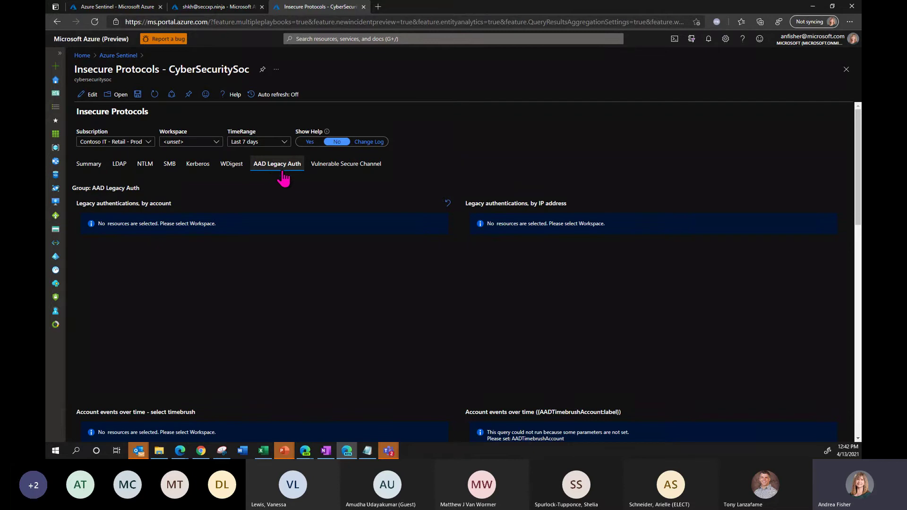
click(216, 142)
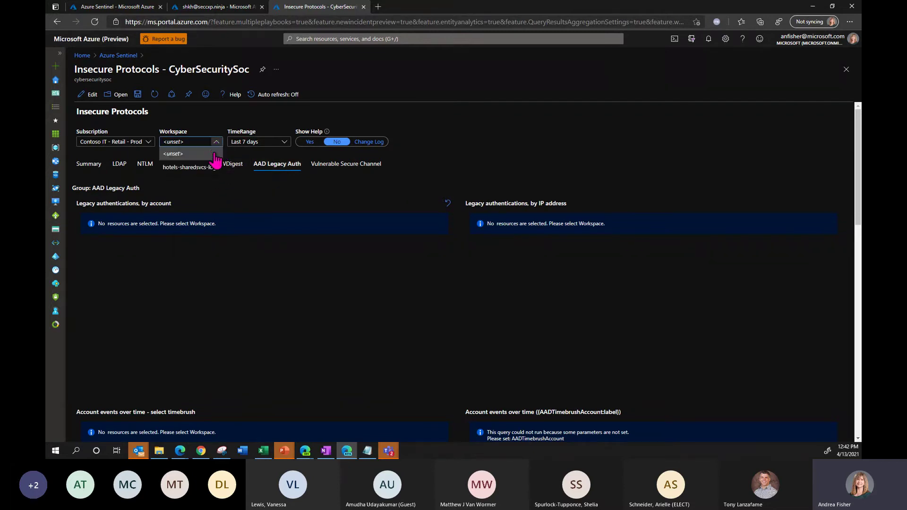
click(149, 143)
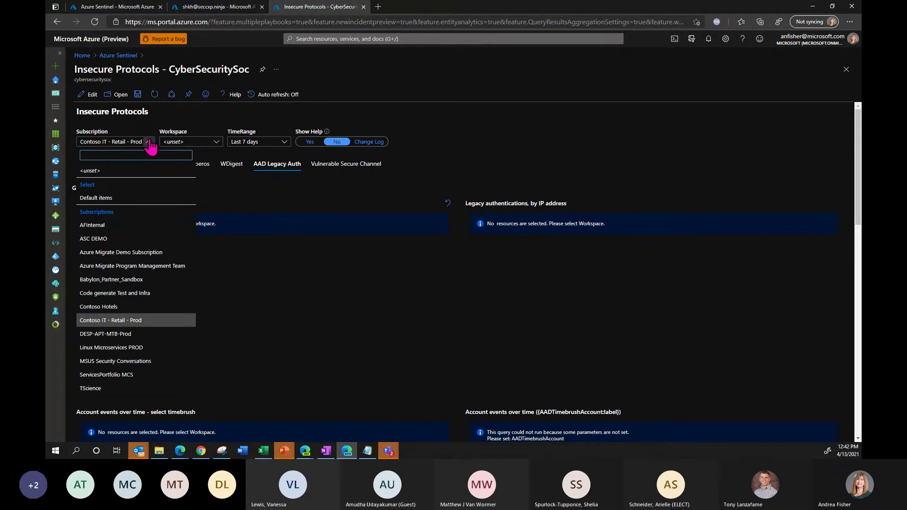
click(136, 226)
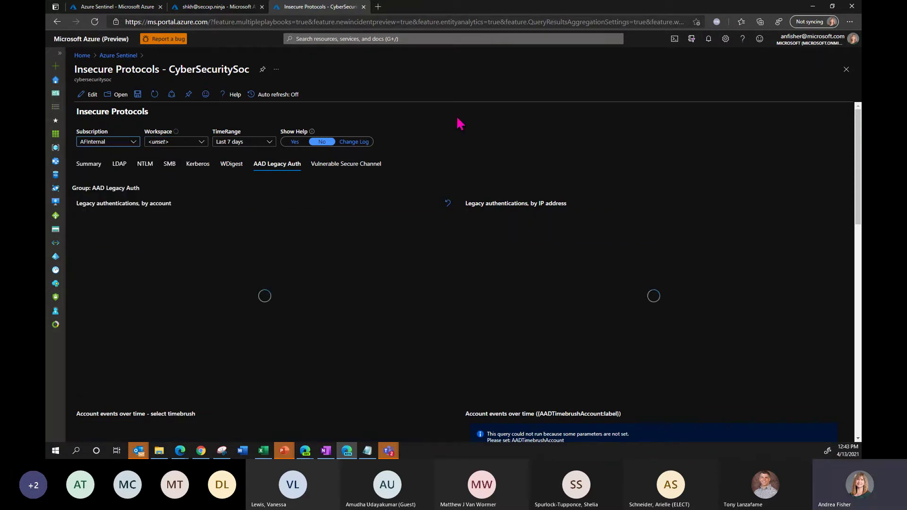
- Close the Insecure Protocols workbook and go to the Community page under Configuration
click(845, 81)
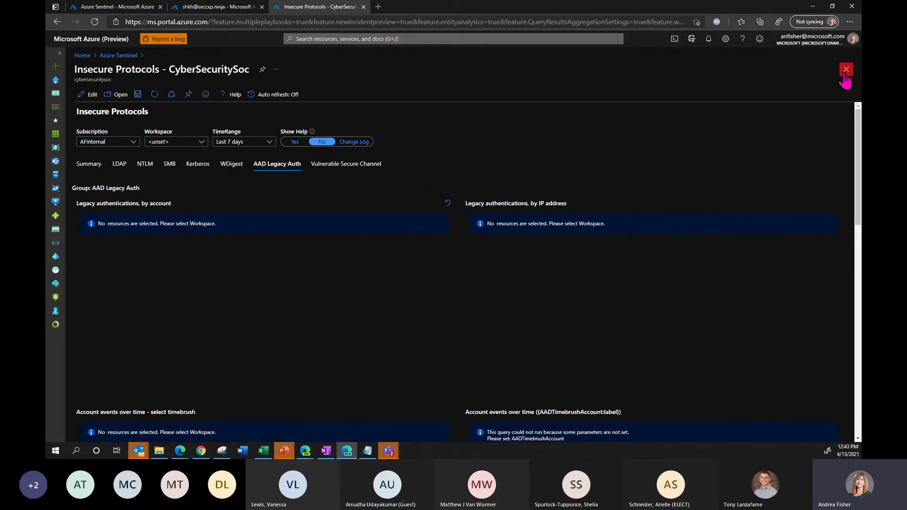
drag(652, 300, 657, 321)
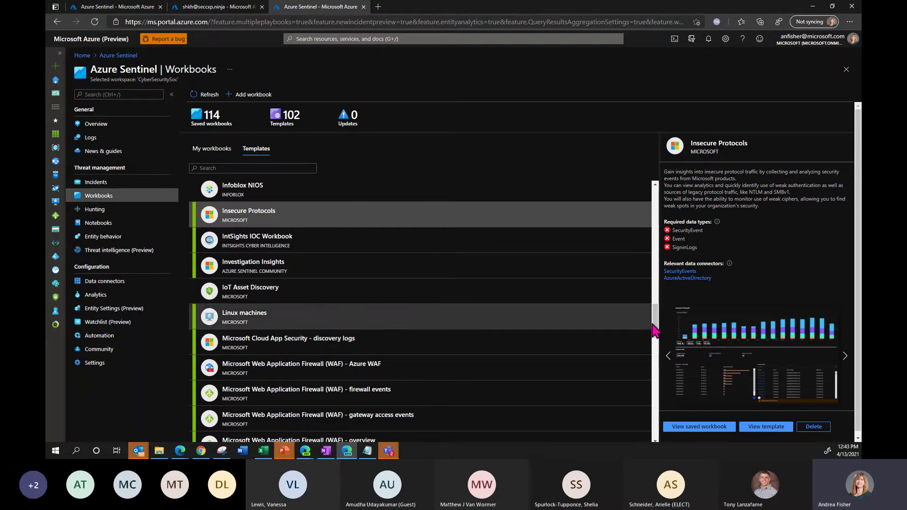
drag(654, 331, 654, 364)
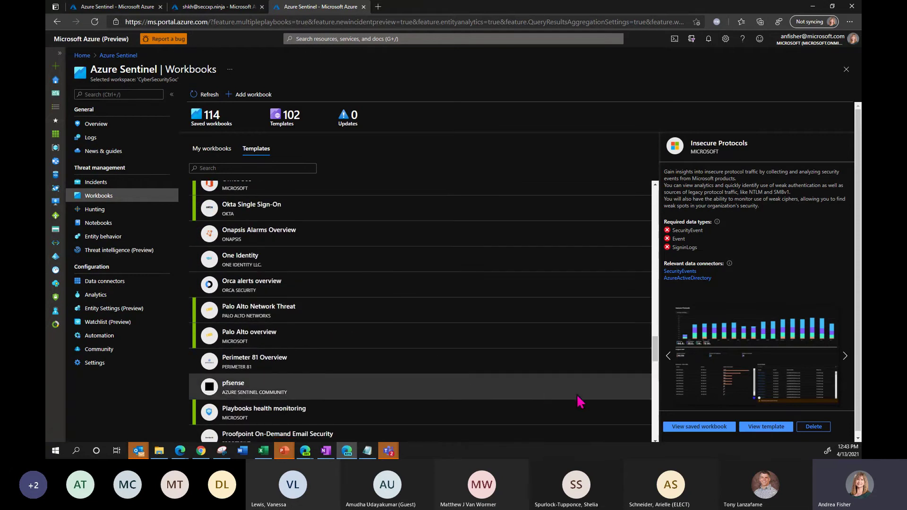
drag(656, 364, 653, 402)
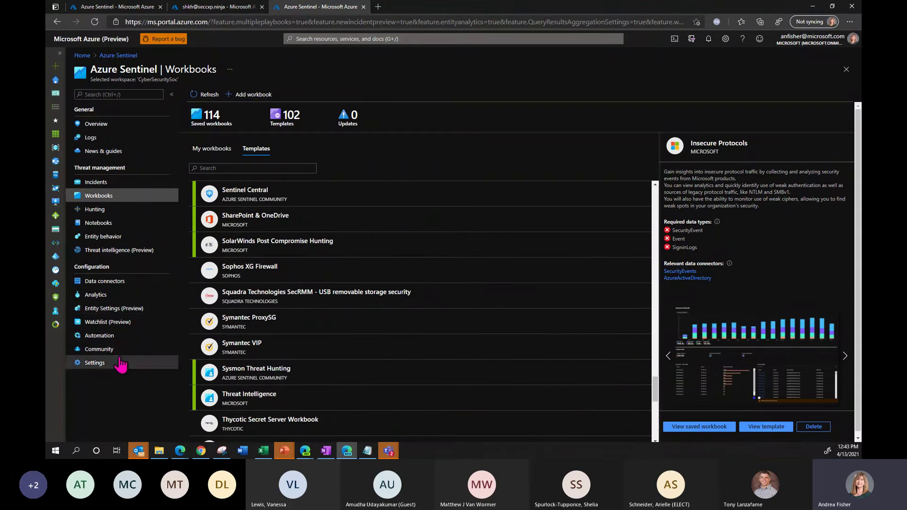
click(118, 350)
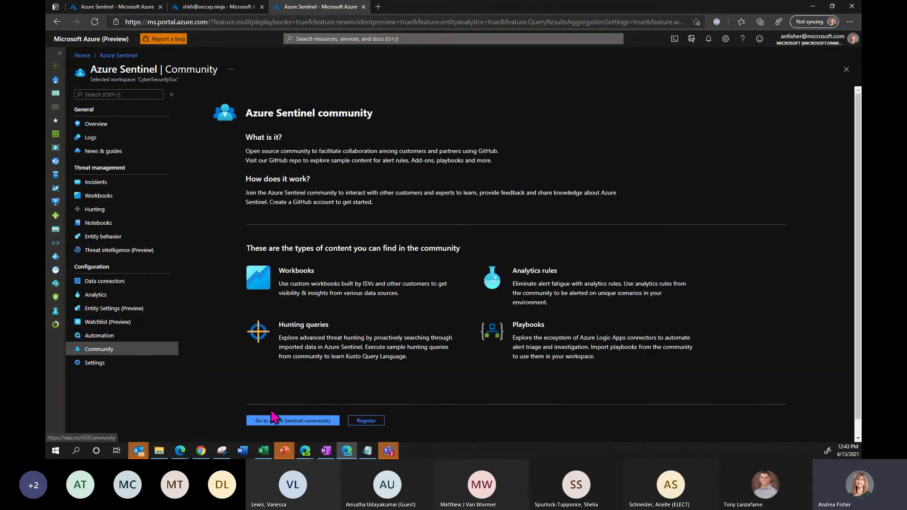
- Open the Azure-Sentinel GitHub repository and browse the workbook JSON files in its Workbooks folder
click(295, 420)
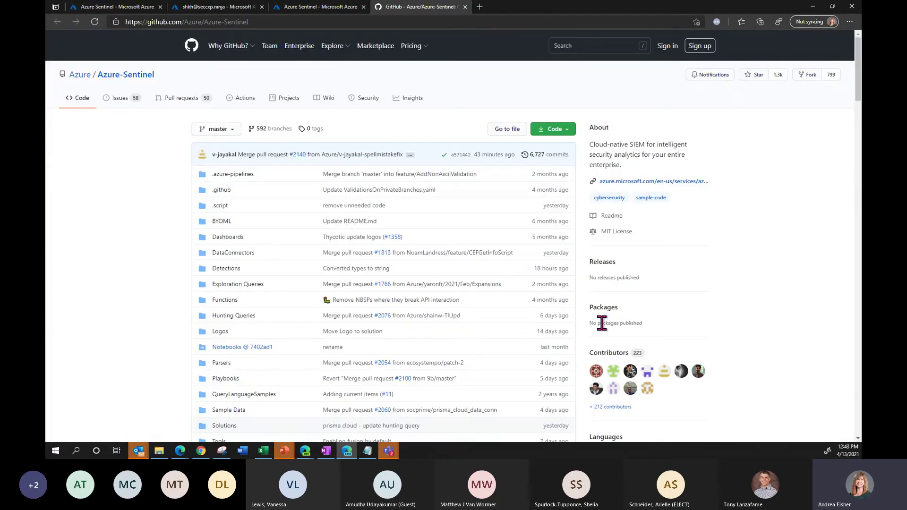
scroll(103, 276, down, 3)
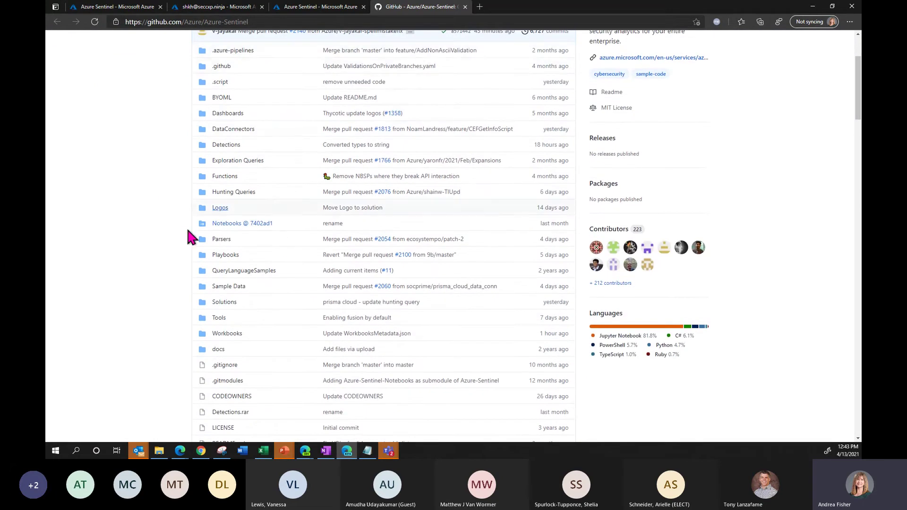
click(227, 336)
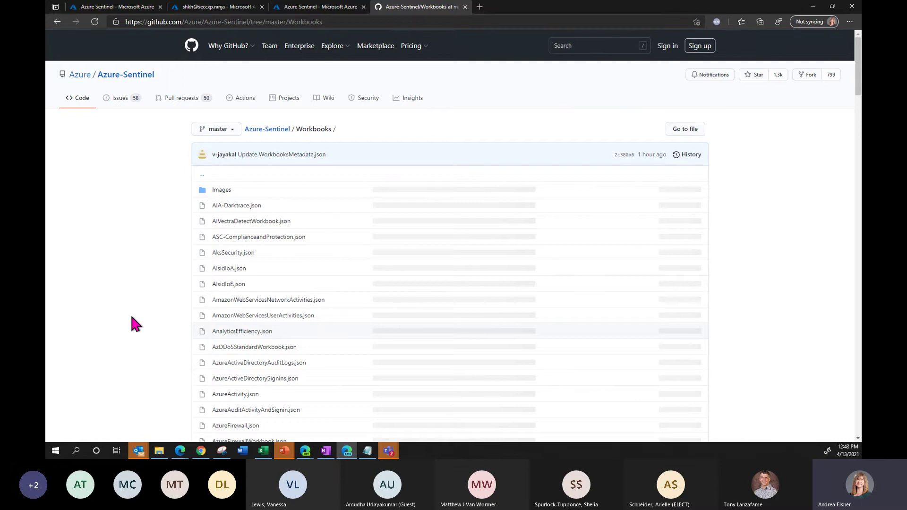
scroll(131, 316, down, 1)
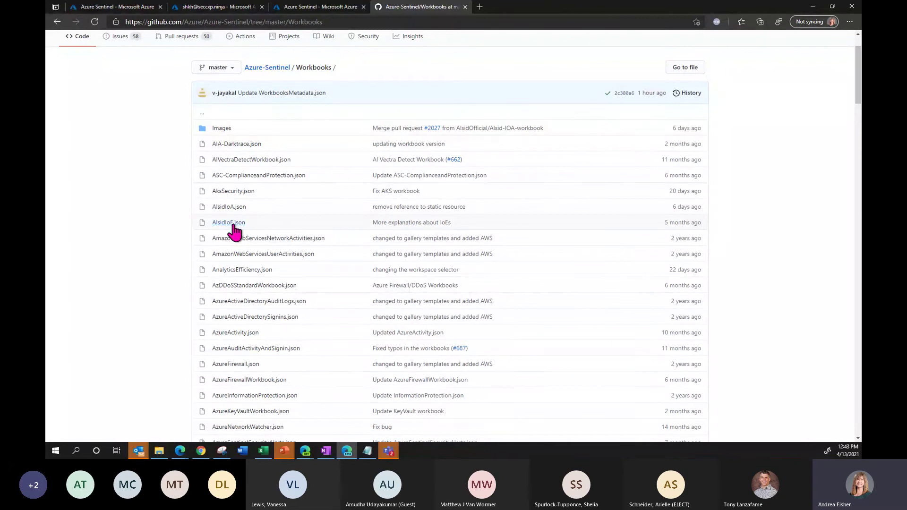
scroll(144, 243, down, 6)
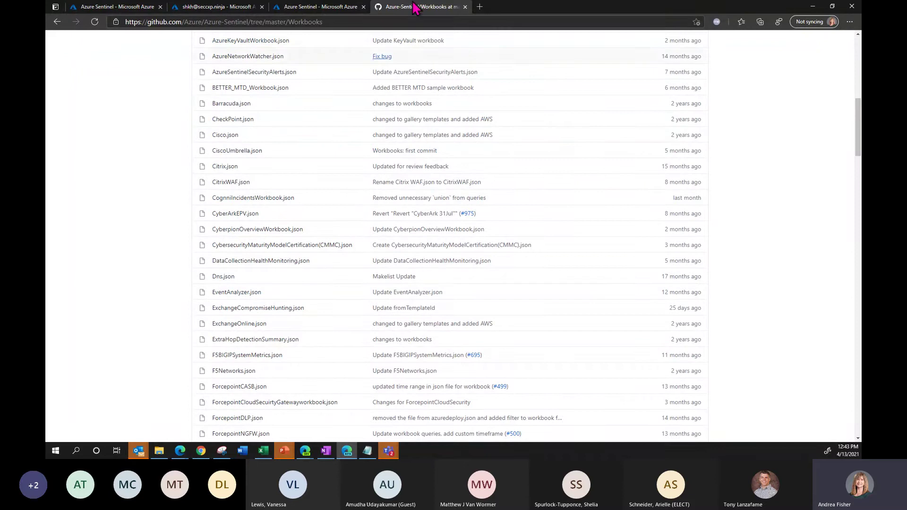
- Switch through the Sentinel browser tabs and bring forward the afsentinel workspace's Workbooks window
click(96, 7)
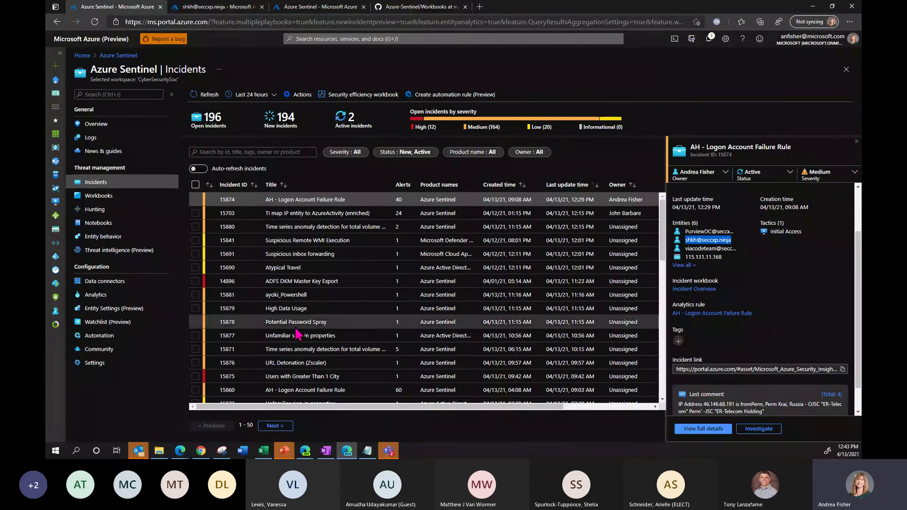
click(318, 12)
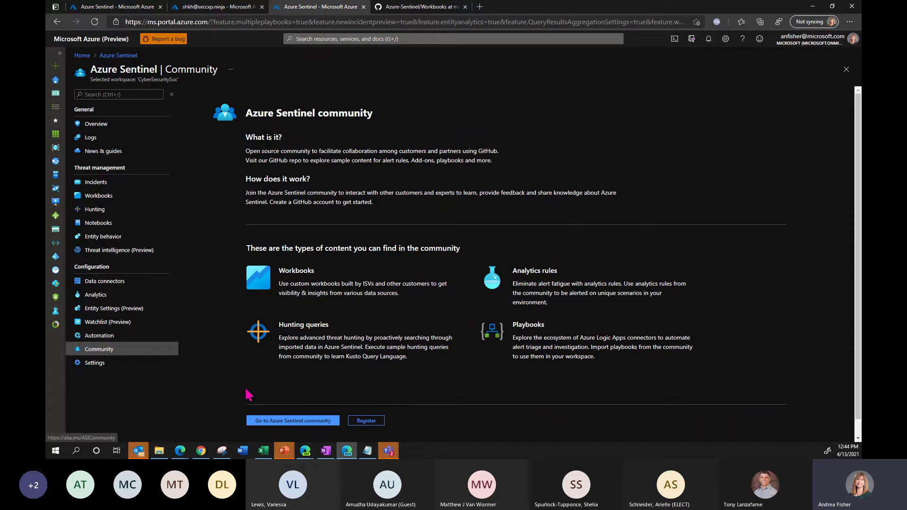
click(201, 451)
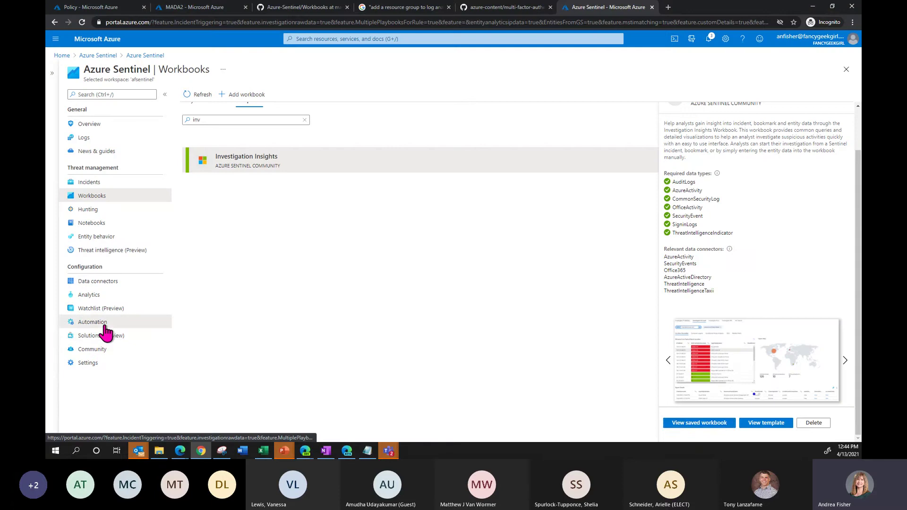
- Create a new automation rule triggered by the AF - Multiple Password Reset by user analytic rule
click(99, 322)
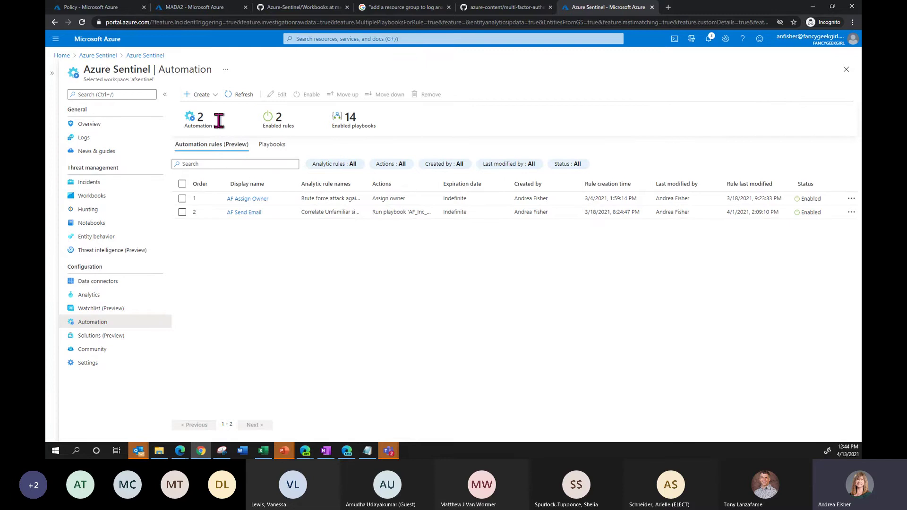
click(202, 95)
click(205, 112)
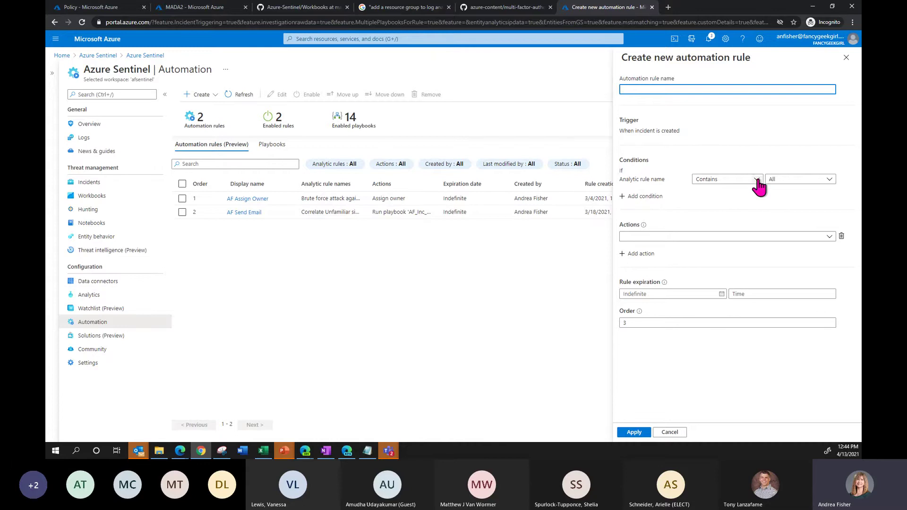
click(829, 180)
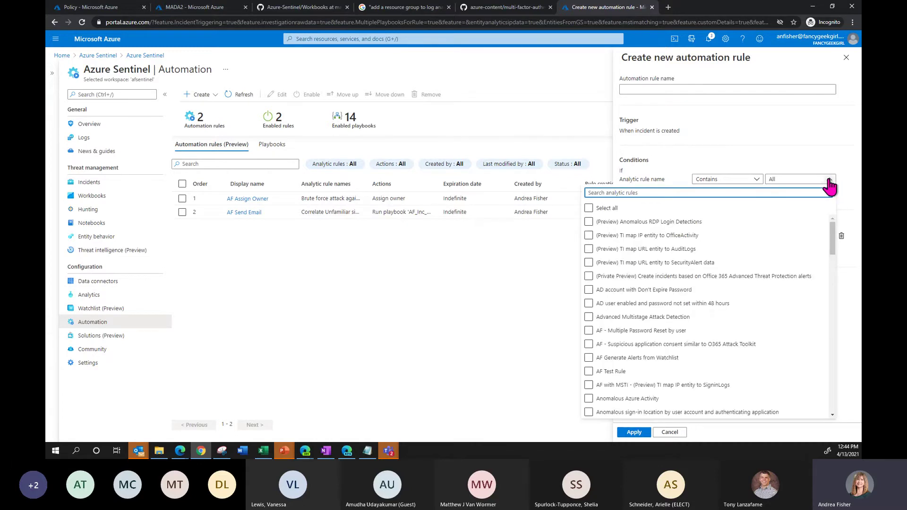
click(588, 331)
click(779, 166)
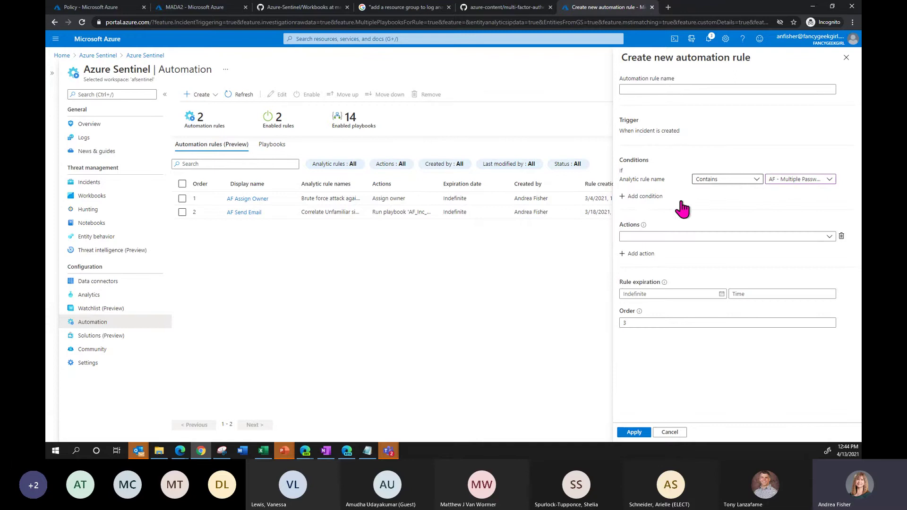
- Add a condition requiring incident Severity Equals High
click(630, 197)
click(683, 207)
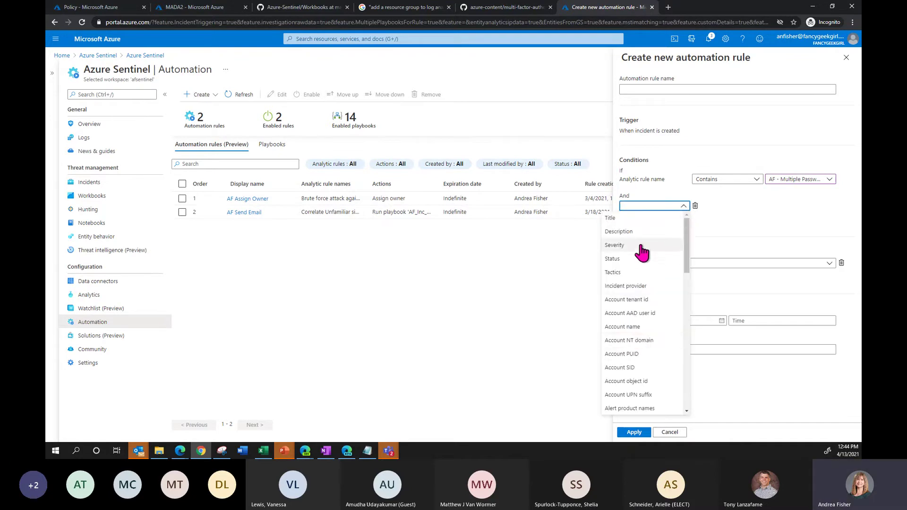
click(642, 246)
click(755, 207)
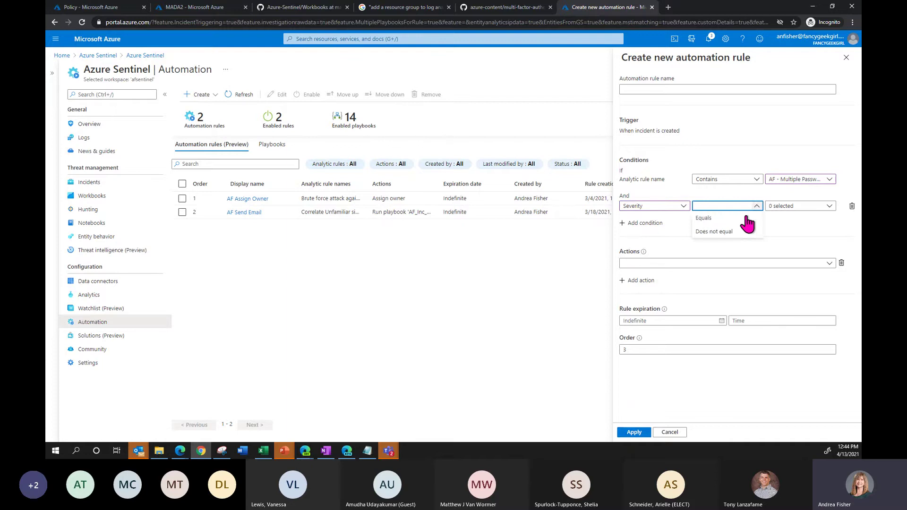
click(747, 218)
click(812, 207)
click(772, 258)
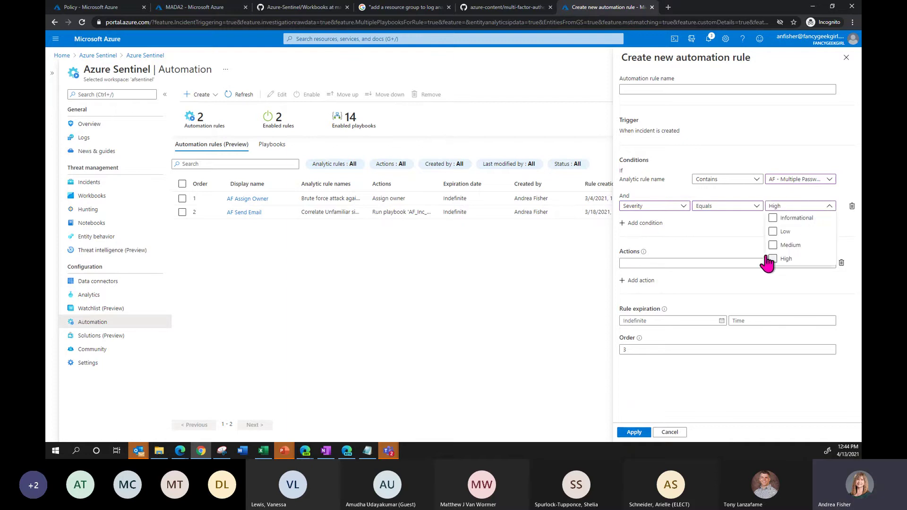
click(739, 233)
- Add an Assign owner action that assigns matching incidents to me
click(728, 263)
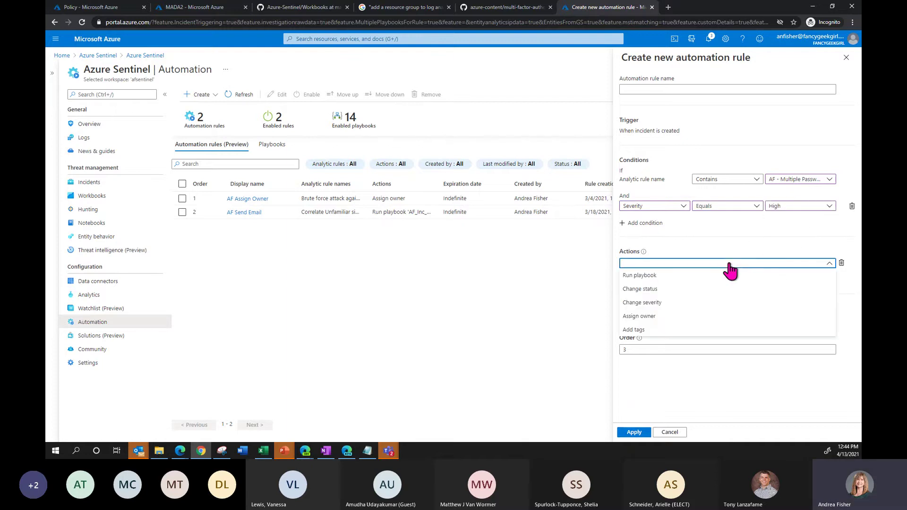
click(676, 316)
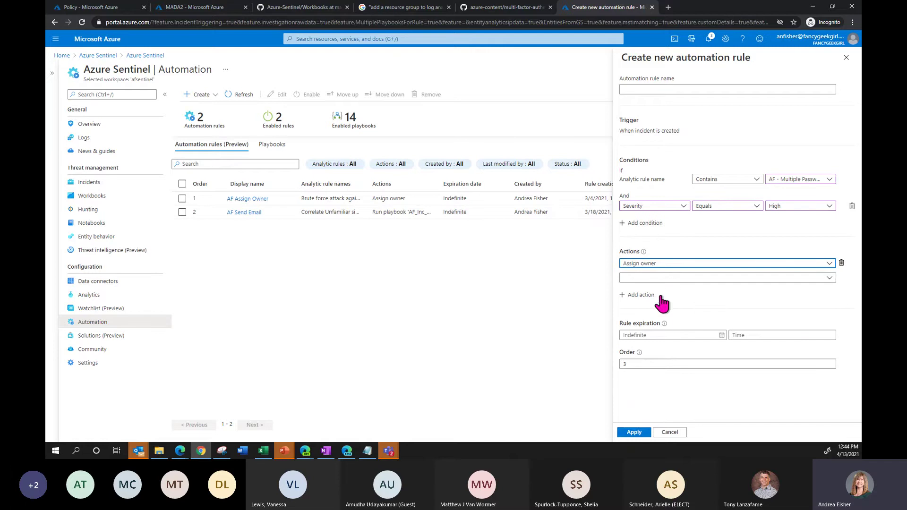
click(677, 281)
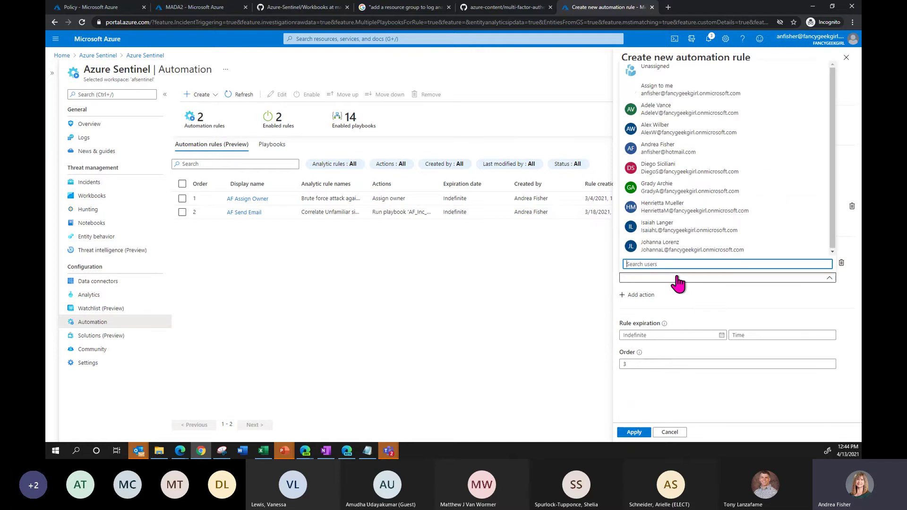
click(688, 93)
click(641, 304)
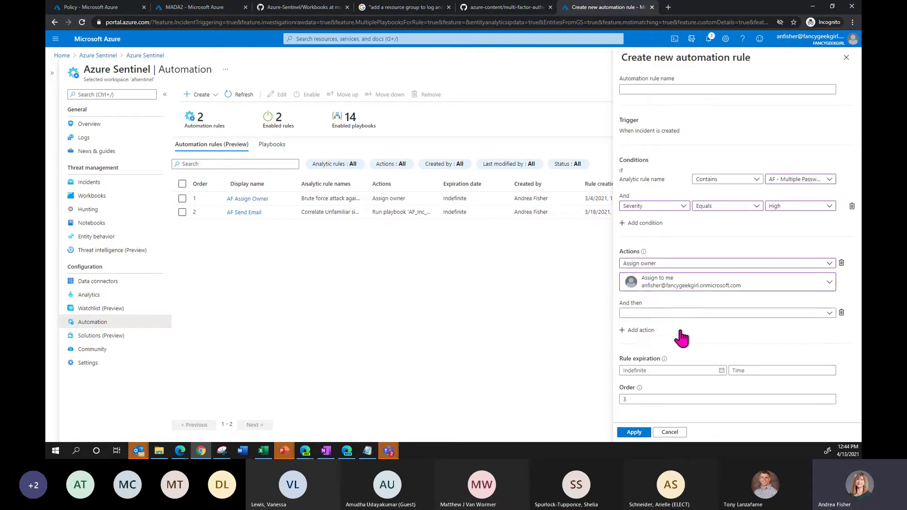
click(680, 316)
- Make the second action run the AF_Inc_Send_Email playbook
click(674, 325)
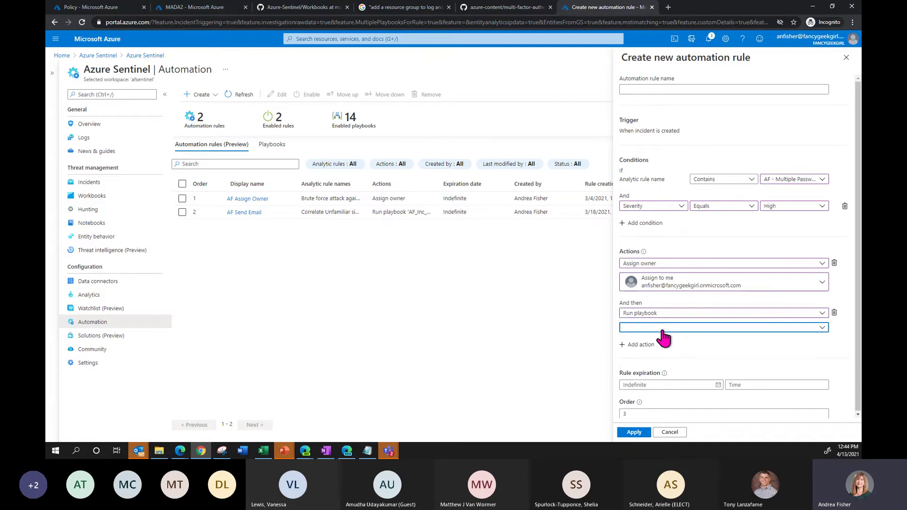
click(664, 326)
click(683, 370)
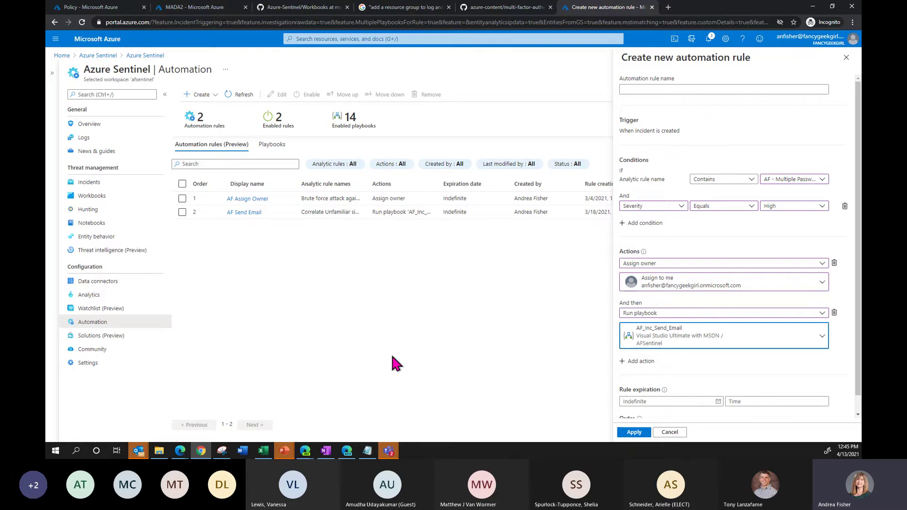
- Add a third action that runs the AFTest playbook
click(637, 361)
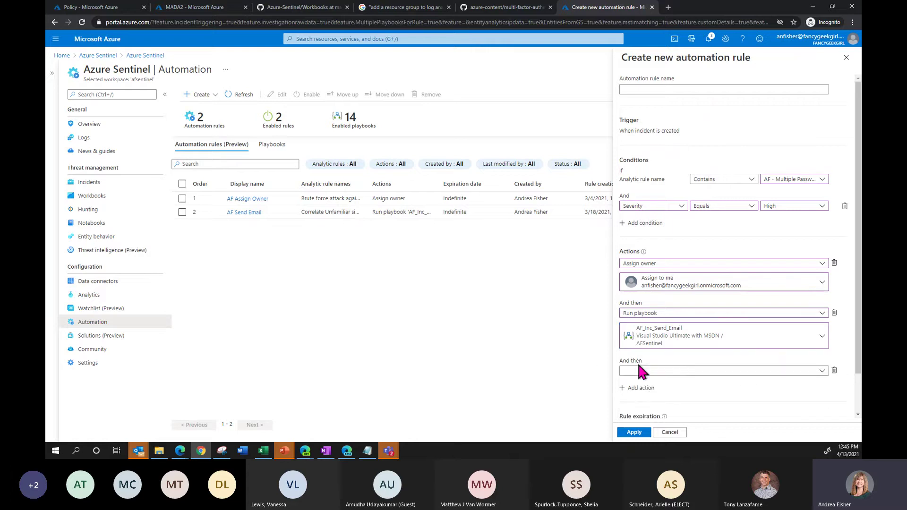
click(687, 371)
click(662, 305)
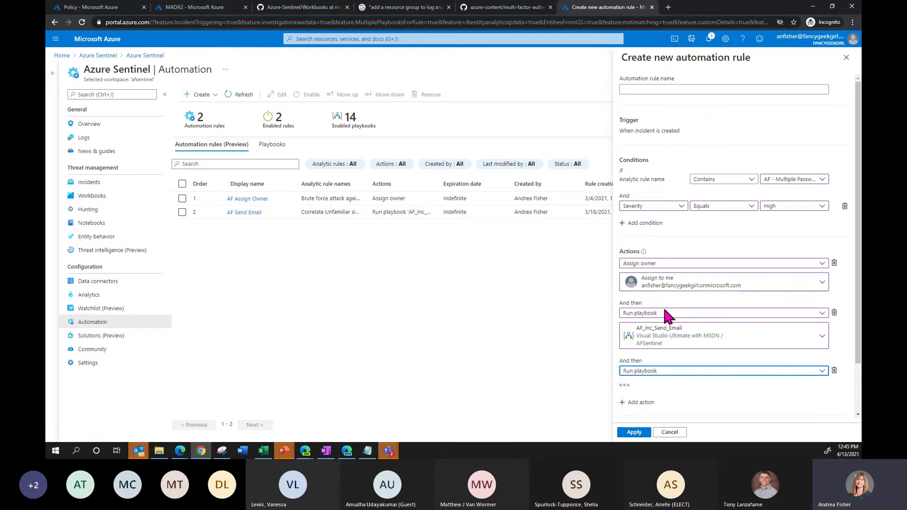
click(655, 386)
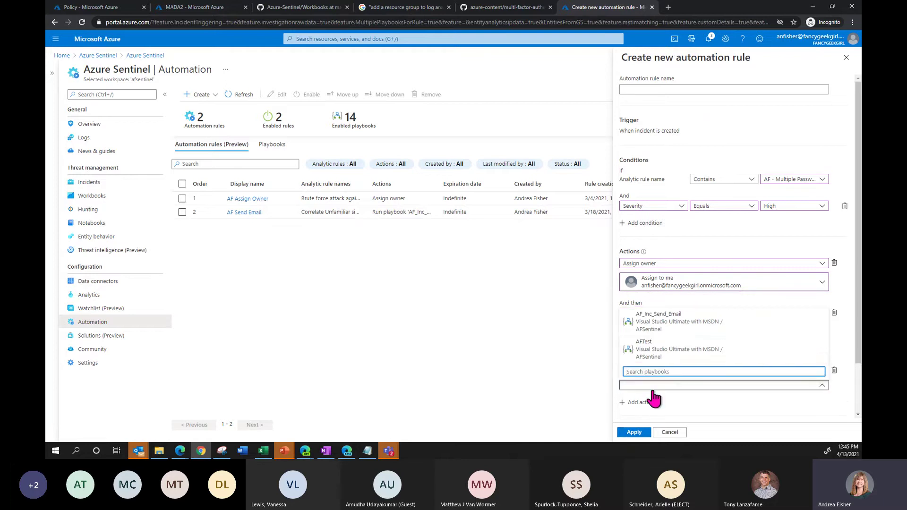
click(664, 352)
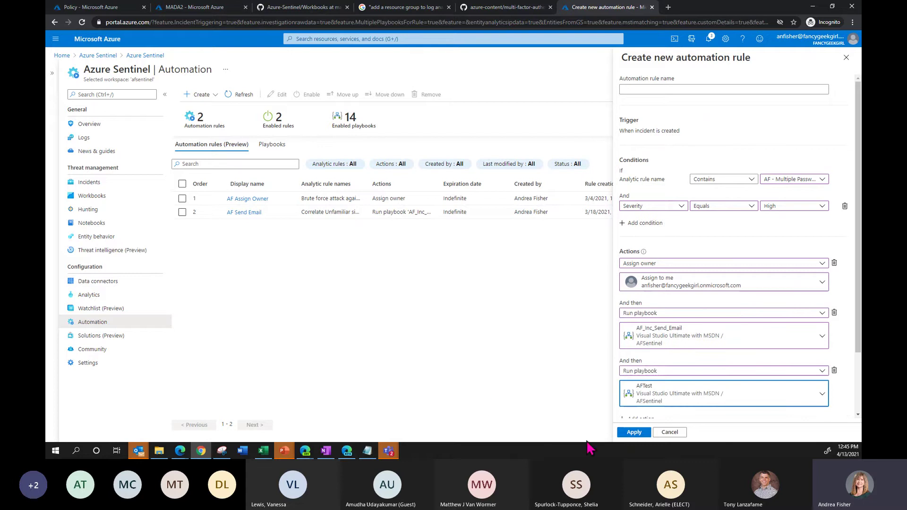
click(668, 88)
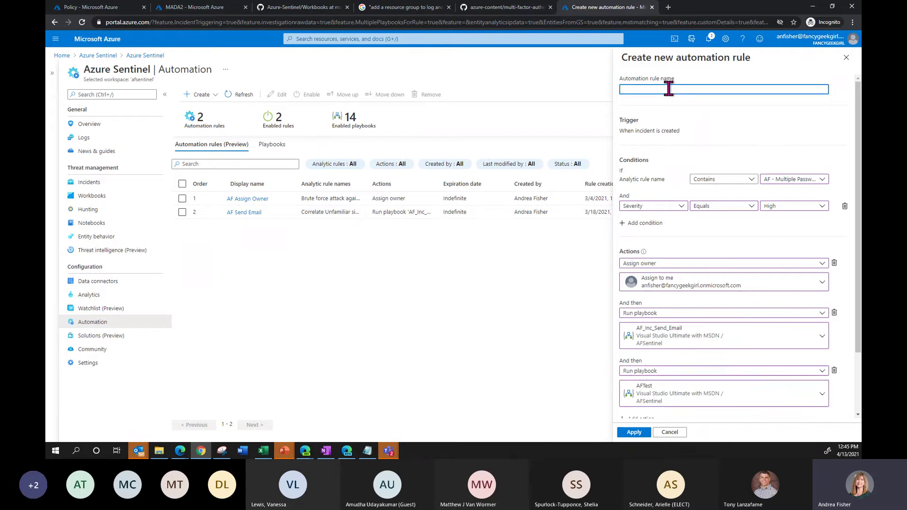
- Name the rule 'Test' and apply it, widen the rules table columns, then view the Playbooks list
text(Test)
click(641, 433)
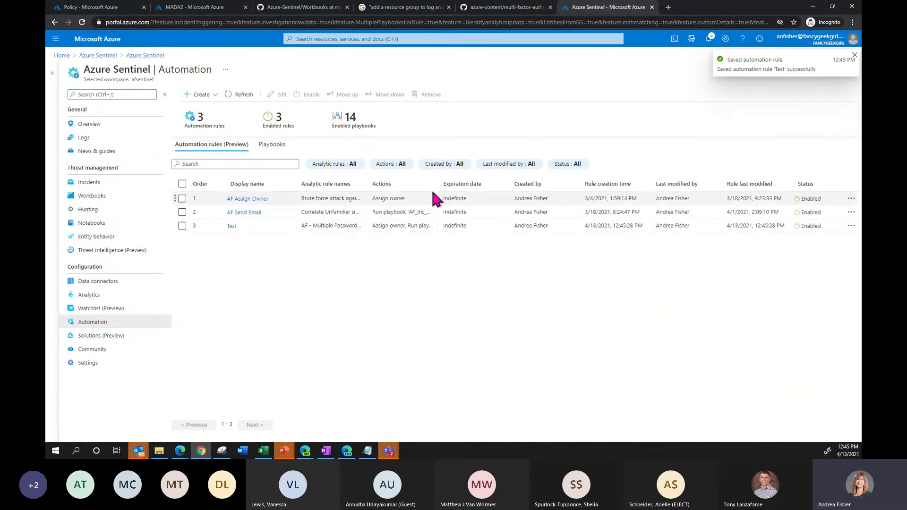
drag(438, 184, 466, 183)
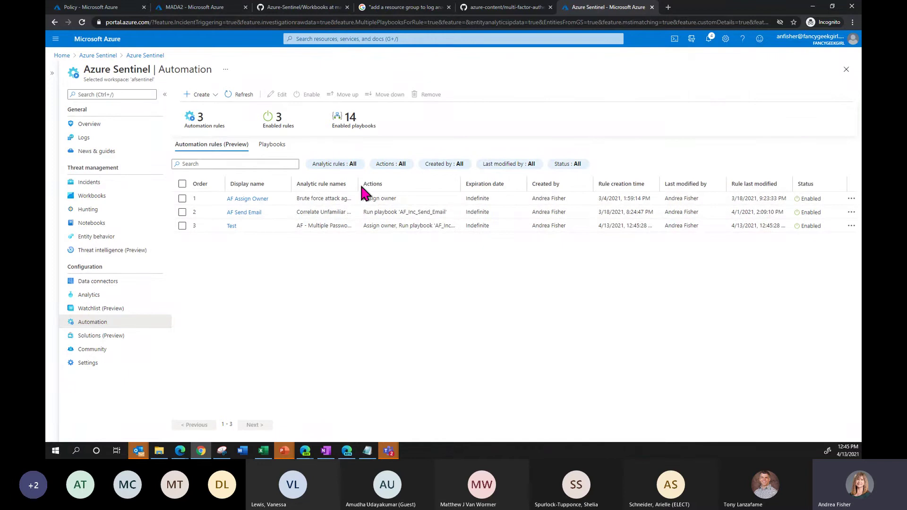
drag(359, 182, 503, 183)
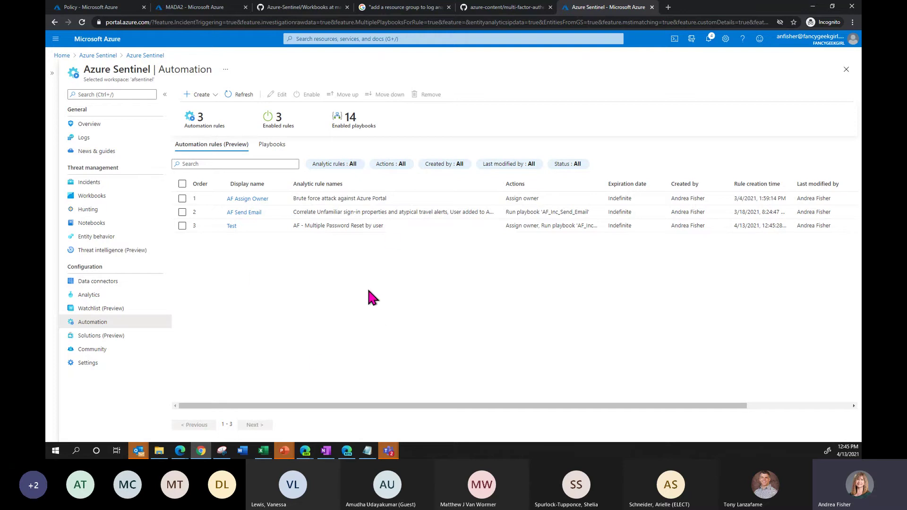
click(272, 144)
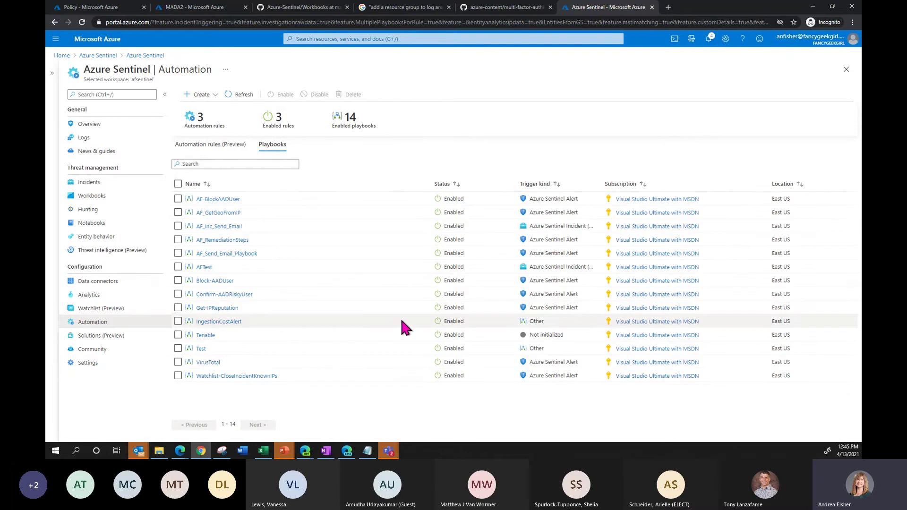
- Start a new playbook, discard the logic app draft, and return to the GitHub MFA fraud alert article
click(218, 95)
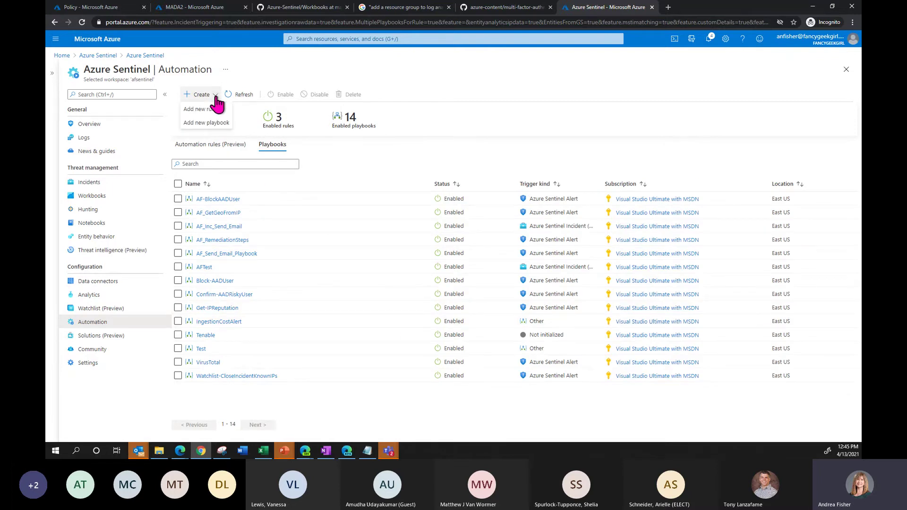
click(220, 124)
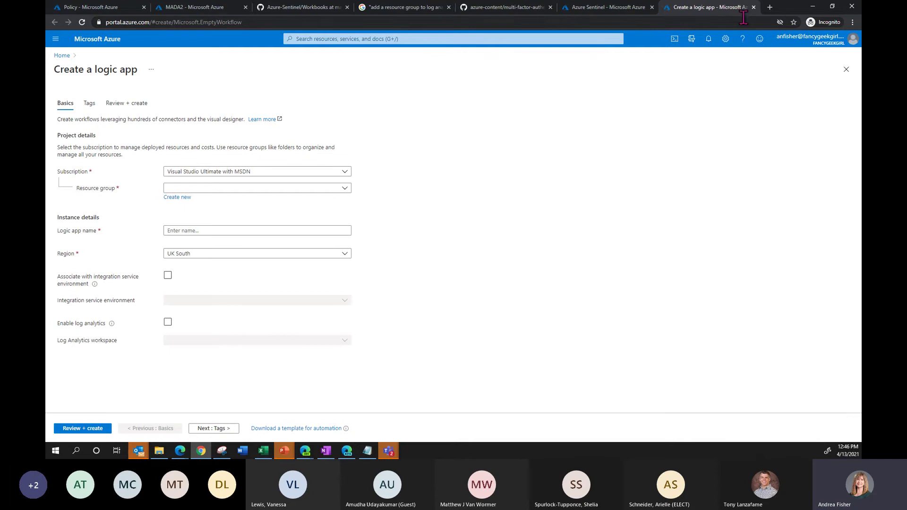
click(754, 7)
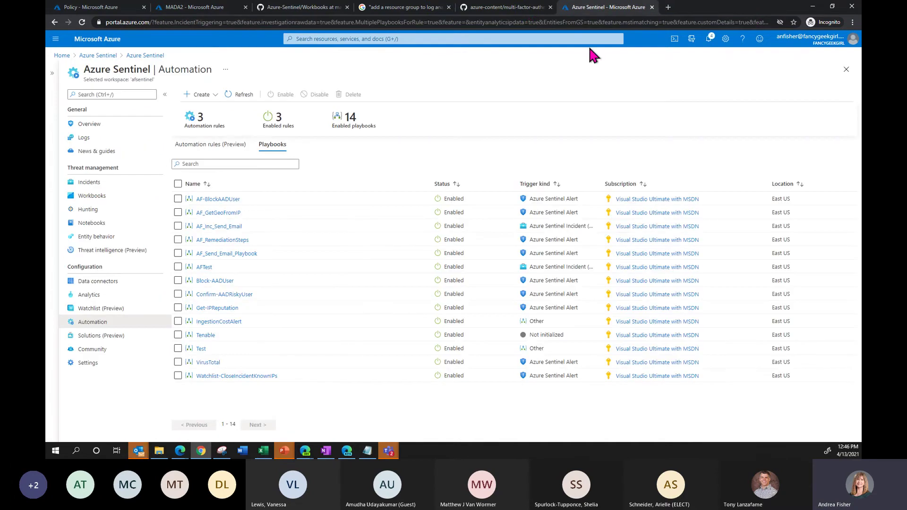
click(528, 8)
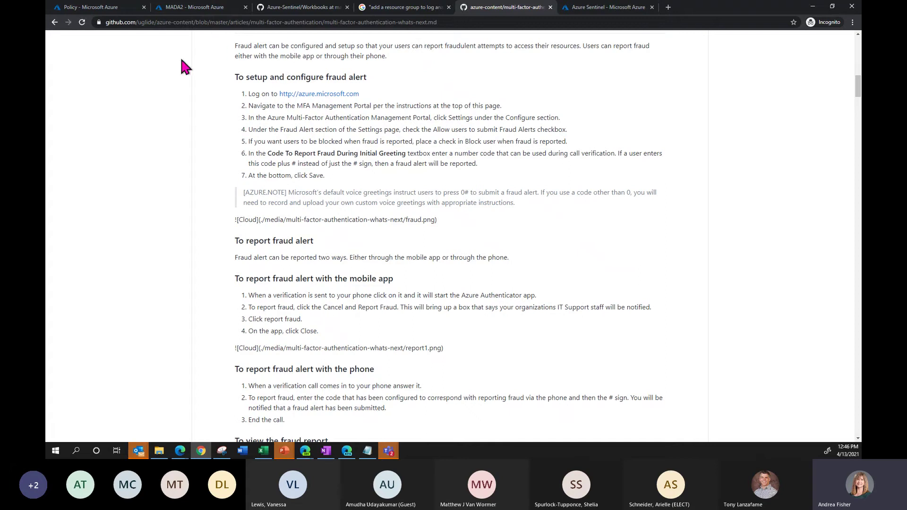
- Go from the Azure-Sentinel Workbooks folder back to the repository root and open Playbooks
click(284, 7)
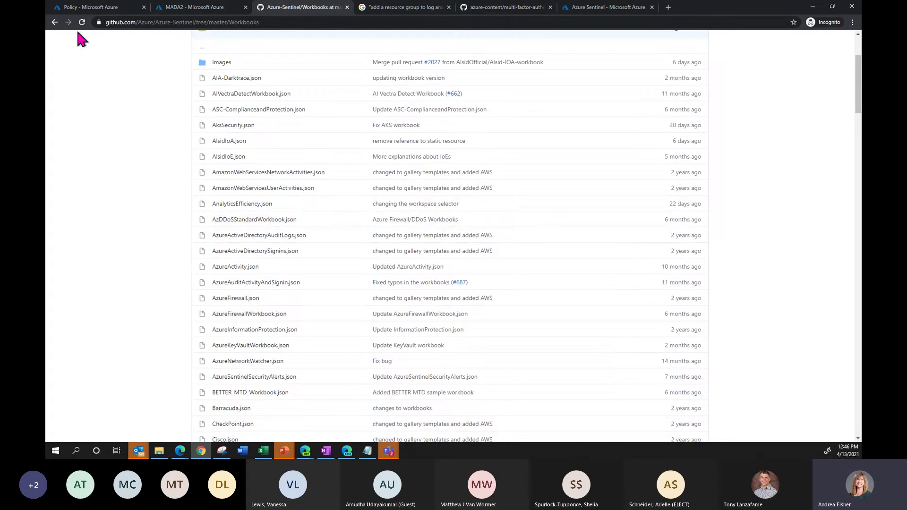
click(55, 22)
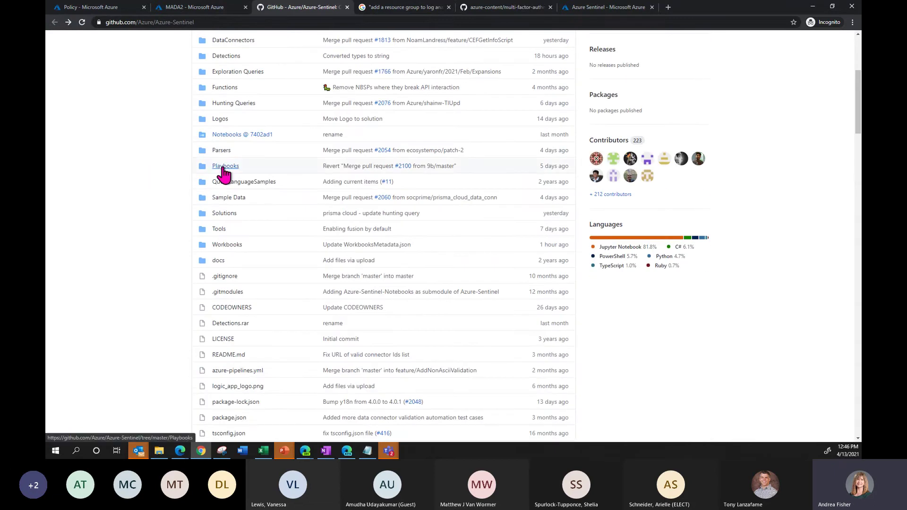
click(222, 171)
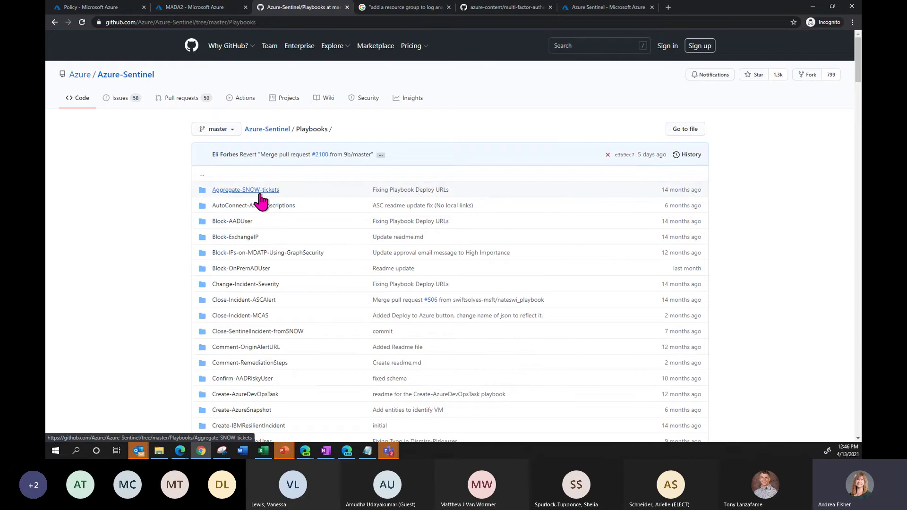
- Browse down the Azure-Sentinel Playbooks folder listing from Aggregate-SNOW-tickets onward
scroll(132, 211, down, 1)
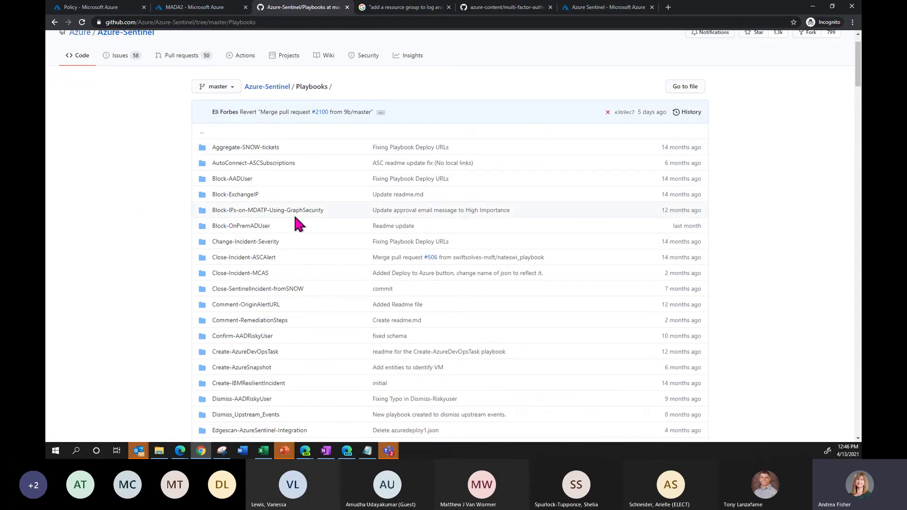
scroll(284, 213, down, 1)
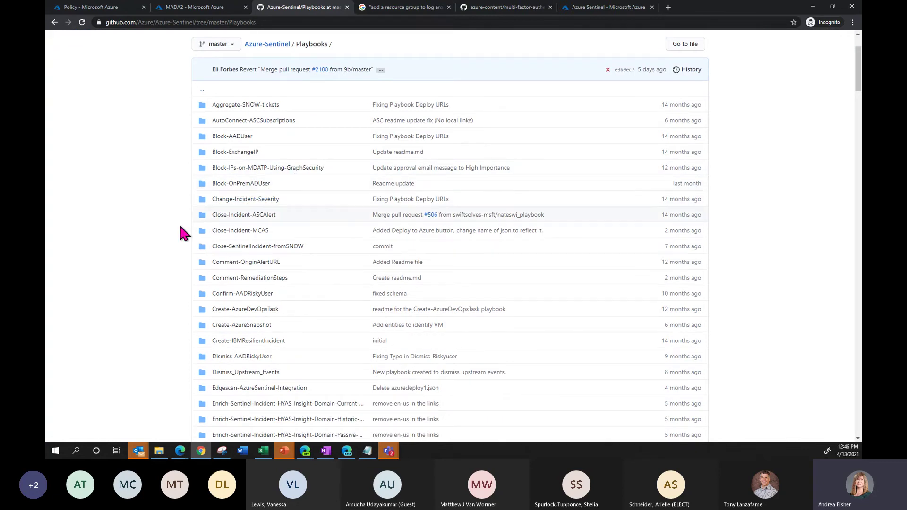
scroll(169, 226, down, 2)
scroll(167, 227, down, 1)
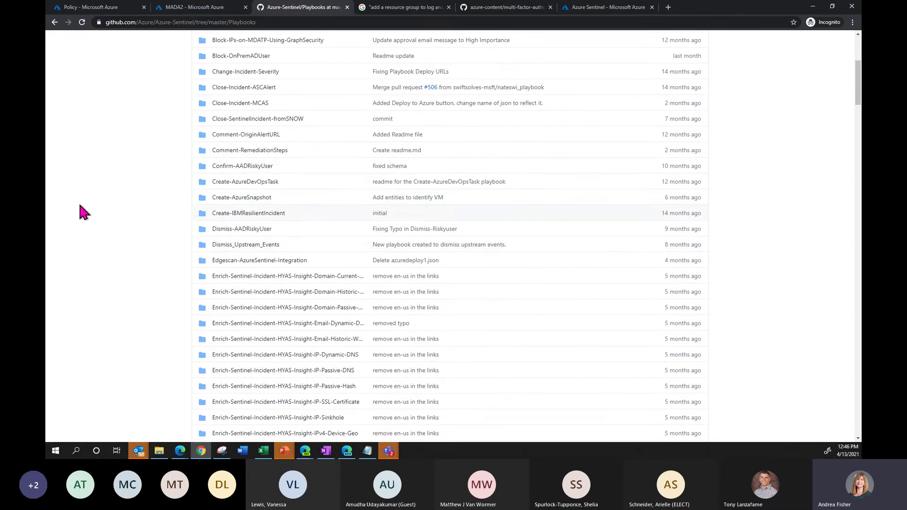
scroll(81, 212, down, 9)
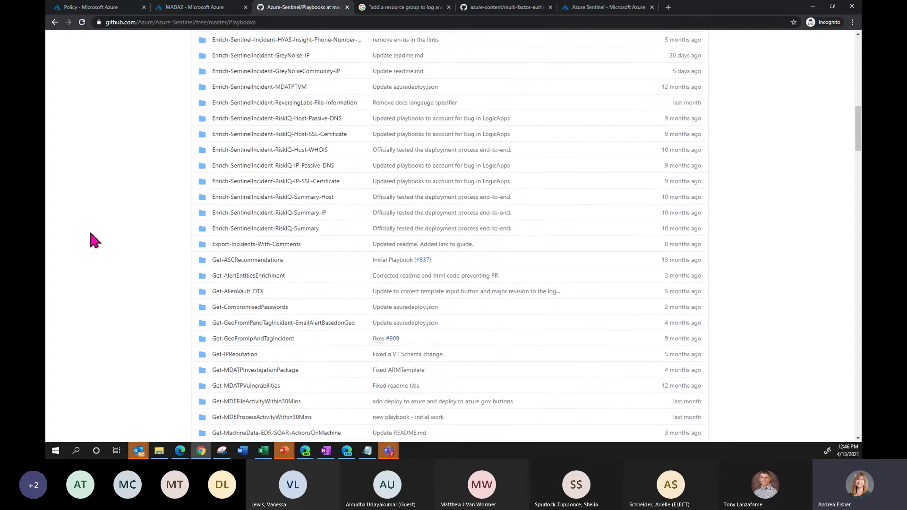
scroll(90, 232, down, 4)
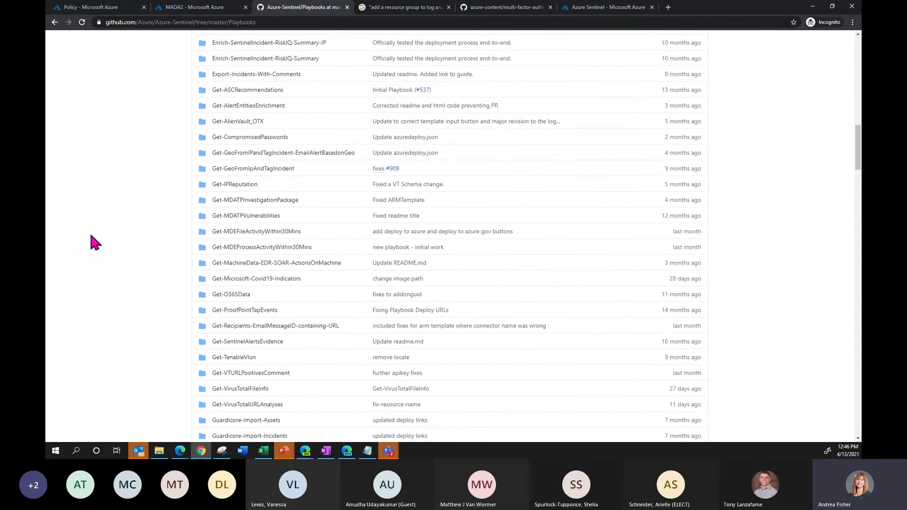
scroll(91, 236, down, 2)
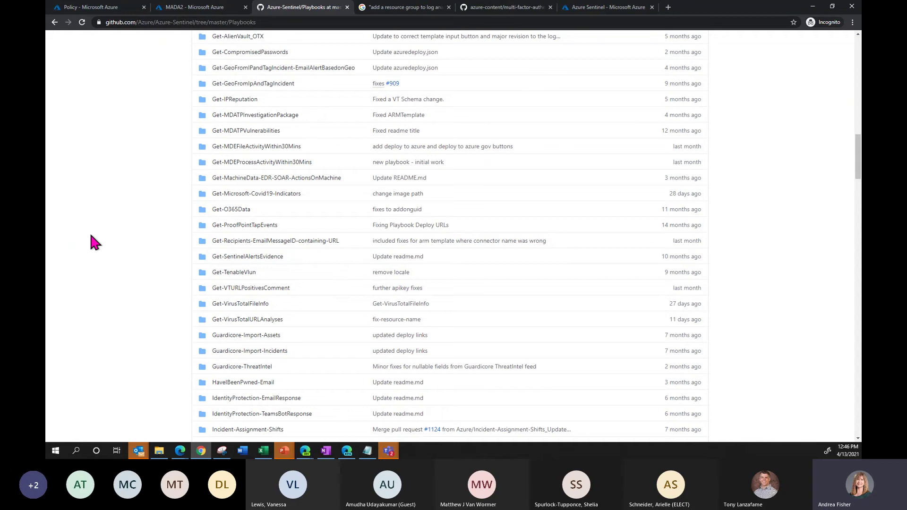
scroll(92, 236, down, 1)
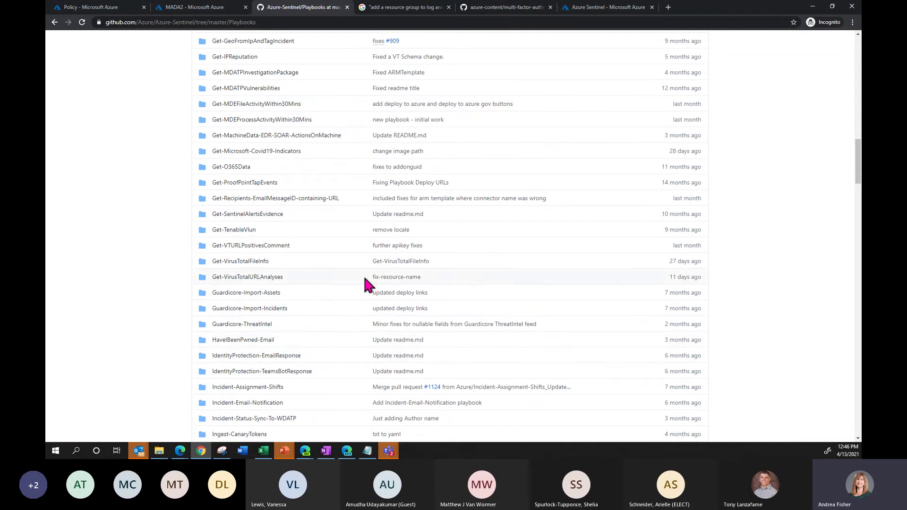
scroll(329, 266, down, 2)
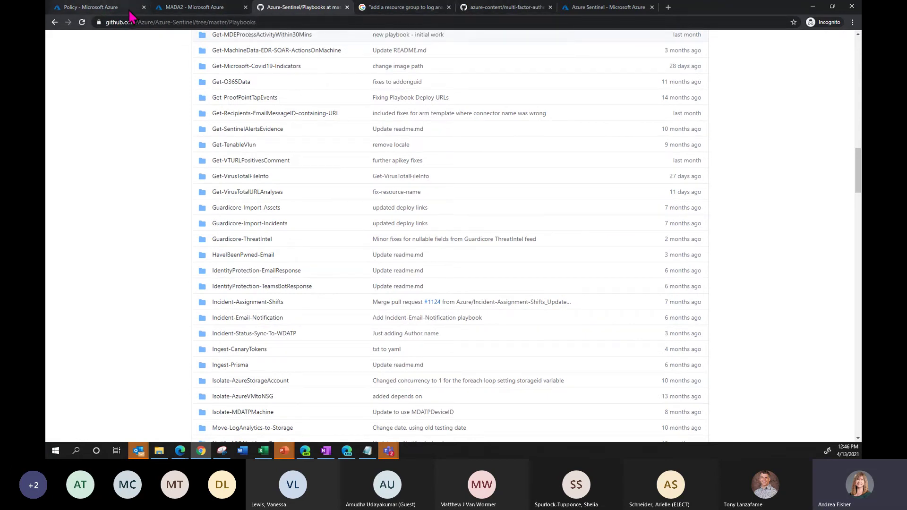
- Go back to the repository root and return to Sentinel's list of 14 enabled playbooks
click(275, 21)
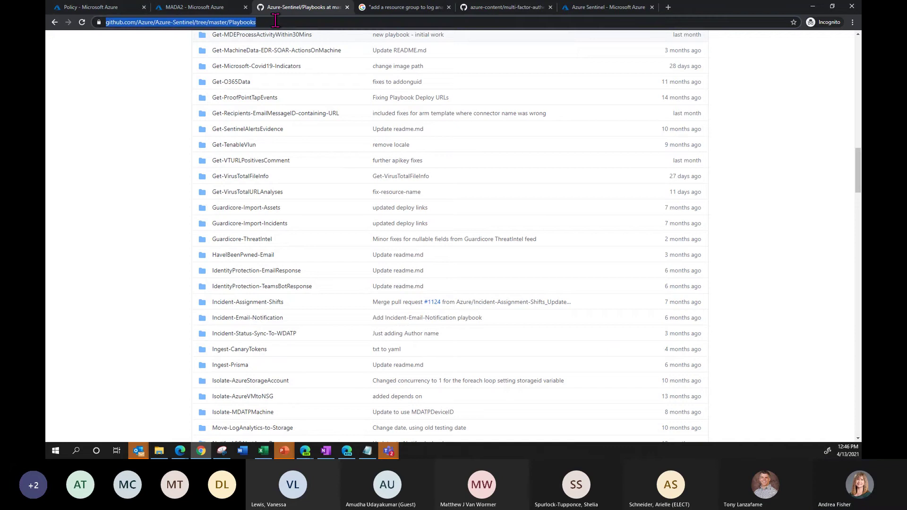
click(54, 23)
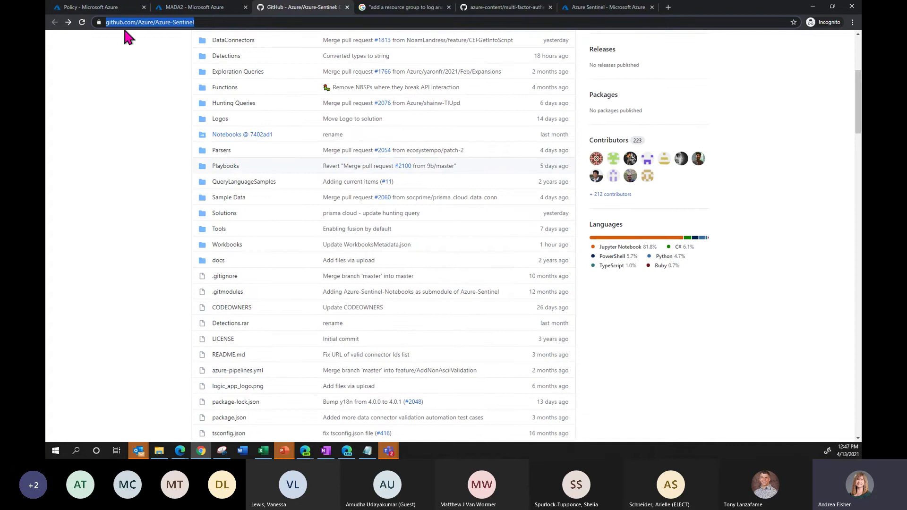
click(593, 14)
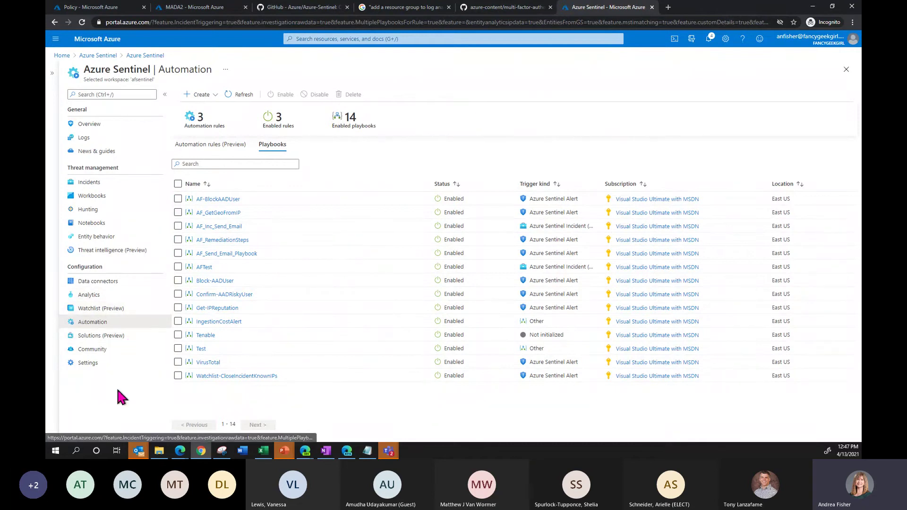
- Open Solutions (Preview) for the afsentinel workspace from the Sentinel navigation menu
click(131, 345)
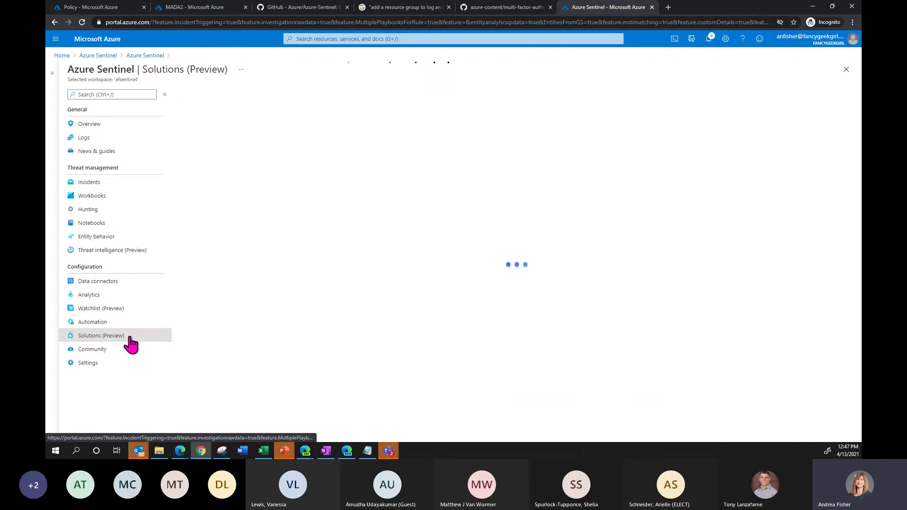